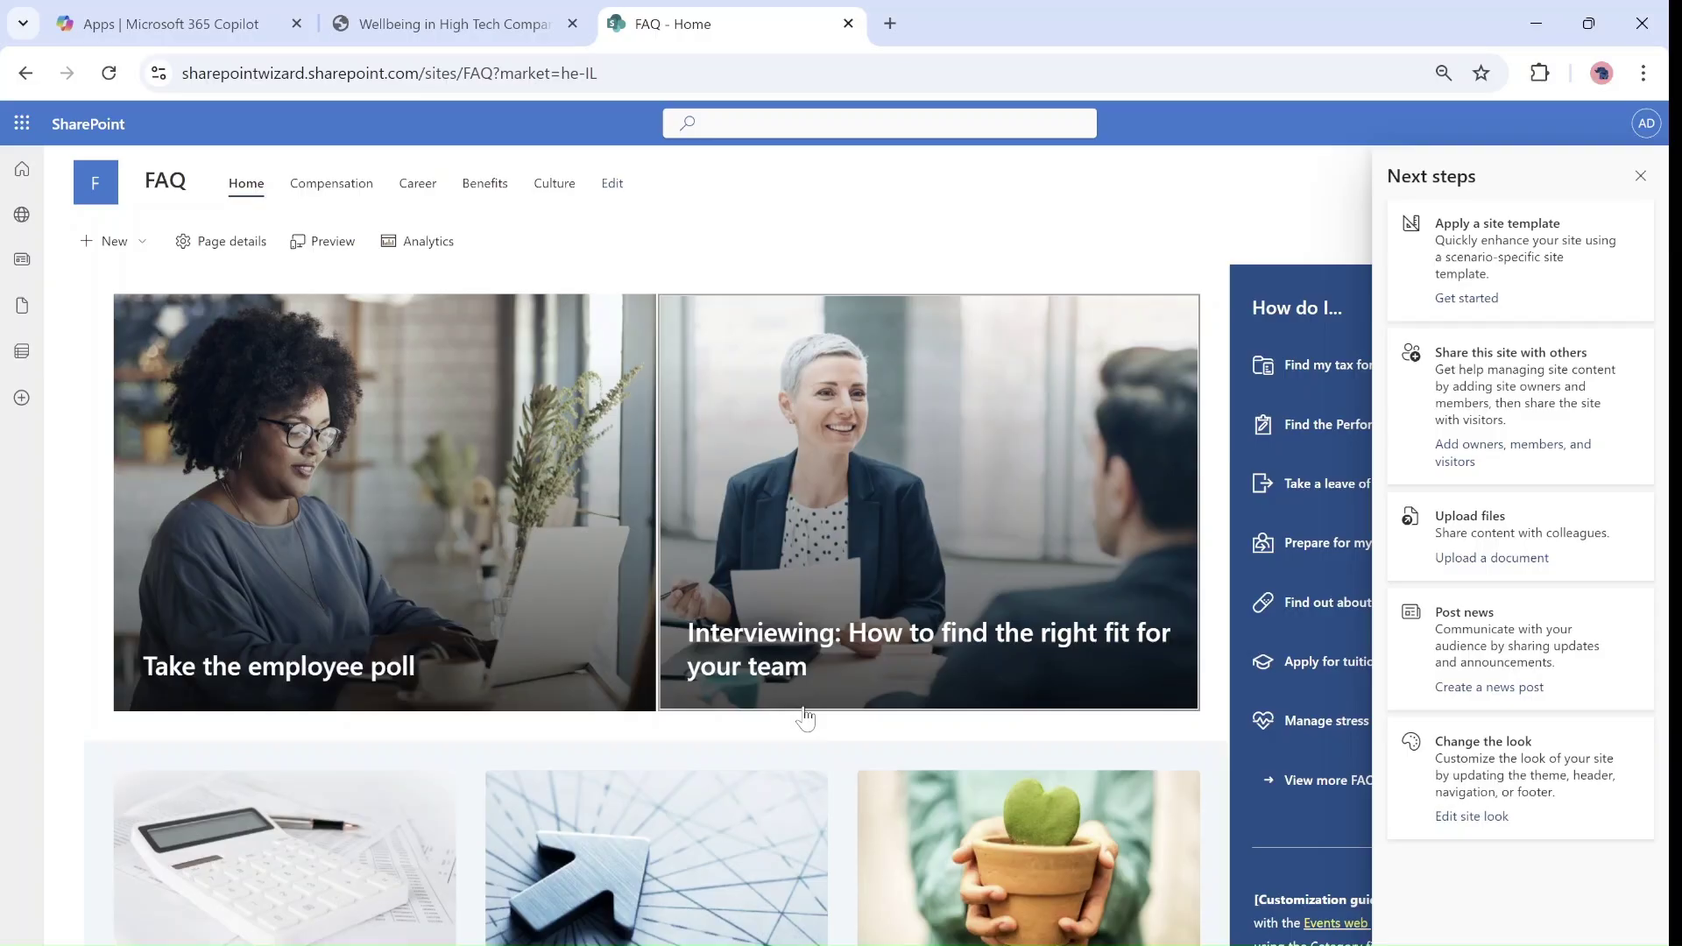
- Close the Next steps panel so the full FAQ home page shows
{"action": "left_click", "coordinate": [1638, 174]}
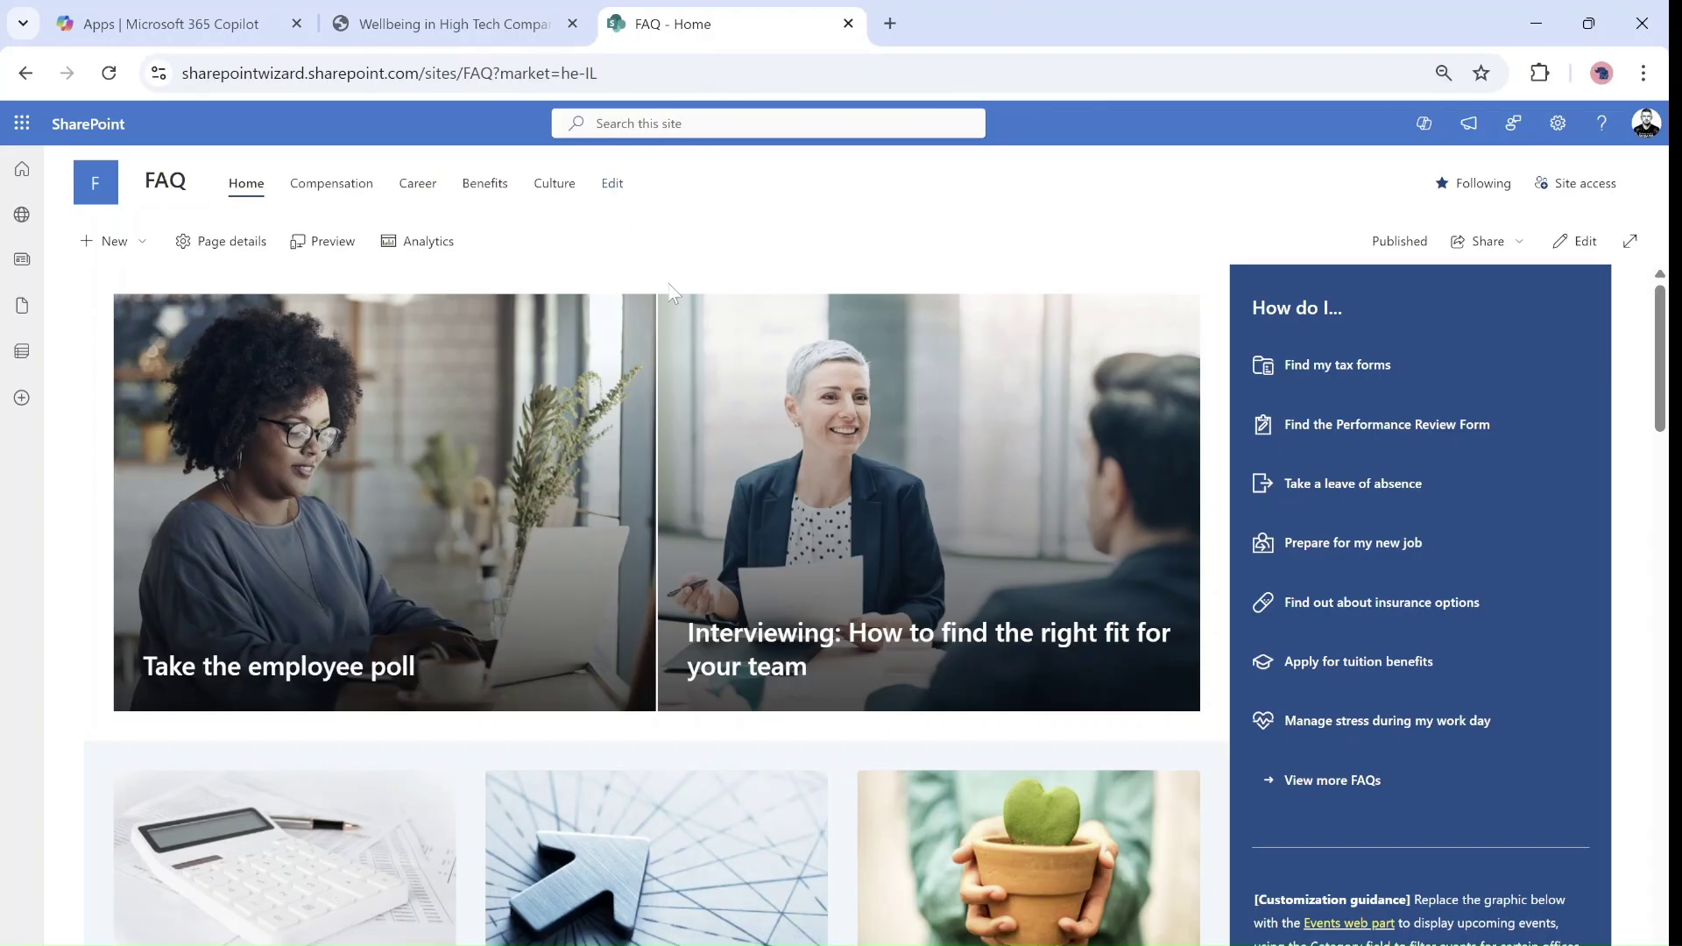
- Create a blank page on the FAQ site from New > Page in the Templates gallery
{"action": "left_click", "coordinate": [101, 241]}
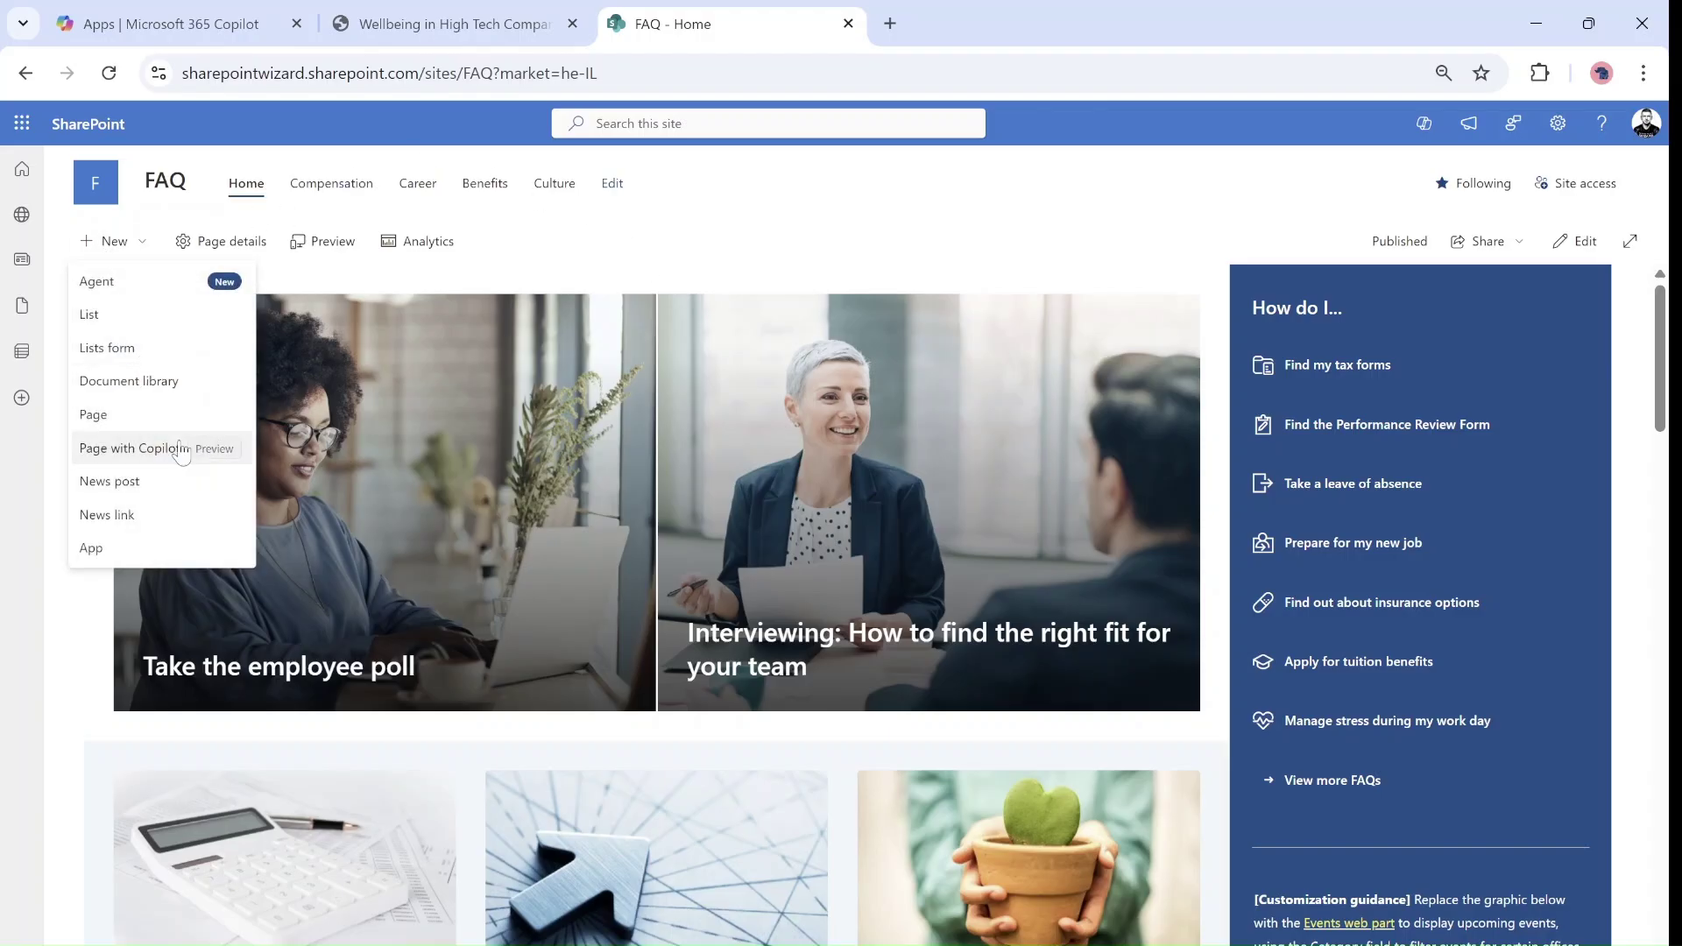
{"action": "left_click", "coordinate": [153, 414]}
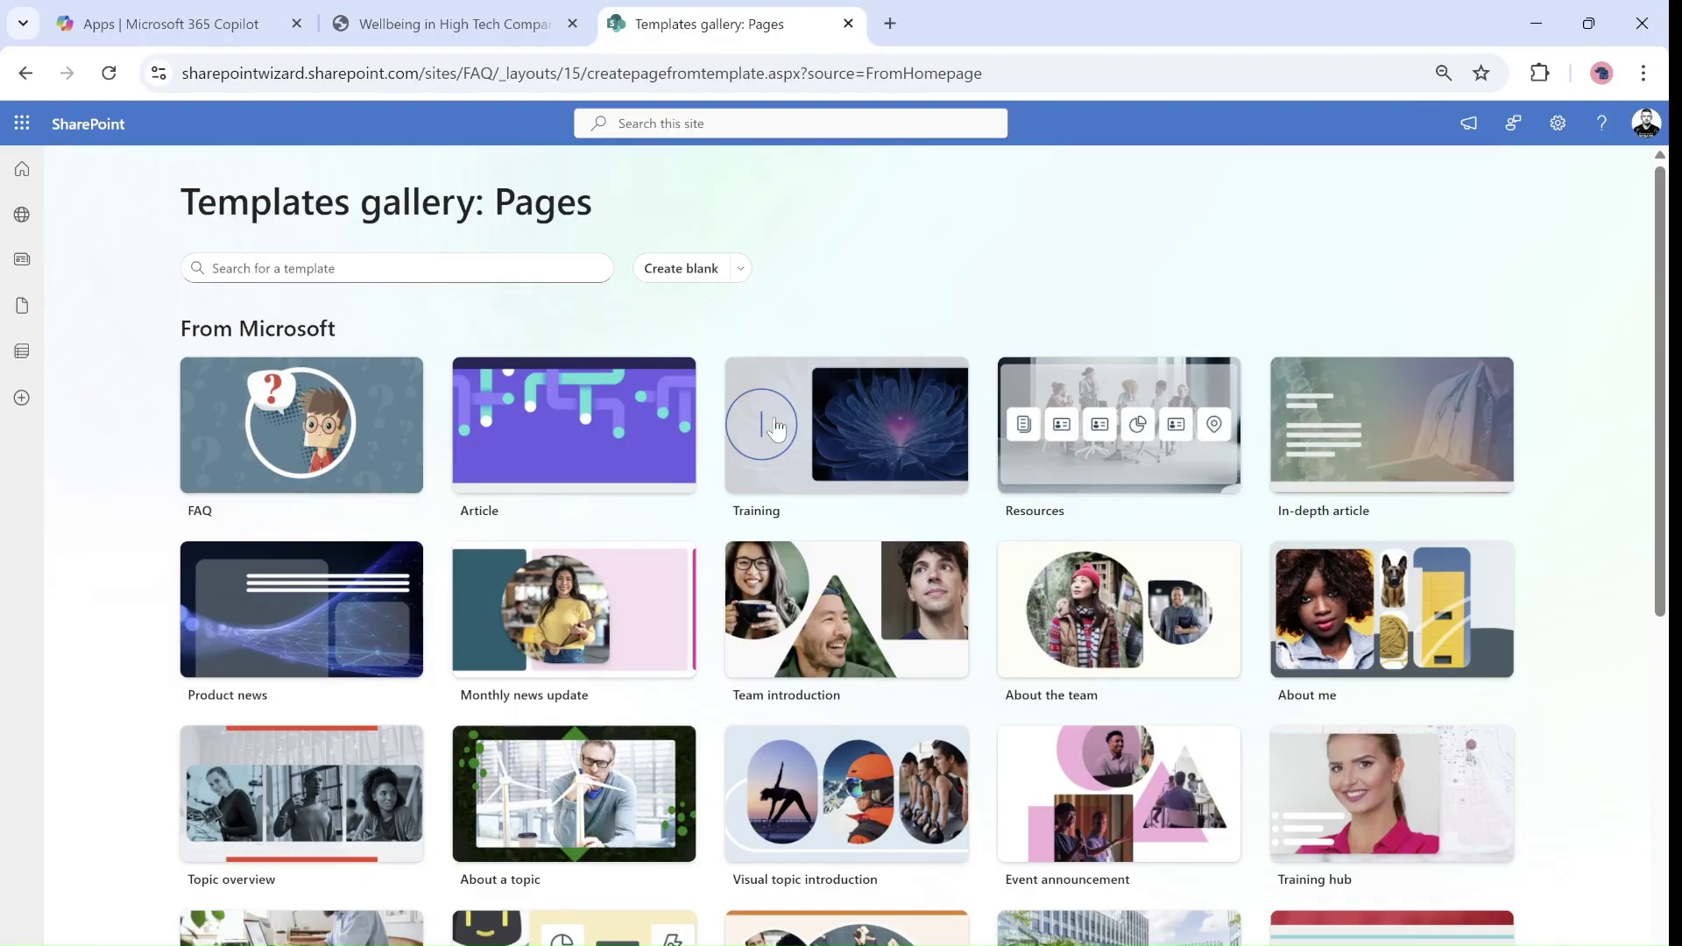
{"action": "left_click_drag", "start_coordinate": [1669, 228], "coordinate": [1667, 18]}
{"action": "left_click", "coordinate": [740, 267]}
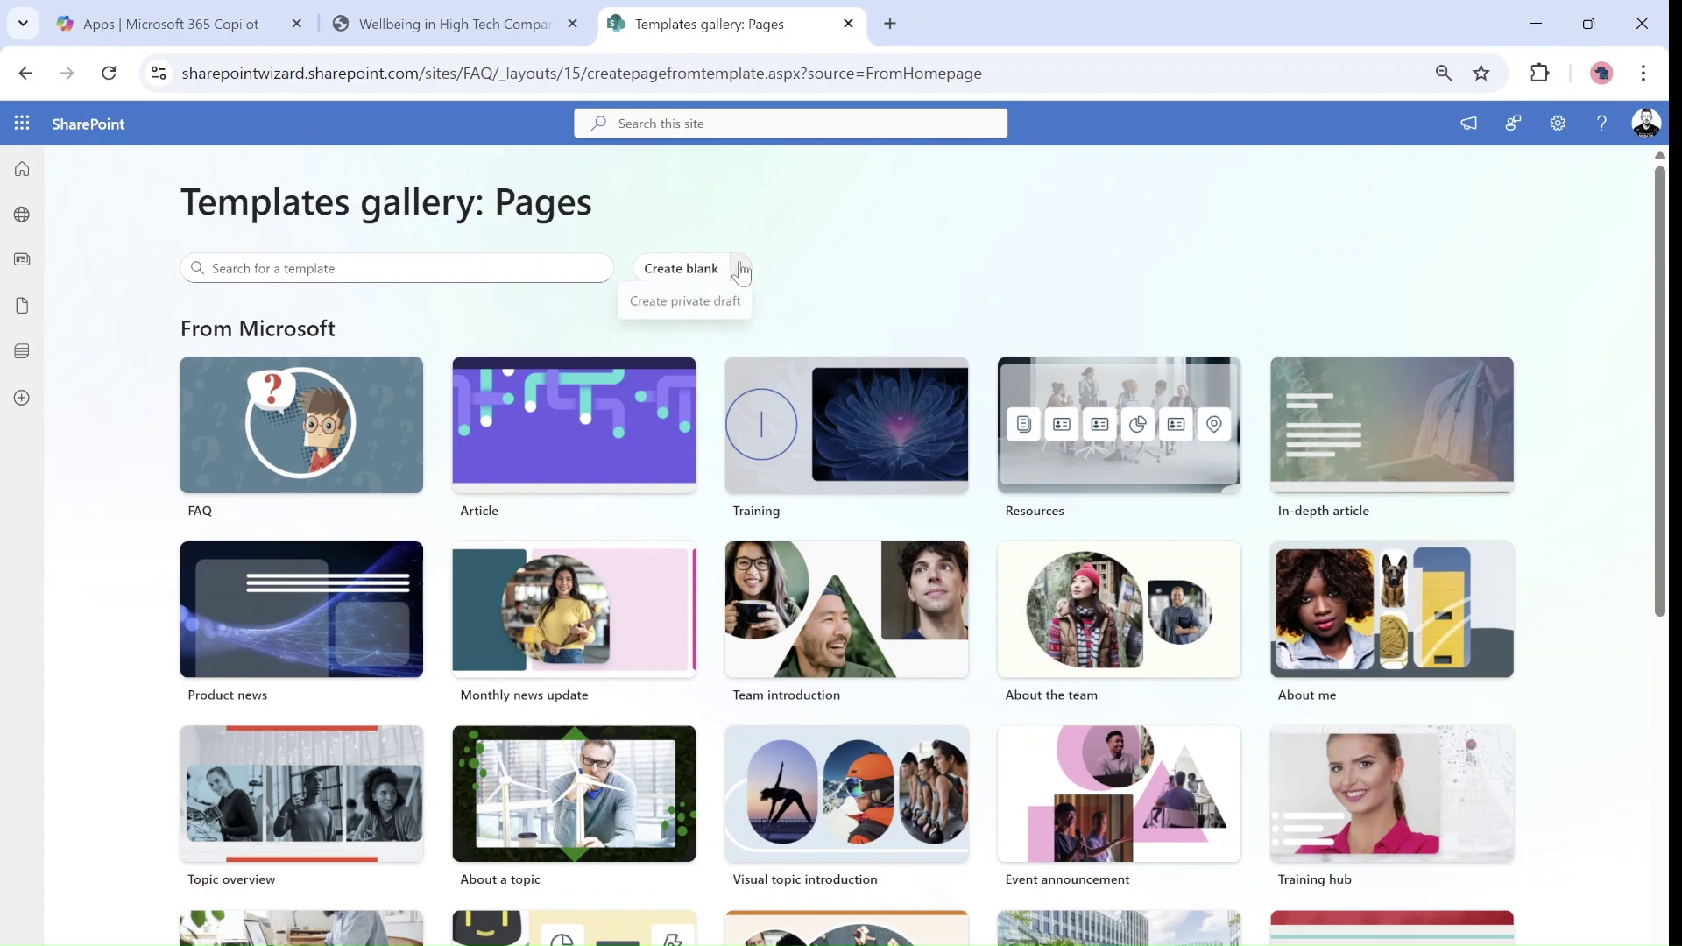
{"action": "left_click", "coordinate": [682, 270]}
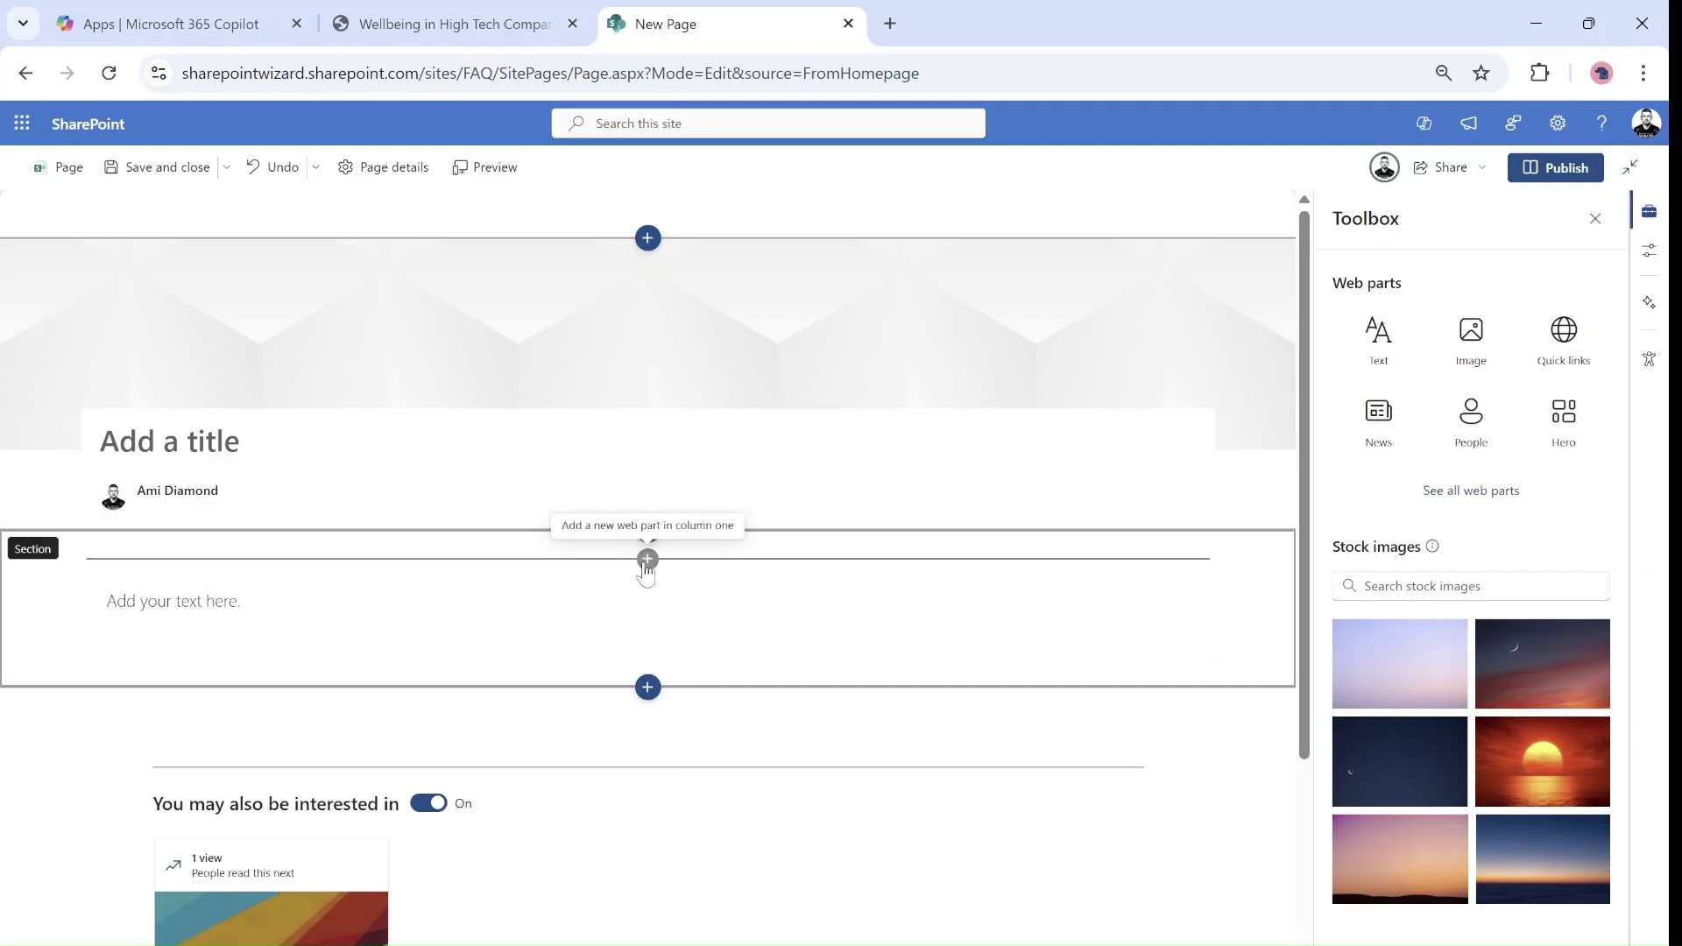
- Insert the FAQ (Preview) web part into the page's first section
{"action": "left_click", "coordinate": [648, 561]}
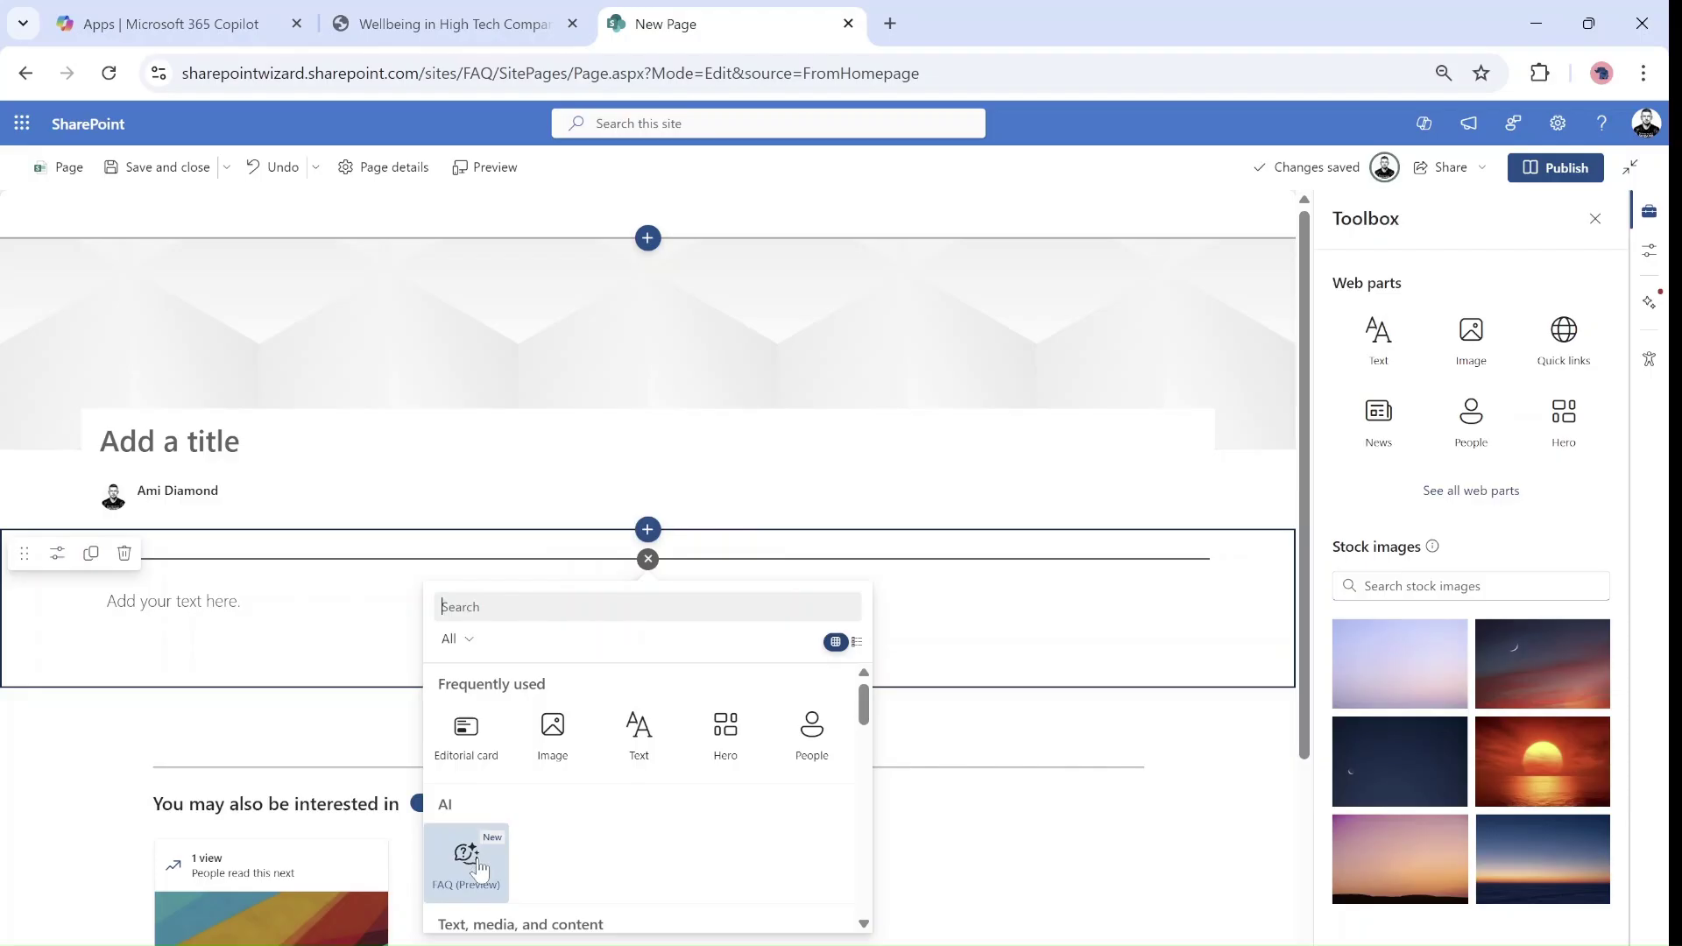
{"action": "type", "text": "faq"}
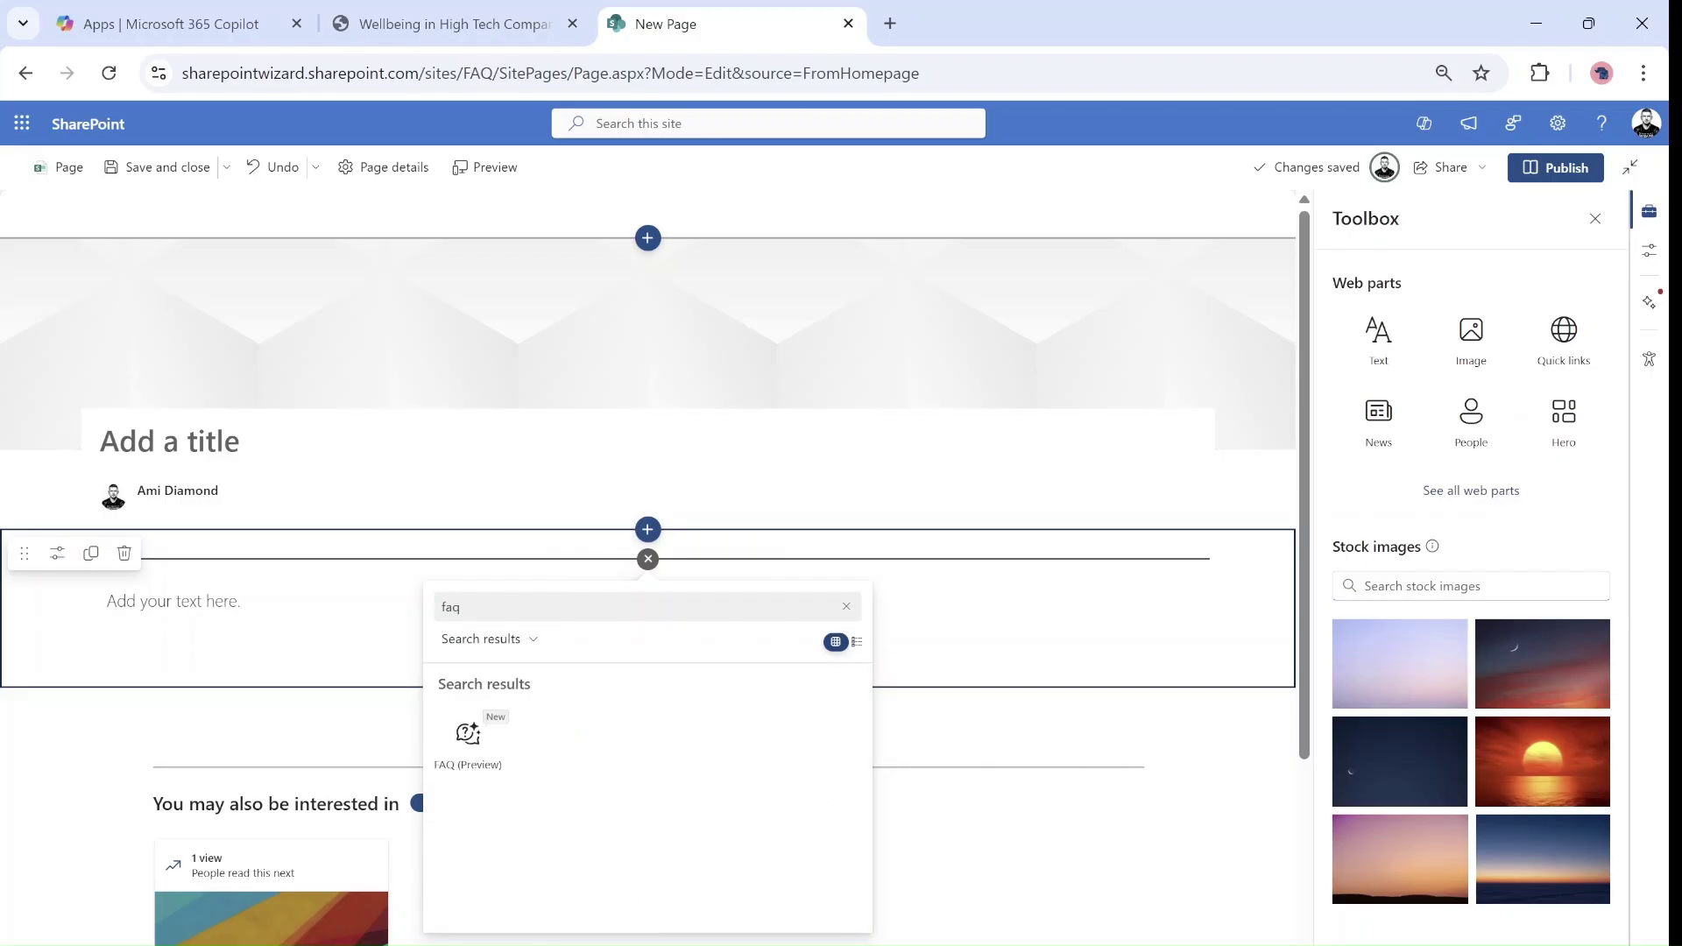
{"action": "left_click", "coordinate": [469, 744]}
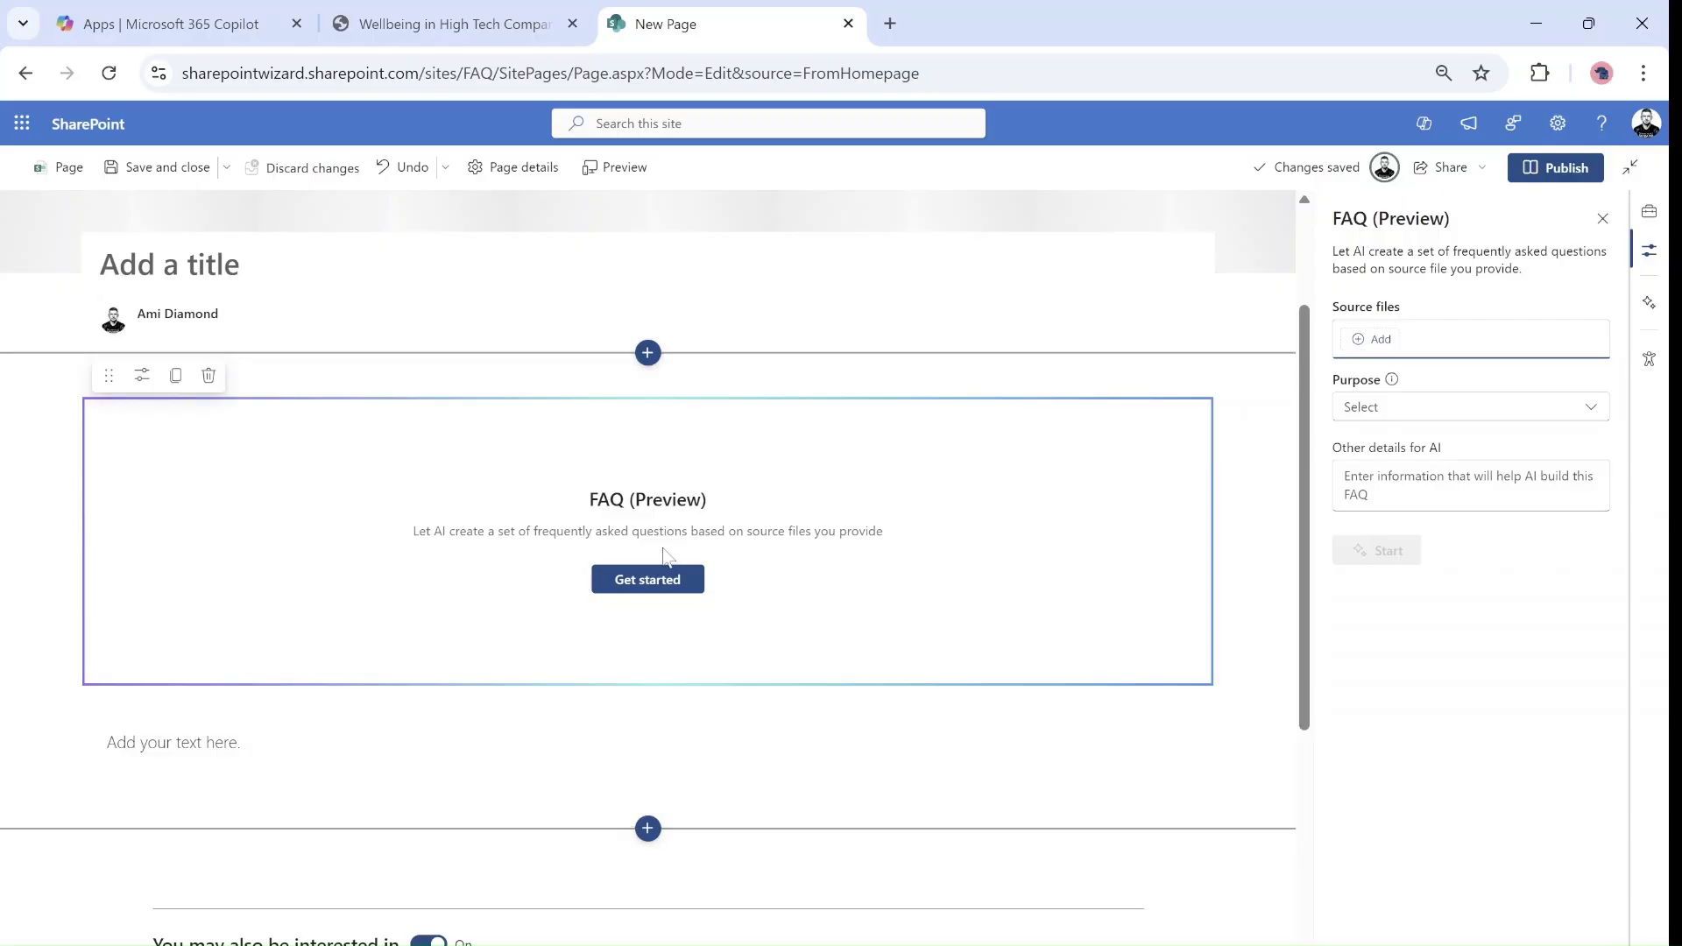
- Attach Employee Benefits Guide for New Workers.docx as the FAQ web part's source file
{"action": "left_click", "coordinate": [662, 582]}
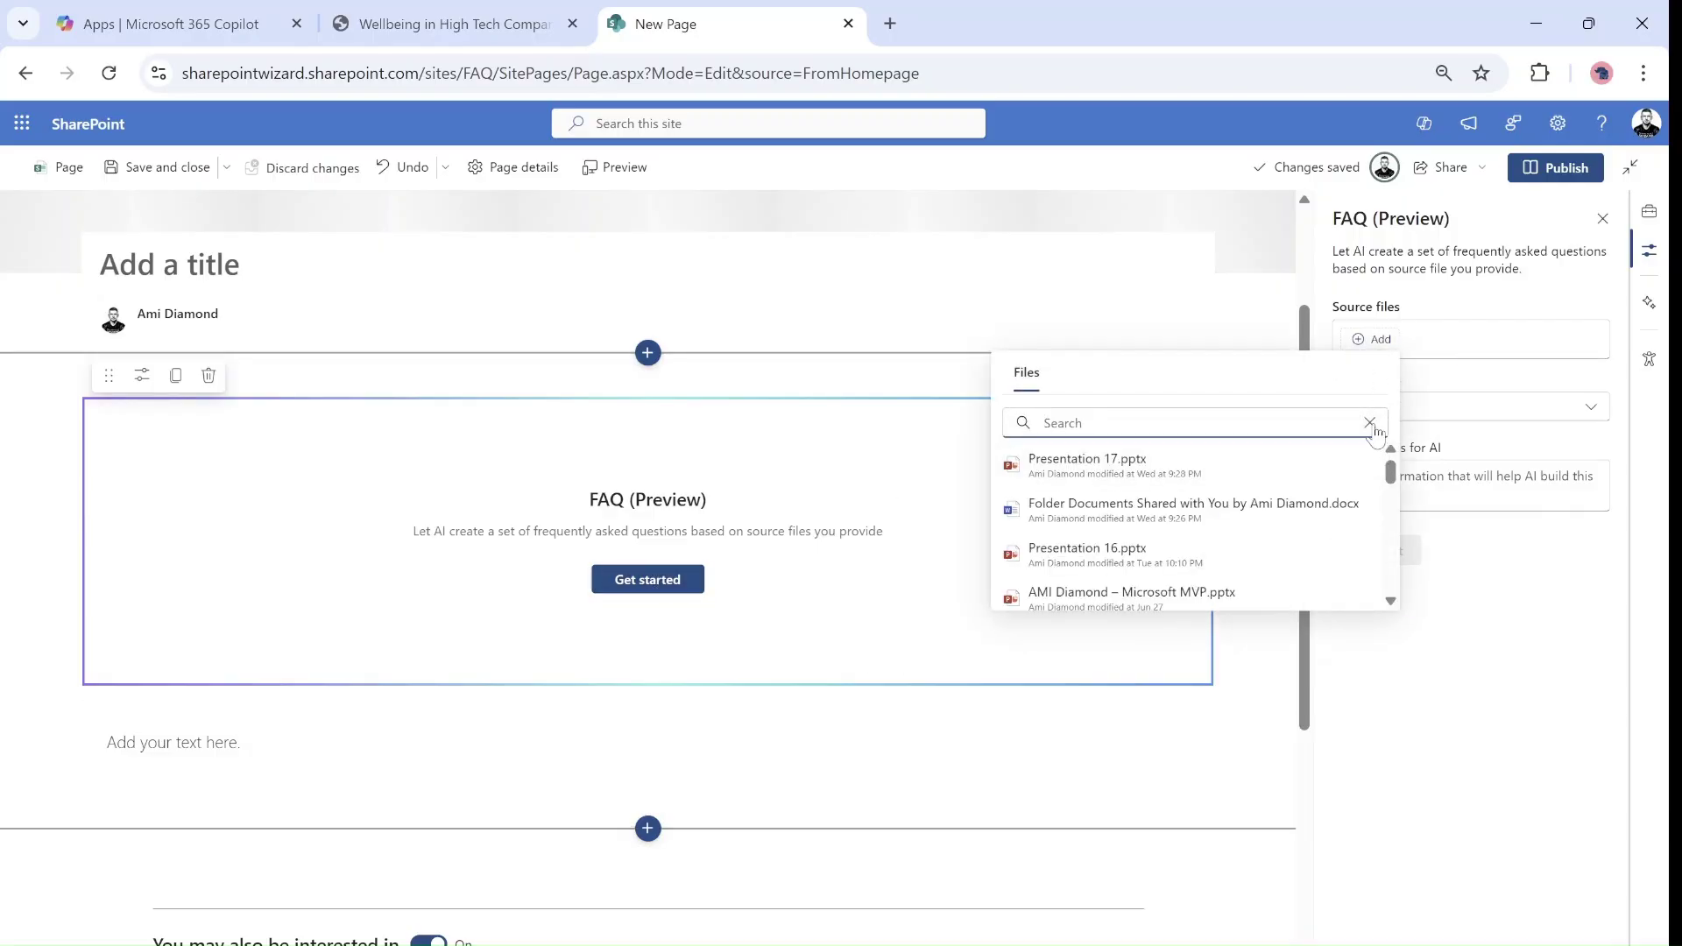
{"action": "left_click", "coordinate": [1378, 340]}
{"action": "left_click", "coordinate": [1380, 341]}
{"action": "type", "text": "we"}
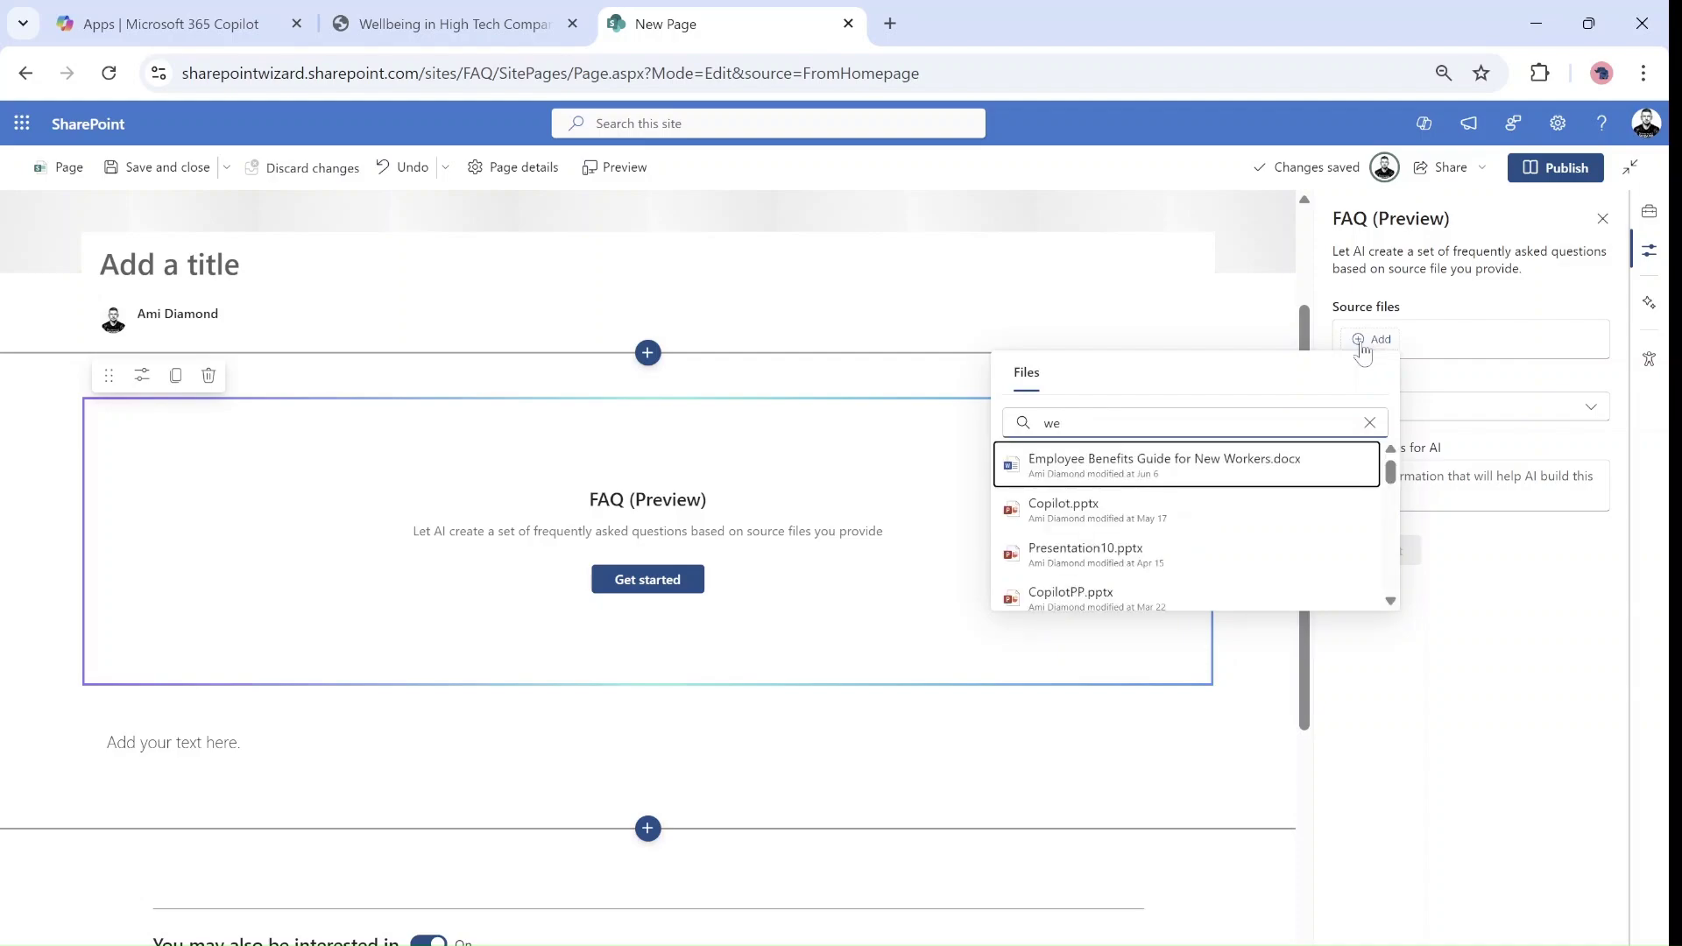
{"action": "left_click", "coordinate": [1287, 471]}
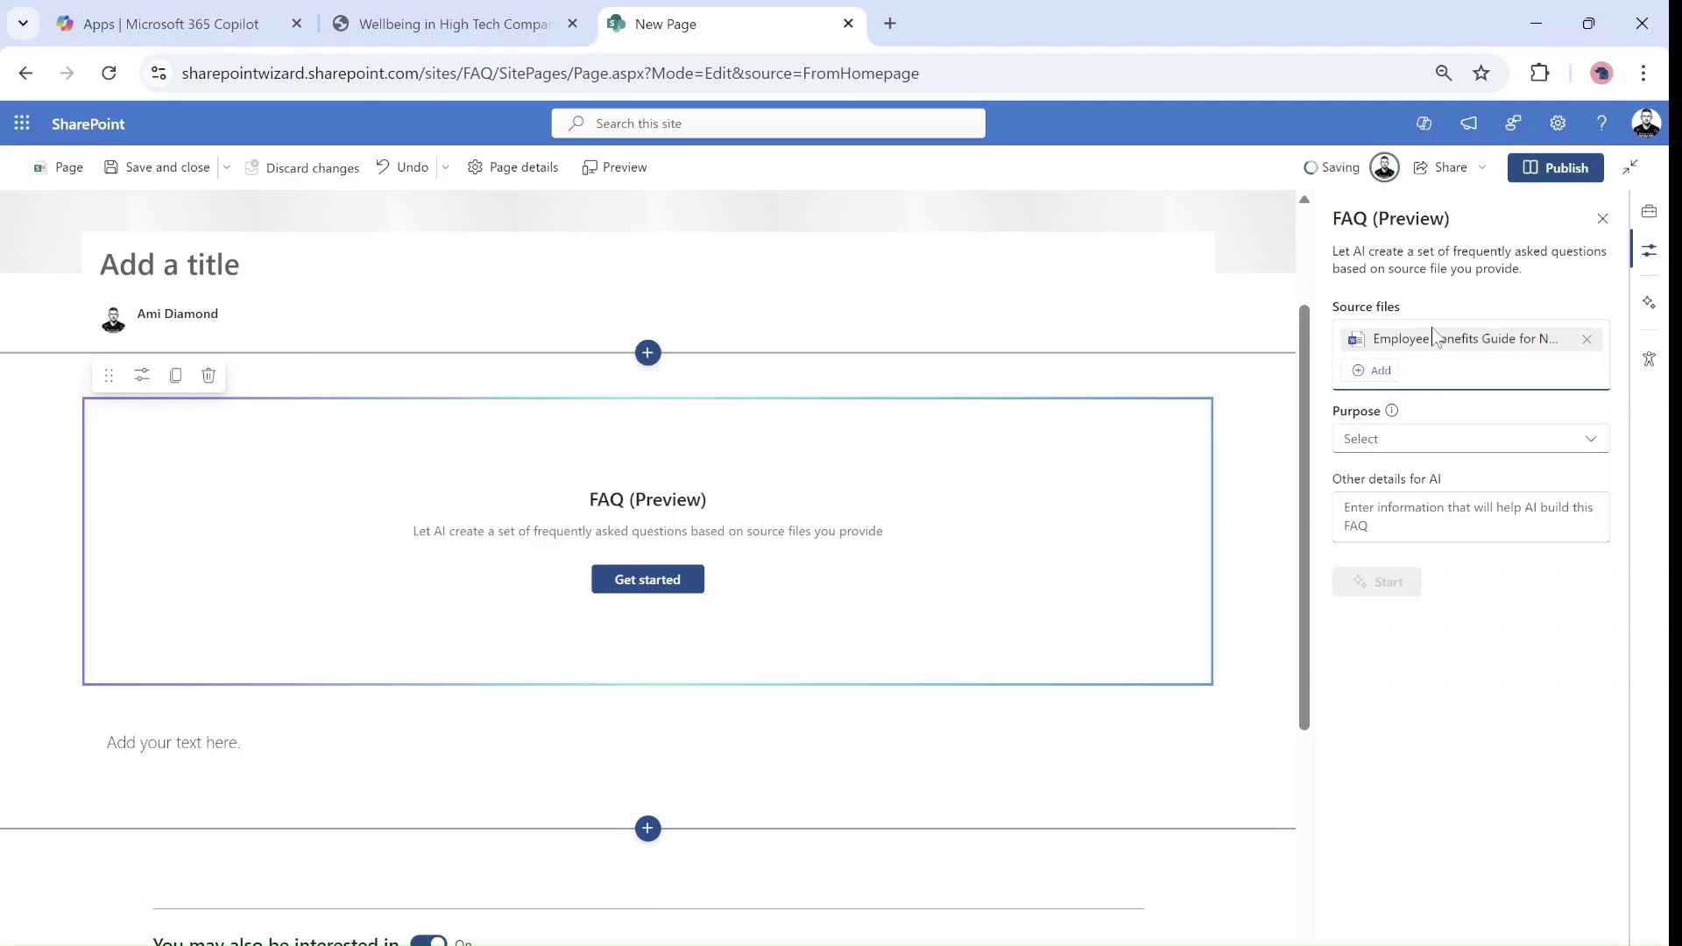
- Choose Policy as the FAQ web part's purpose in the property pane
{"action": "left_click", "coordinate": [1440, 441]}
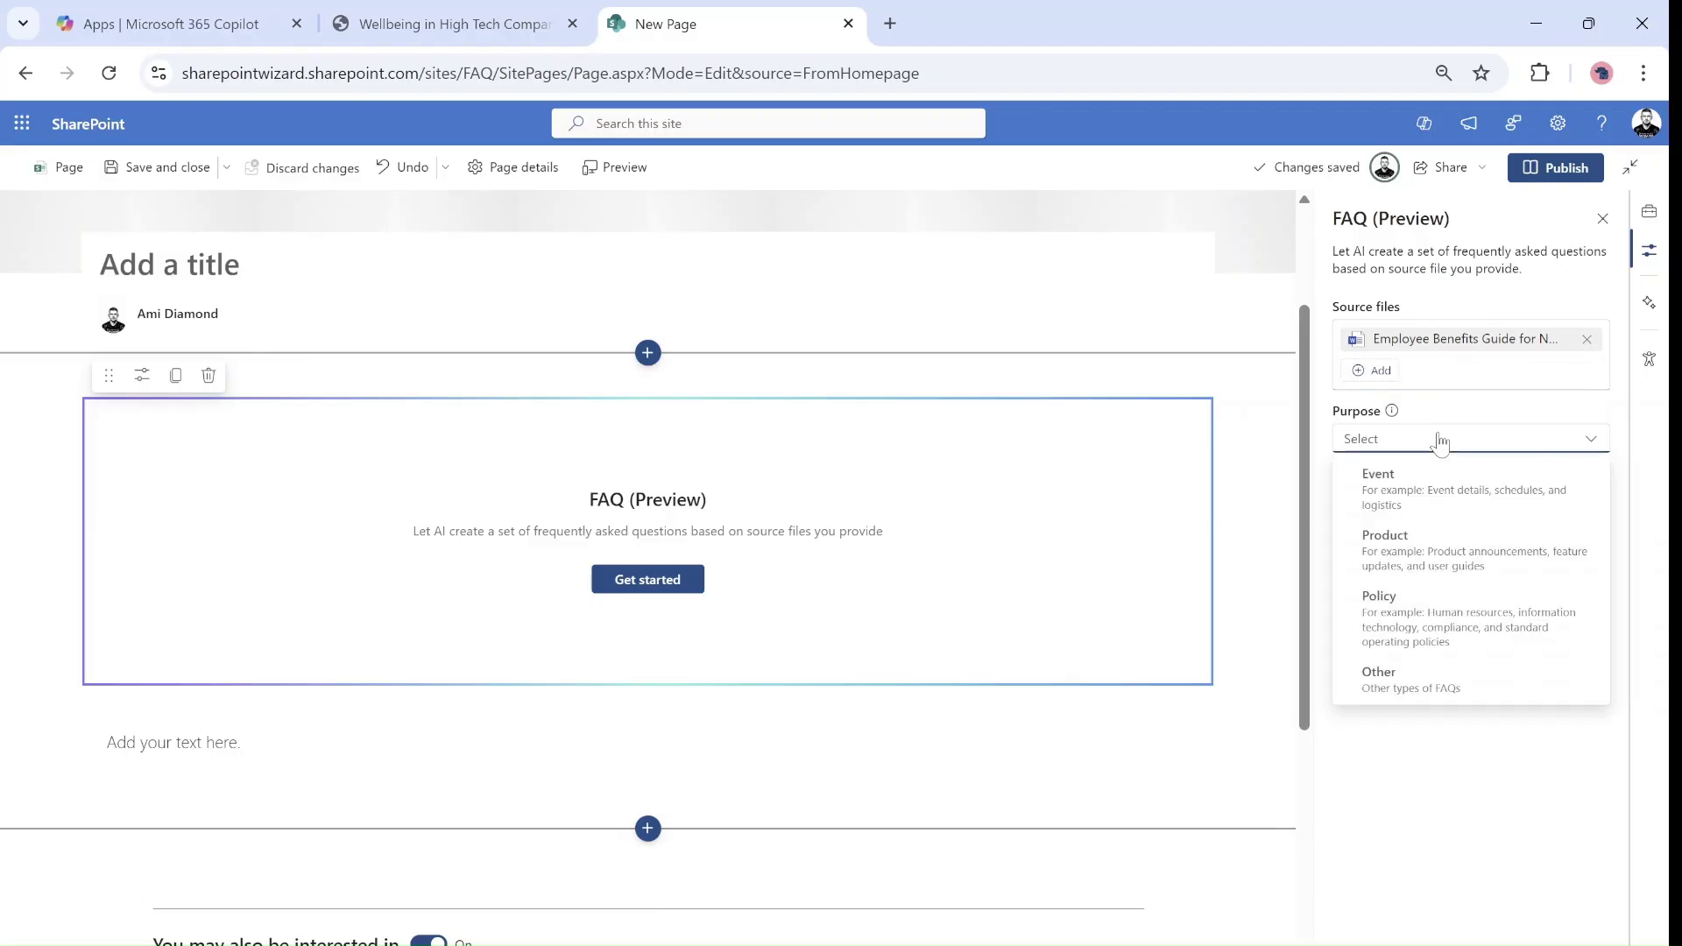
{"action": "left_click", "coordinate": [1391, 417]}
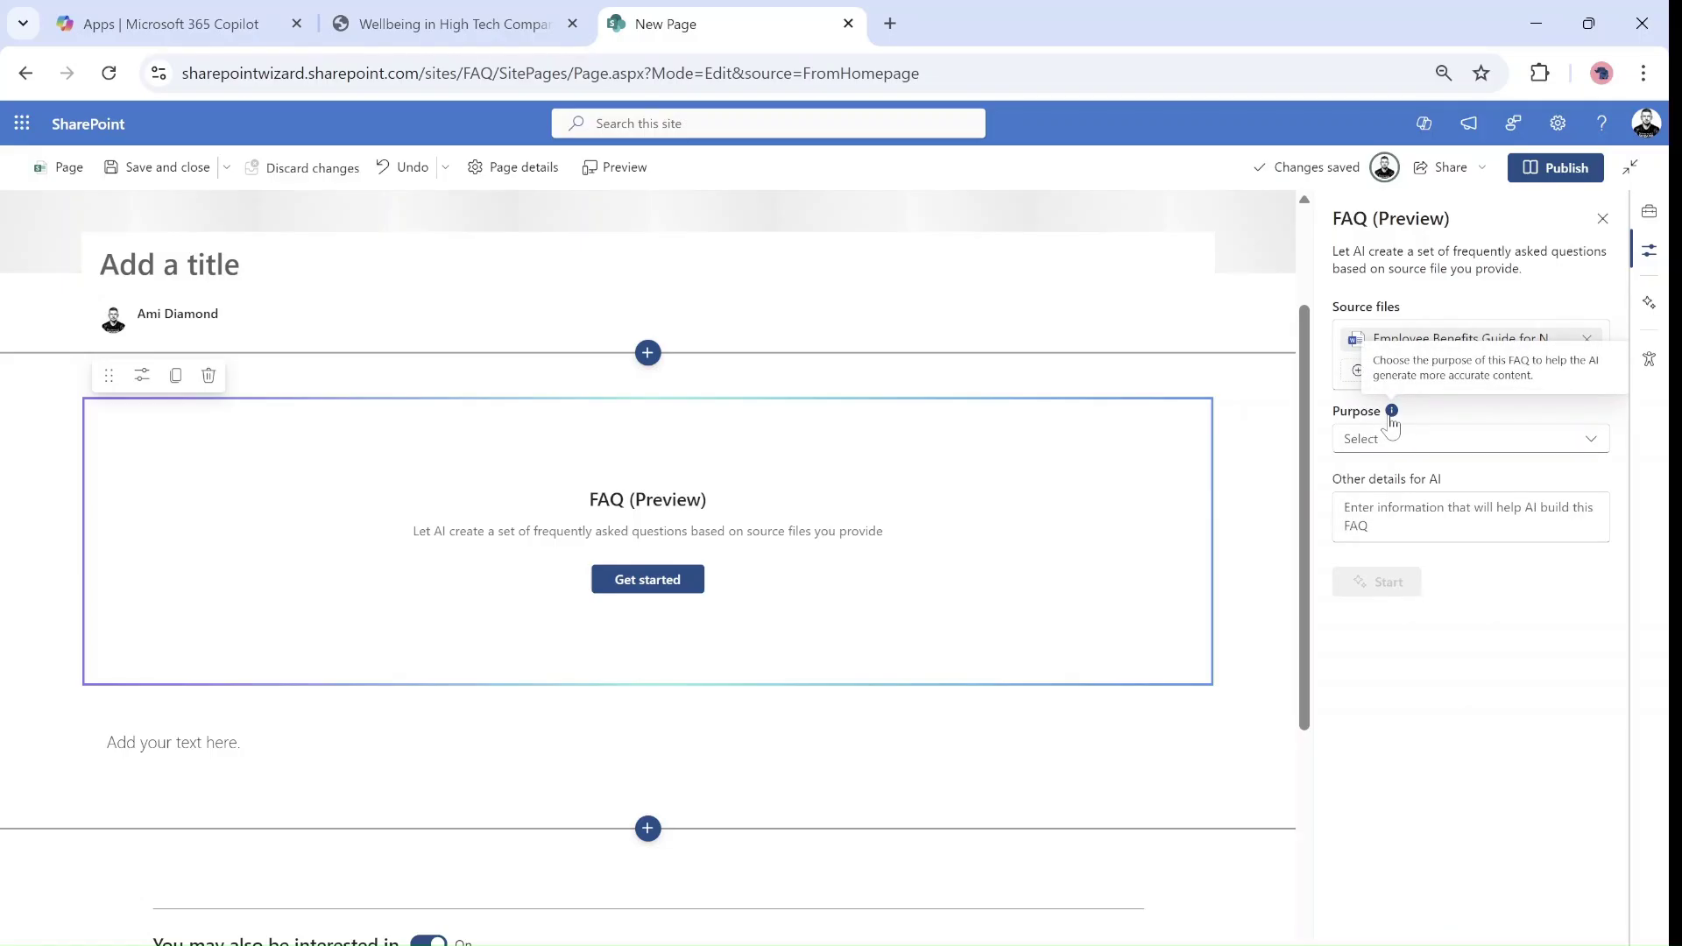
{"action": "left_click", "coordinate": [1477, 441]}
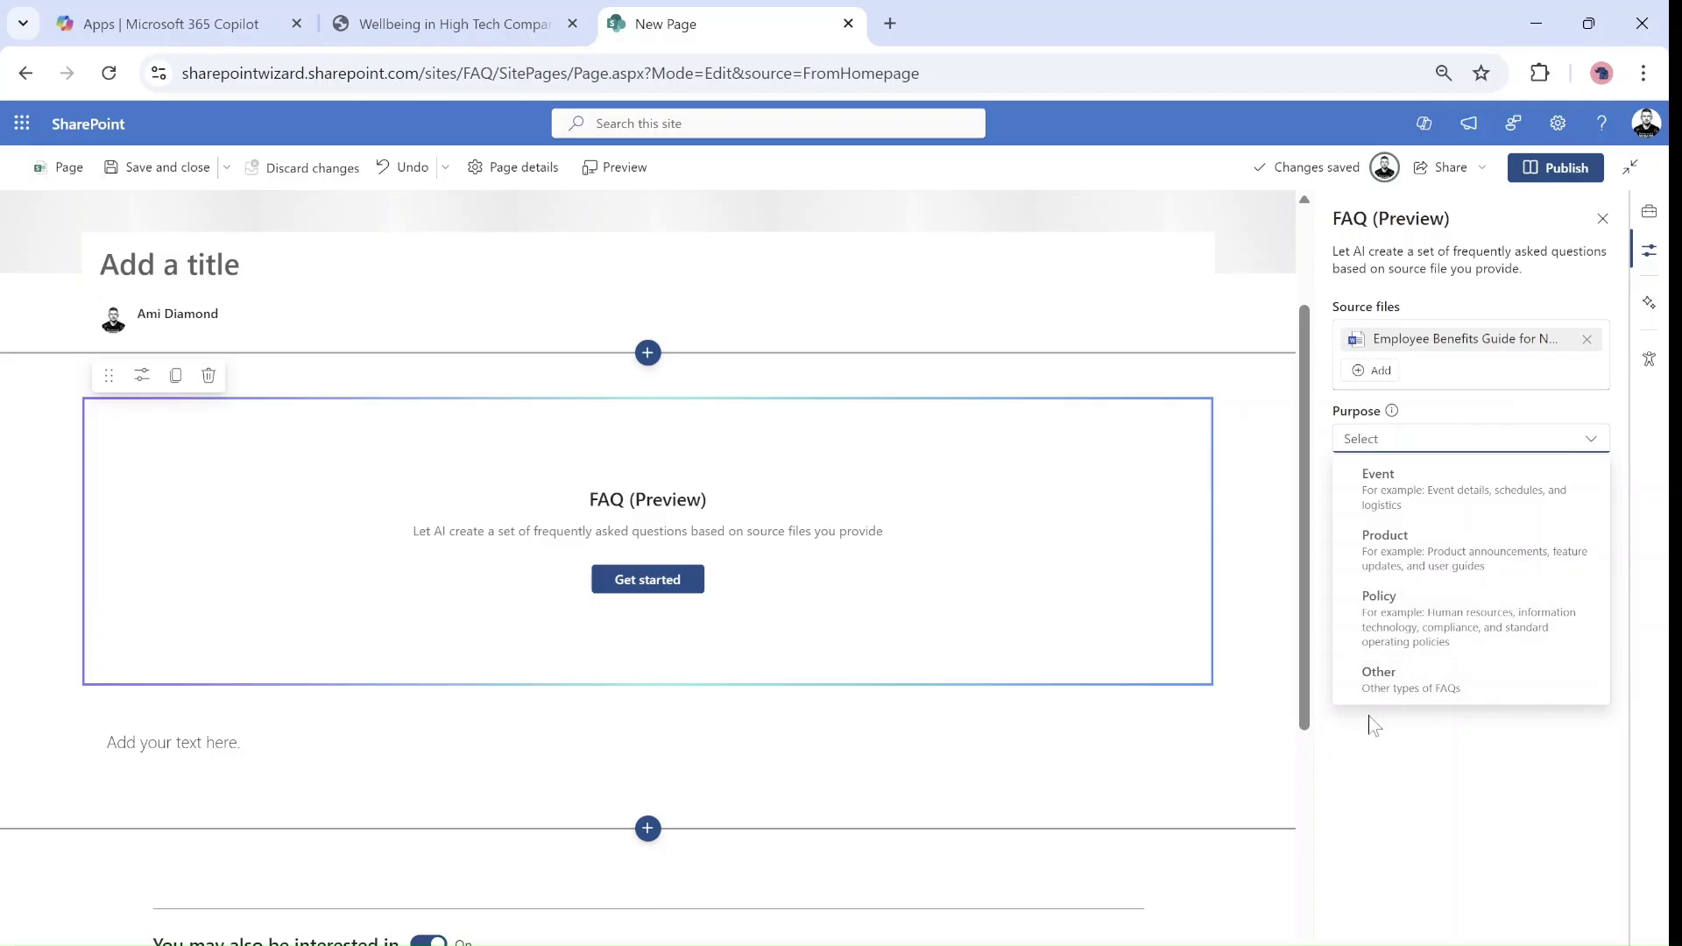
{"action": "left_click", "coordinate": [1458, 637]}
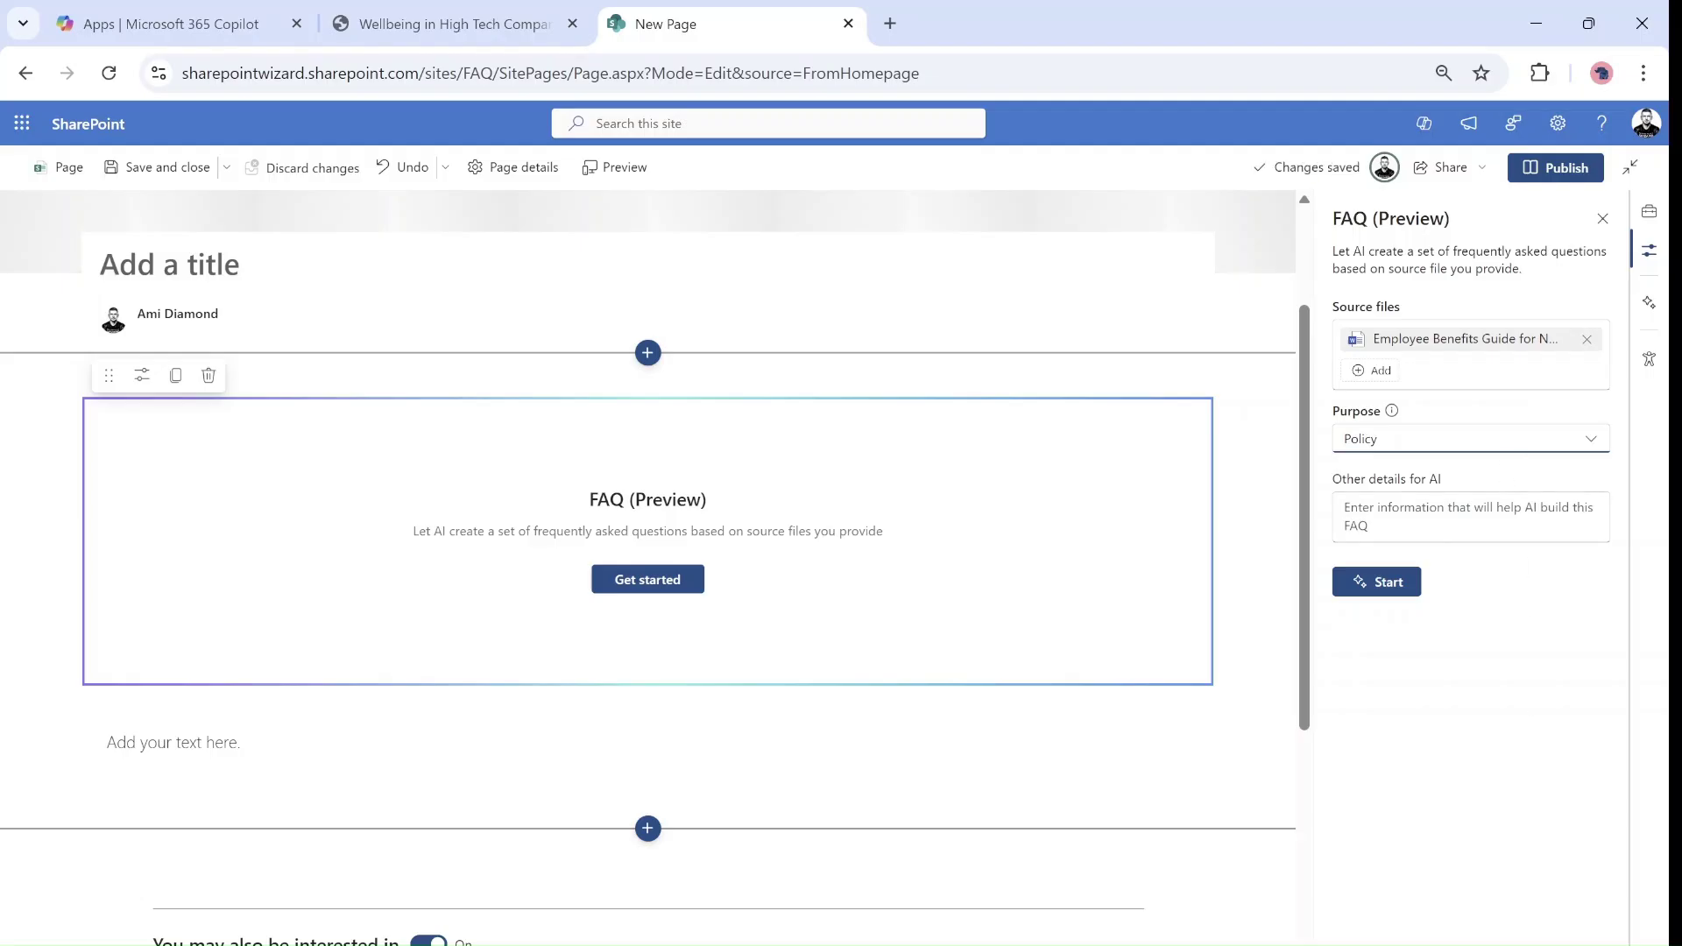
{"action": "left_click", "coordinate": [1470, 516]}
- Generate FAQ categories from the guide and move Health Coverage below Paid Time Off
{"action": "left_click", "coordinate": [1384, 583]}
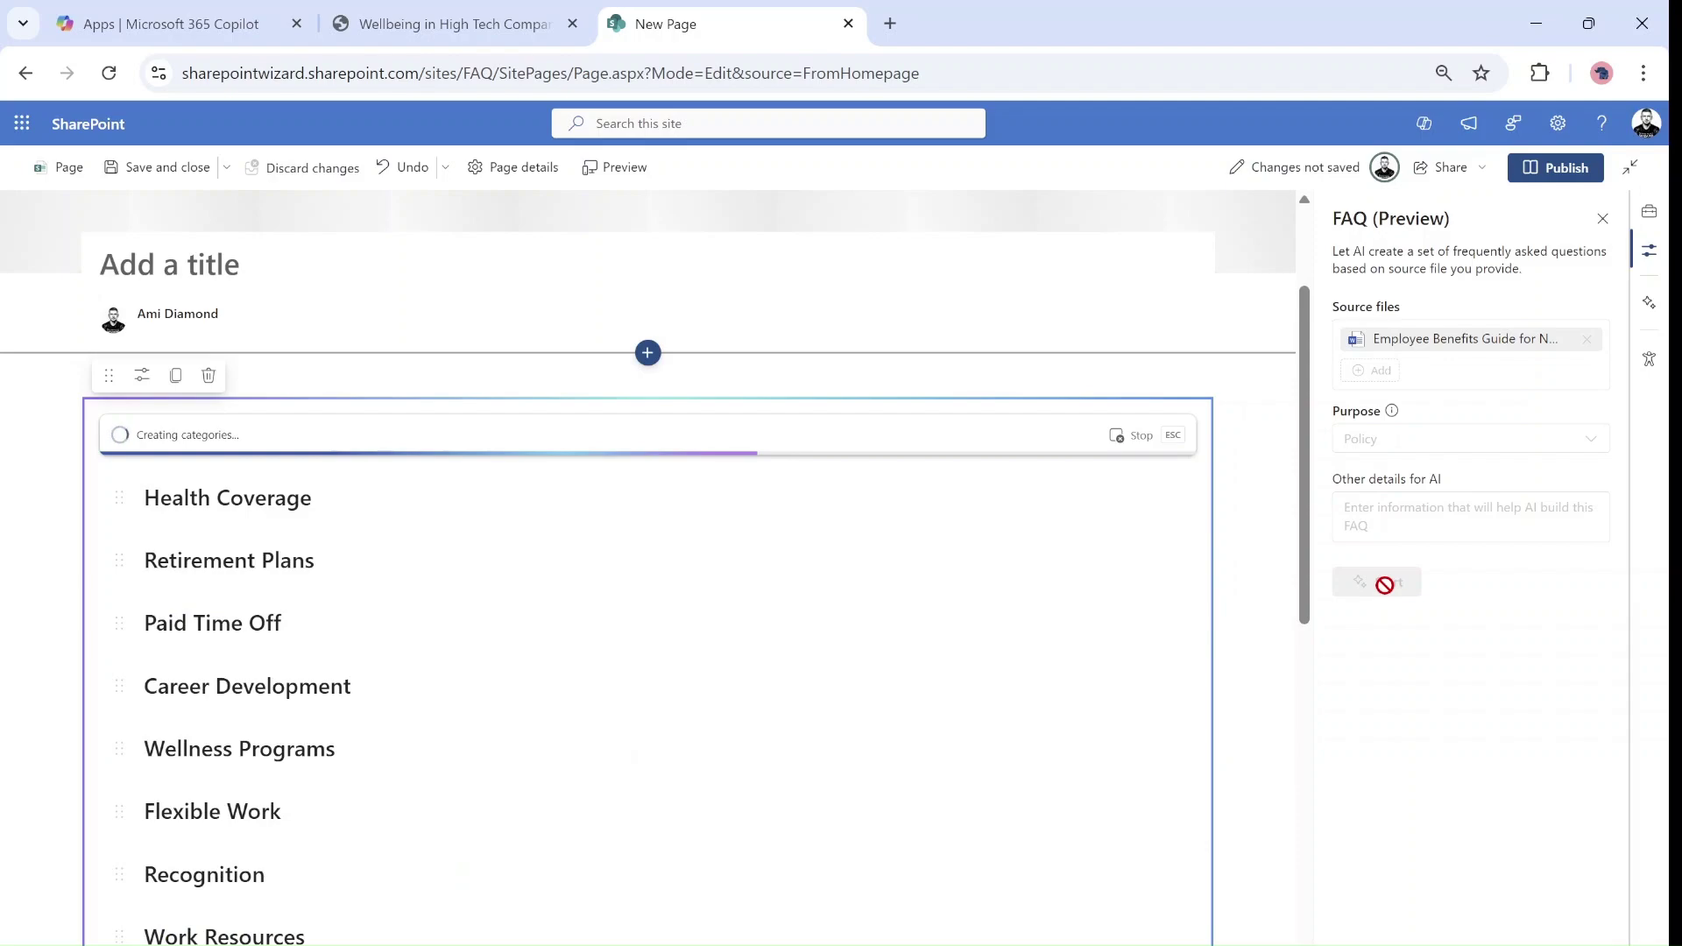
{"action": "left_click_drag", "start_coordinate": [1306, 381], "coordinate": [1319, 419]}
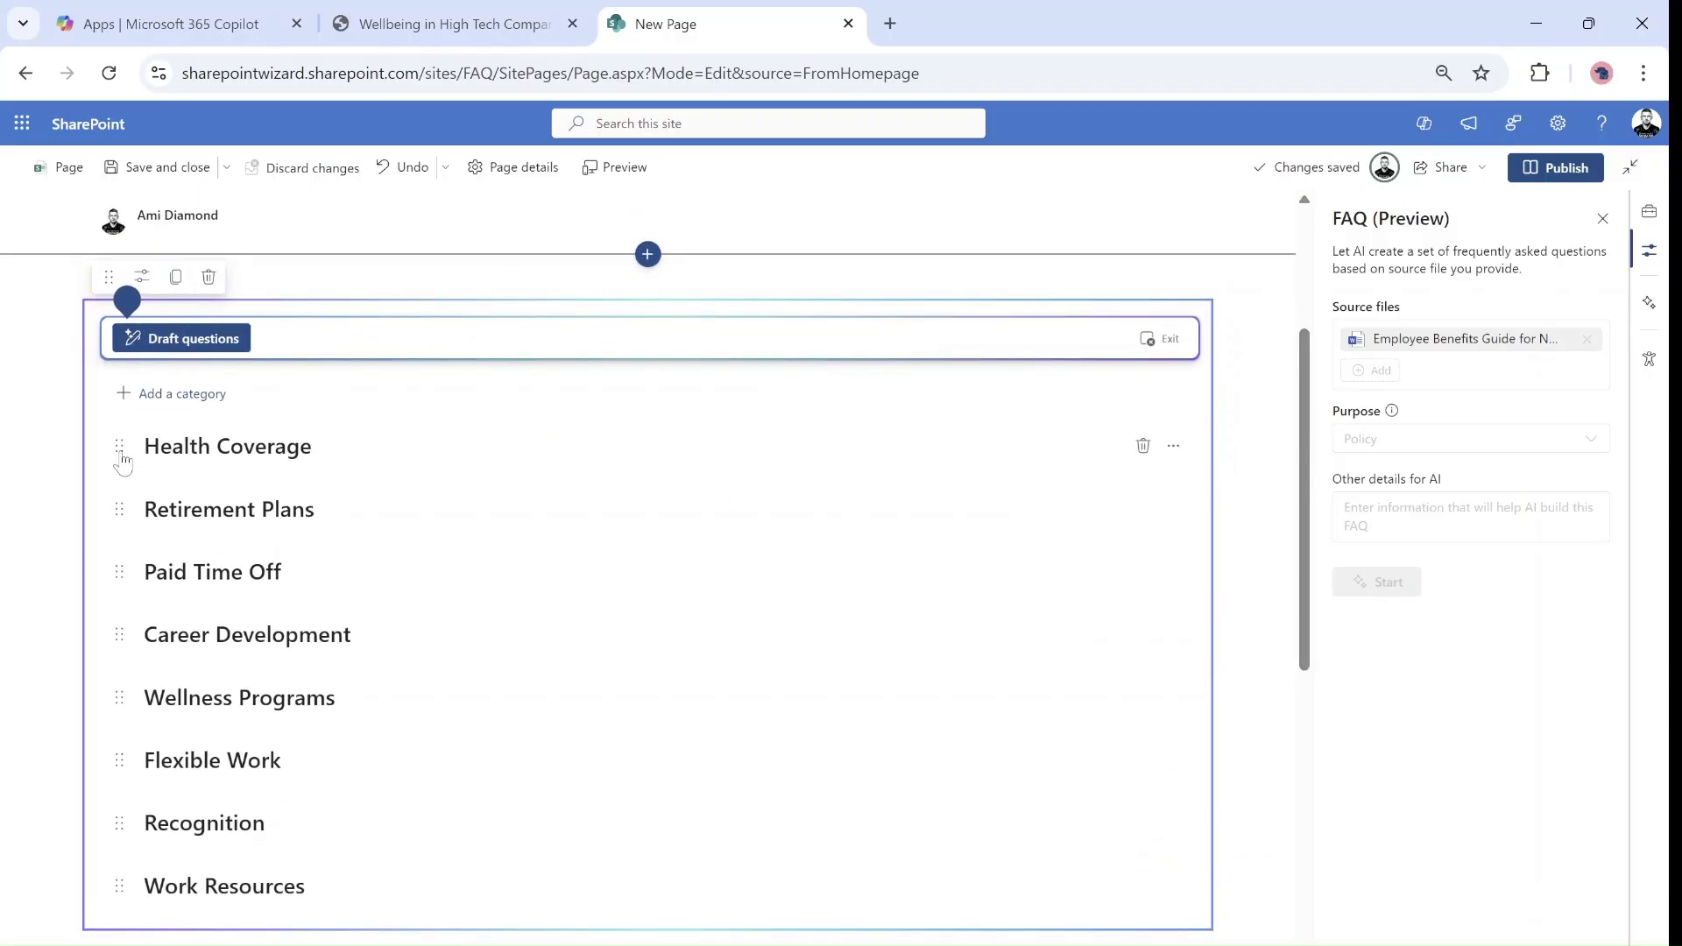
{"action": "mouse_move", "coordinate": [122, 457]}
{"action": "left_mouse_down"}
{"action": "mouse_move", "coordinate": [135, 589]}
{"action": "mouse_move", "coordinate": [123, 575]}
{"action": "left_mouse_up"}
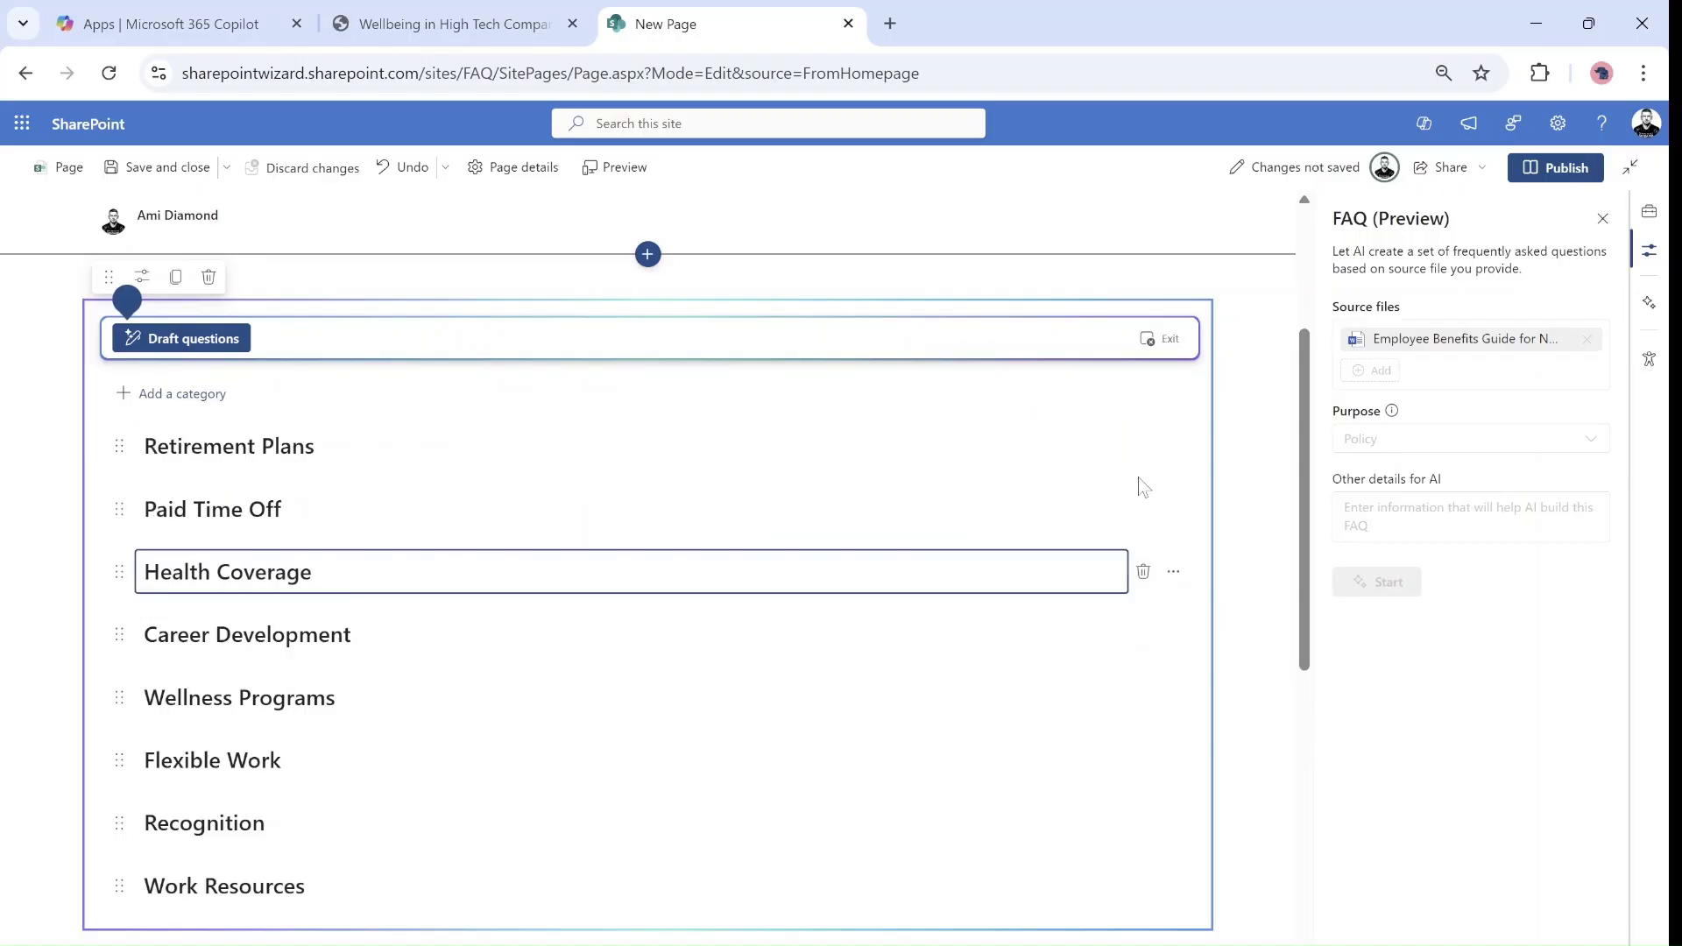
- Rename the Health Coverage category to Advance Health Coverage
{"action": "left_click", "coordinate": [1174, 572]}
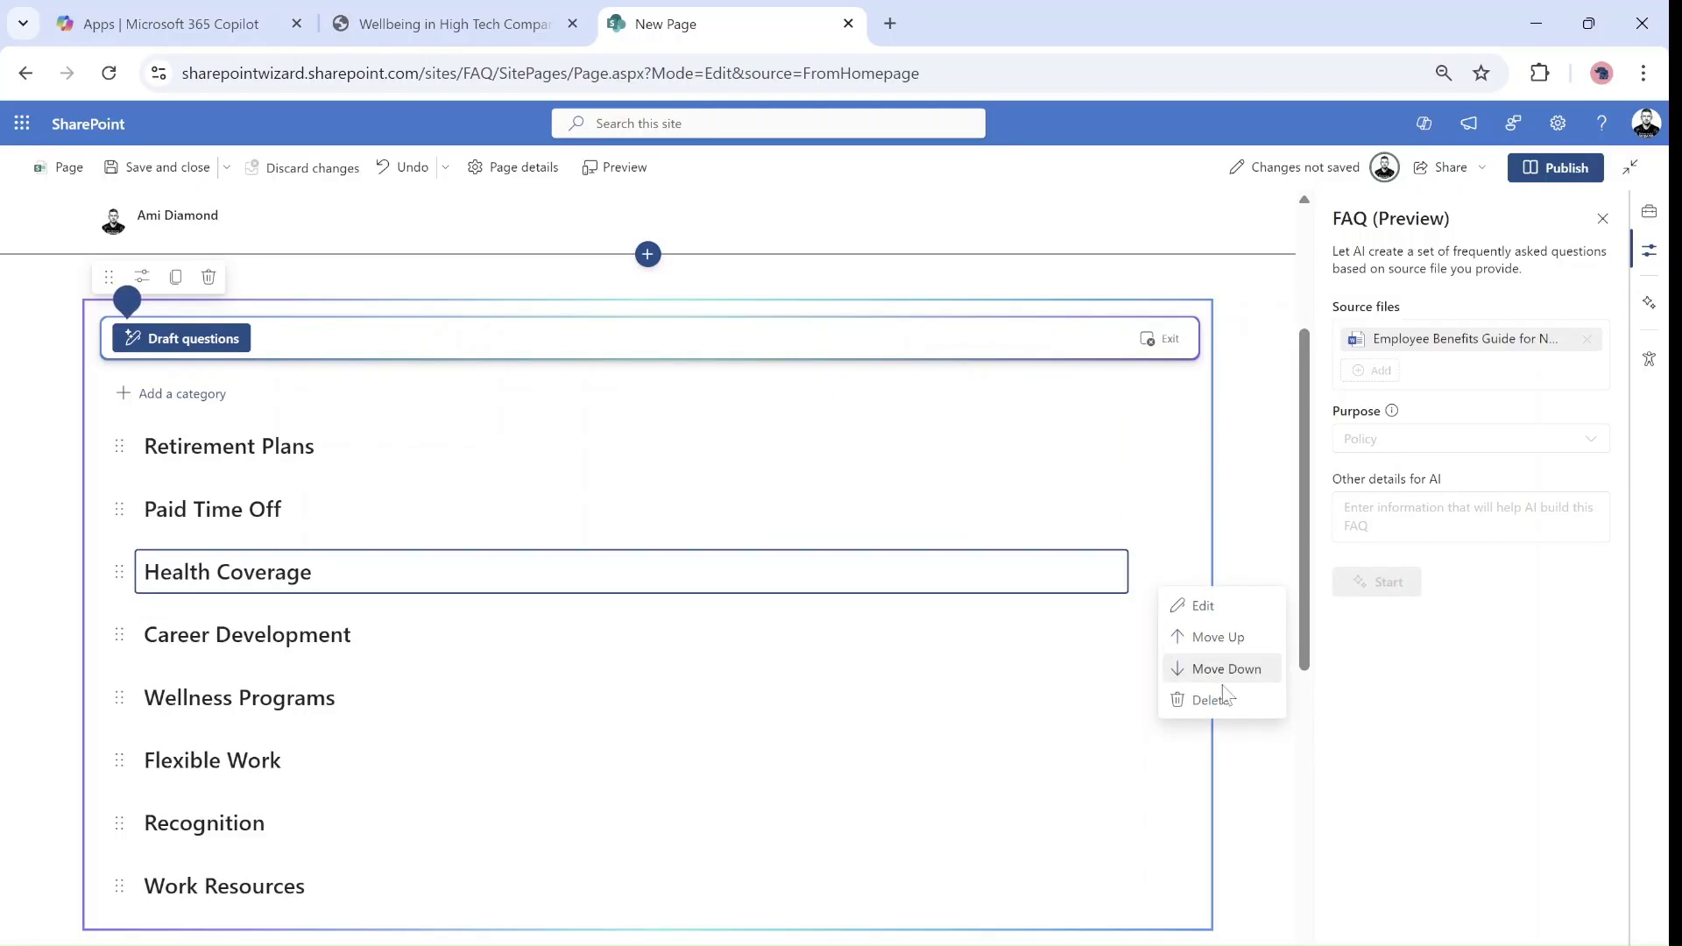
{"action": "left_click", "coordinate": [1210, 607]}
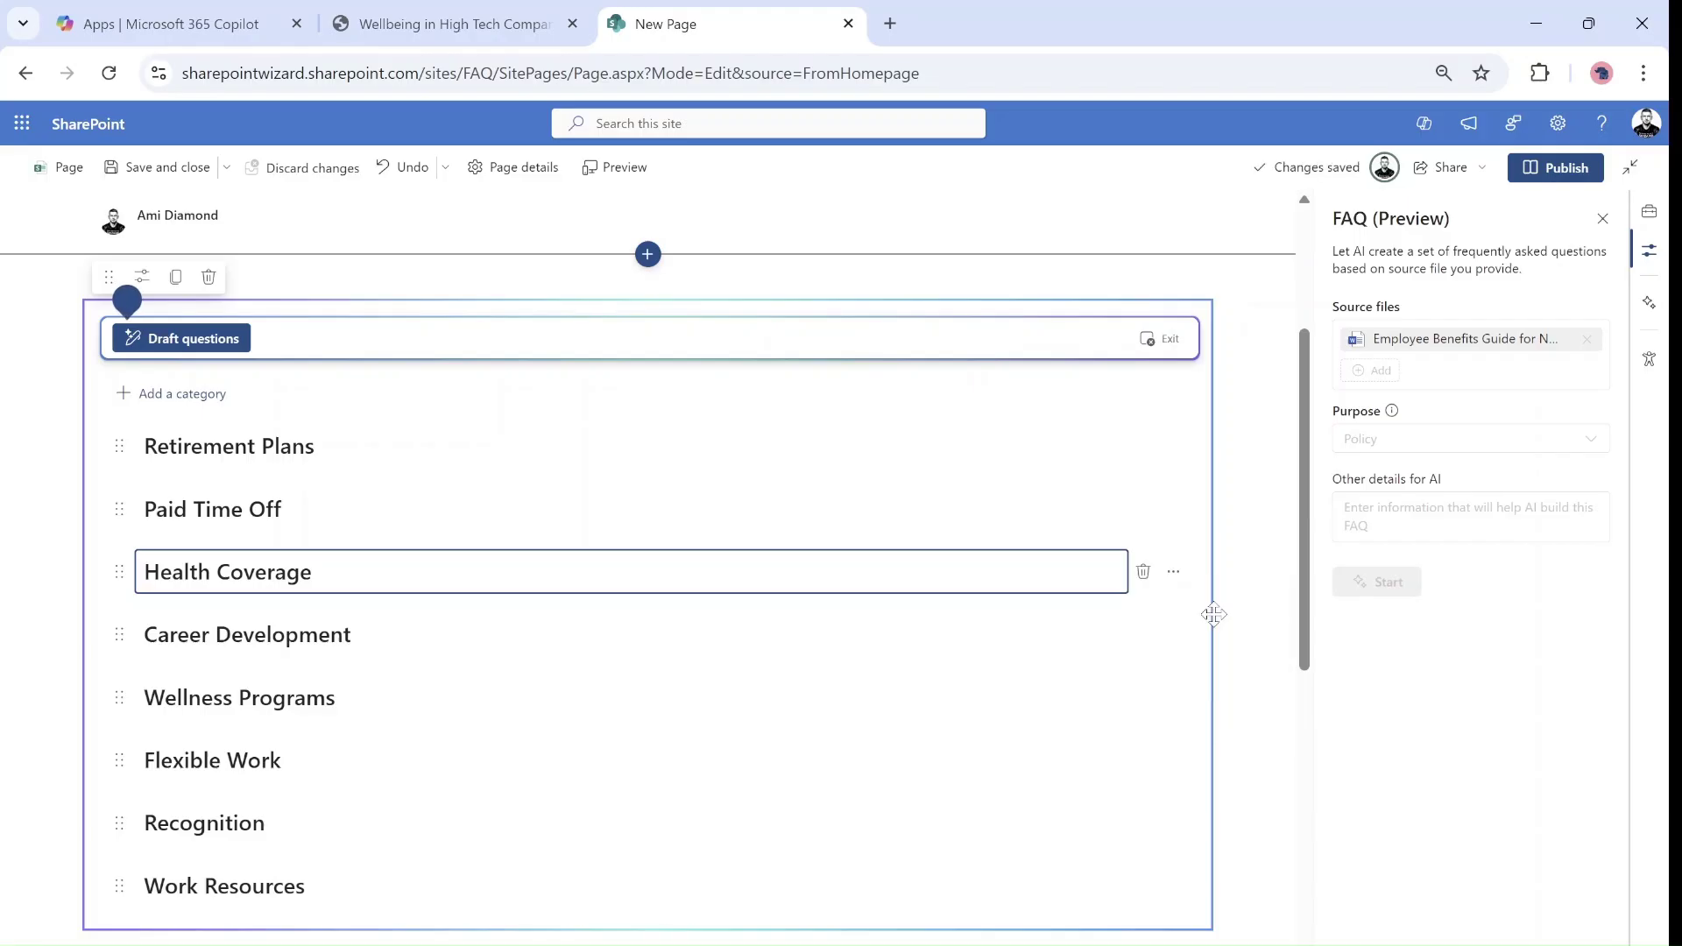
{"action": "type", "text": "Advance"}
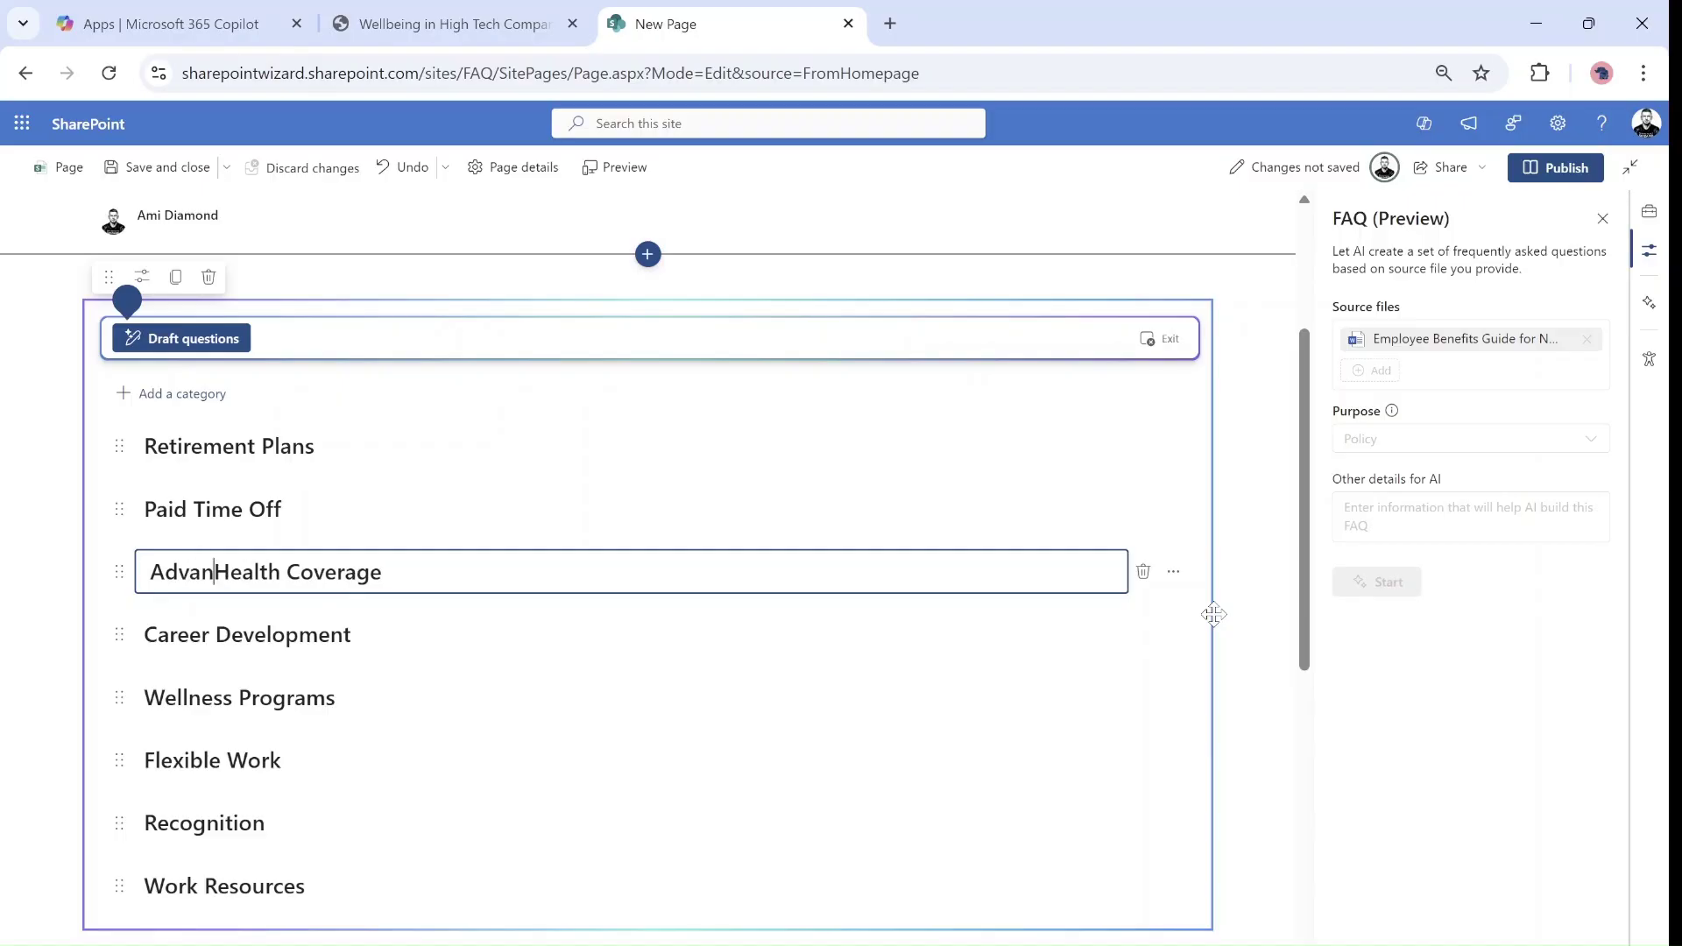
{"action": "left_click", "coordinate": [947, 742]}
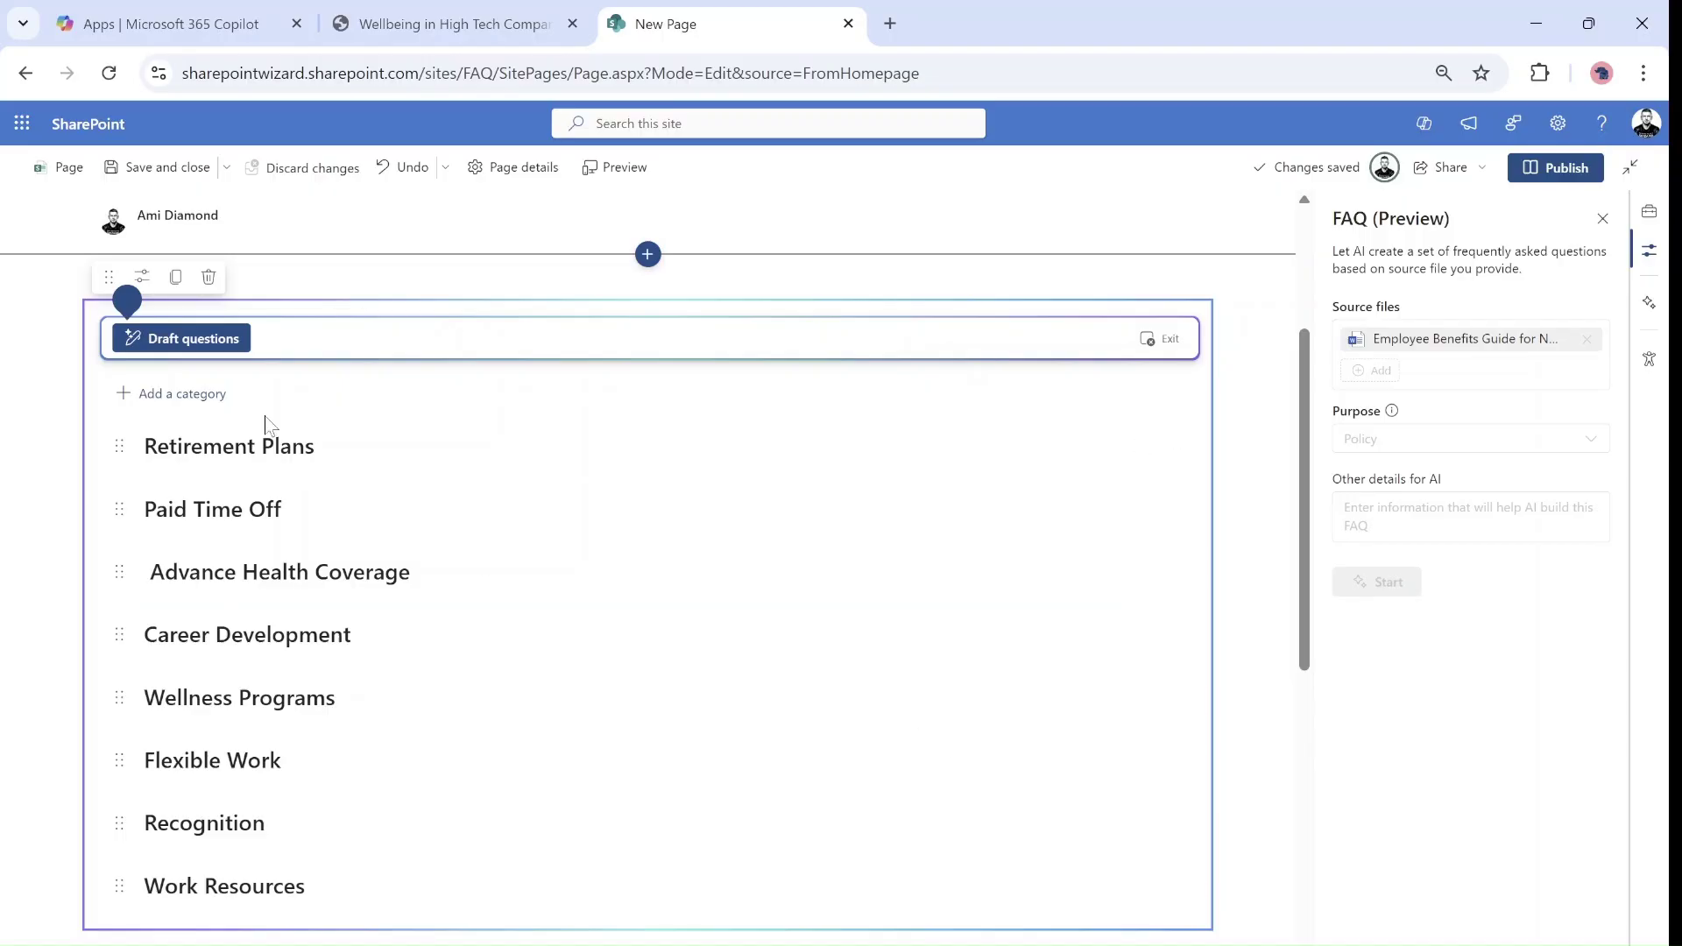
{"action": "left_click", "coordinate": [128, 300]}
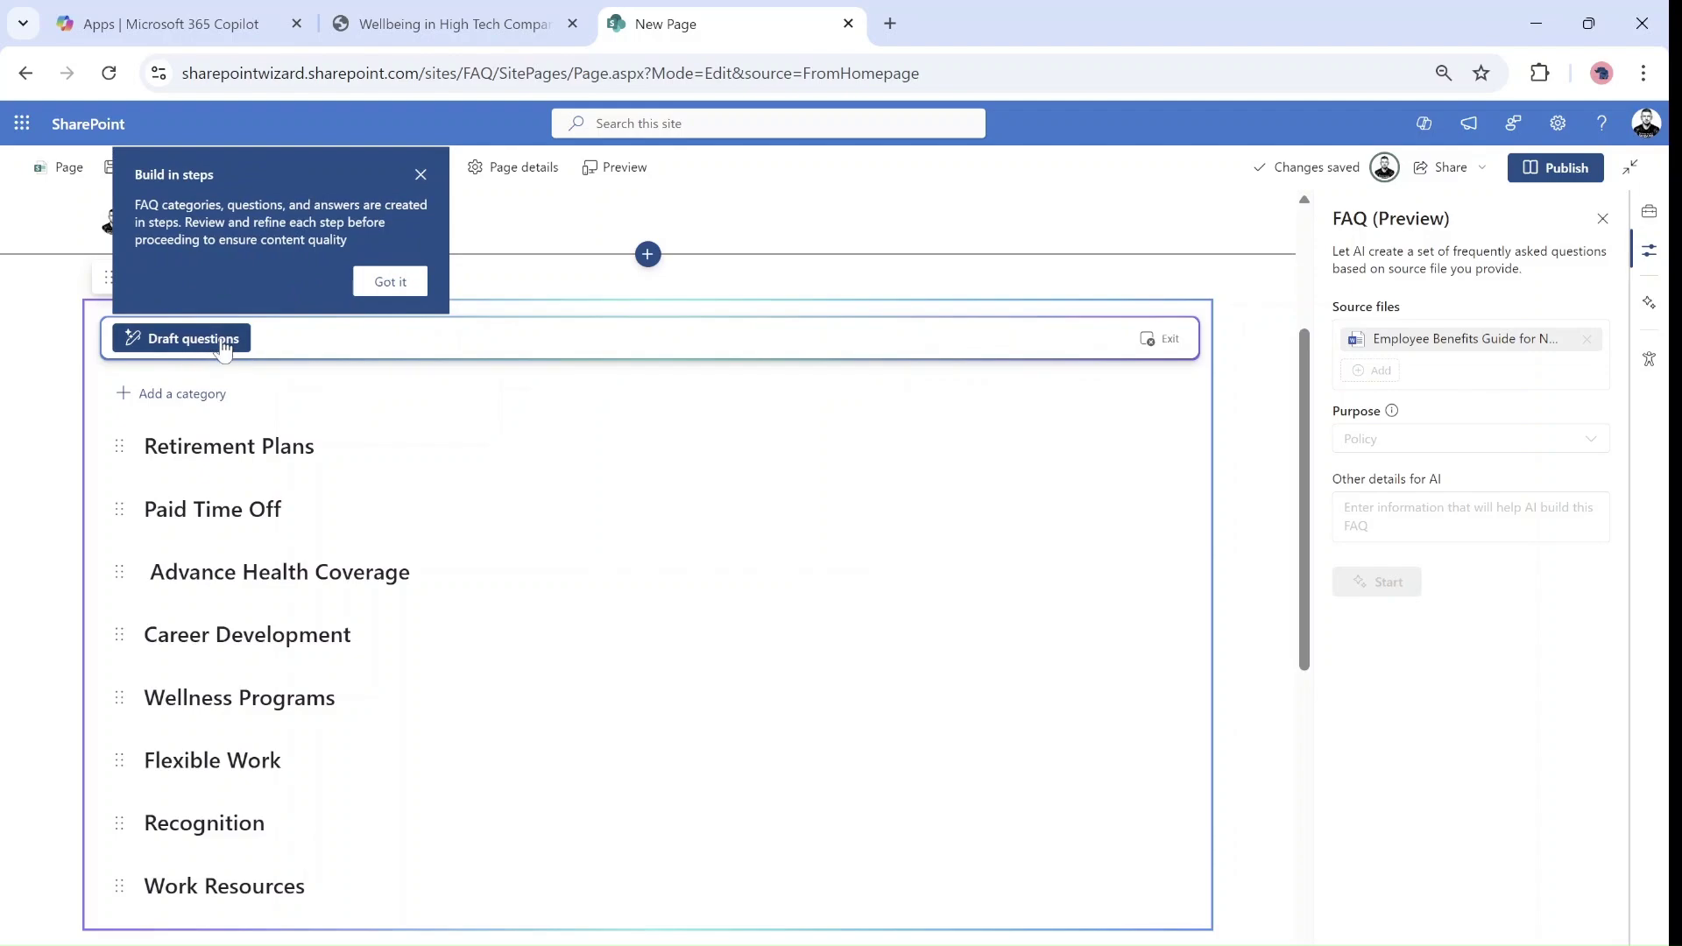
- Draft questions per category and move the 401(k) retirement plan question into Paid Time Off
{"action": "left_click", "coordinate": [213, 349]}
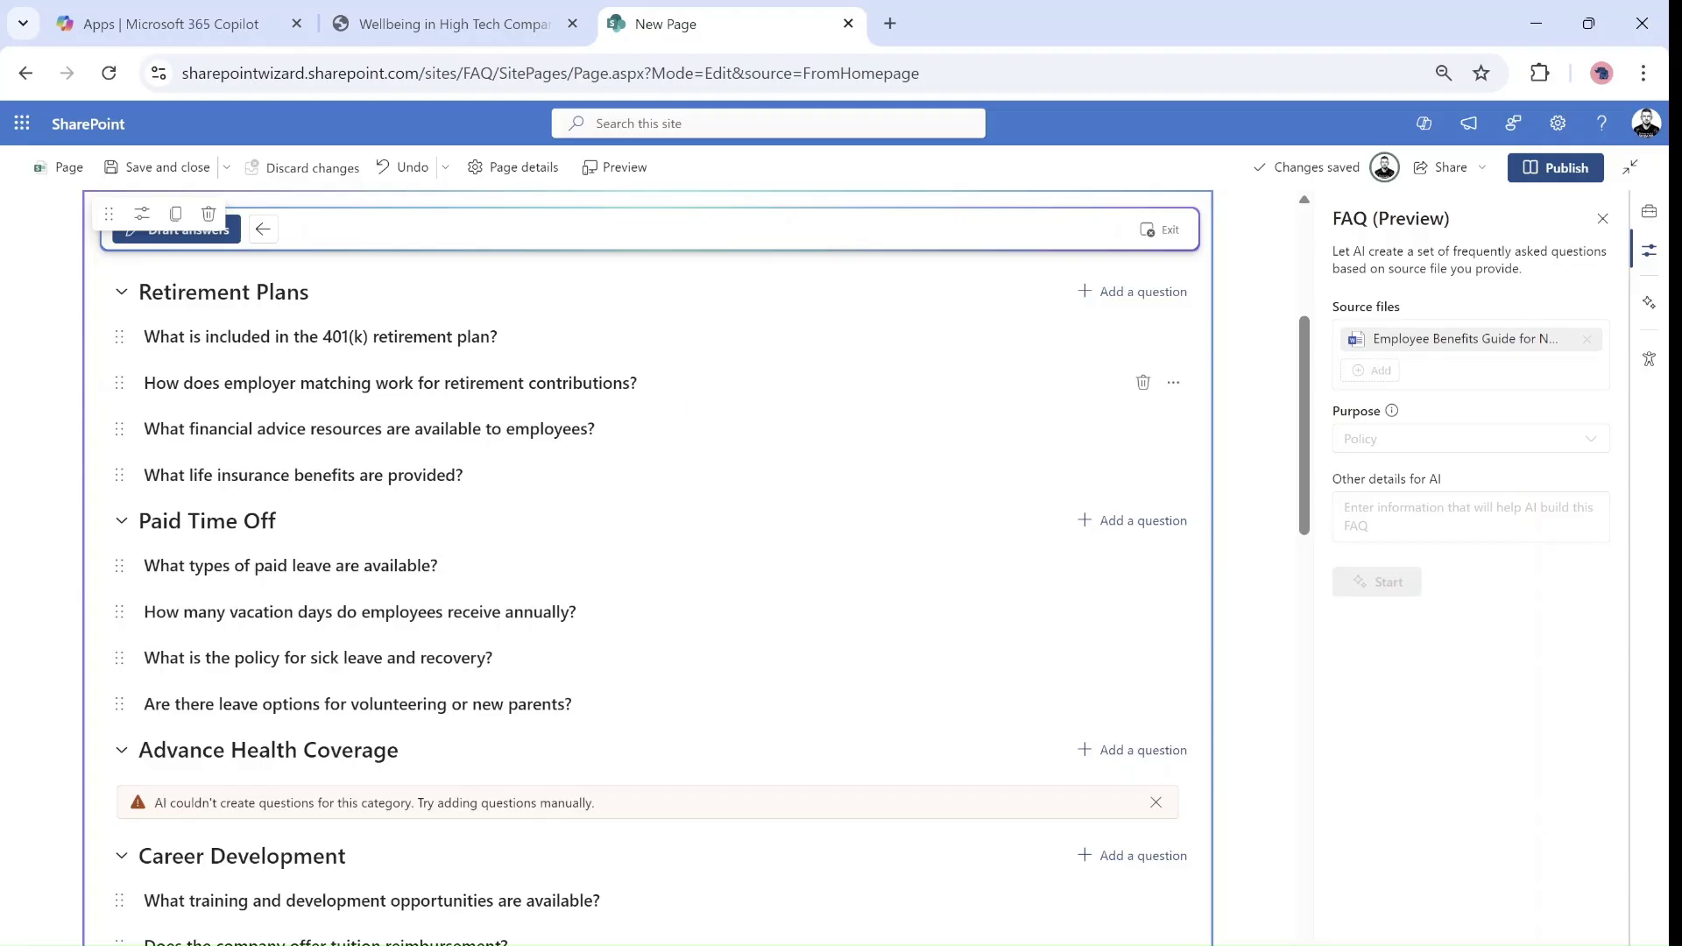
{"action": "left_click_drag", "start_coordinate": [120, 338], "coordinate": [123, 429]}
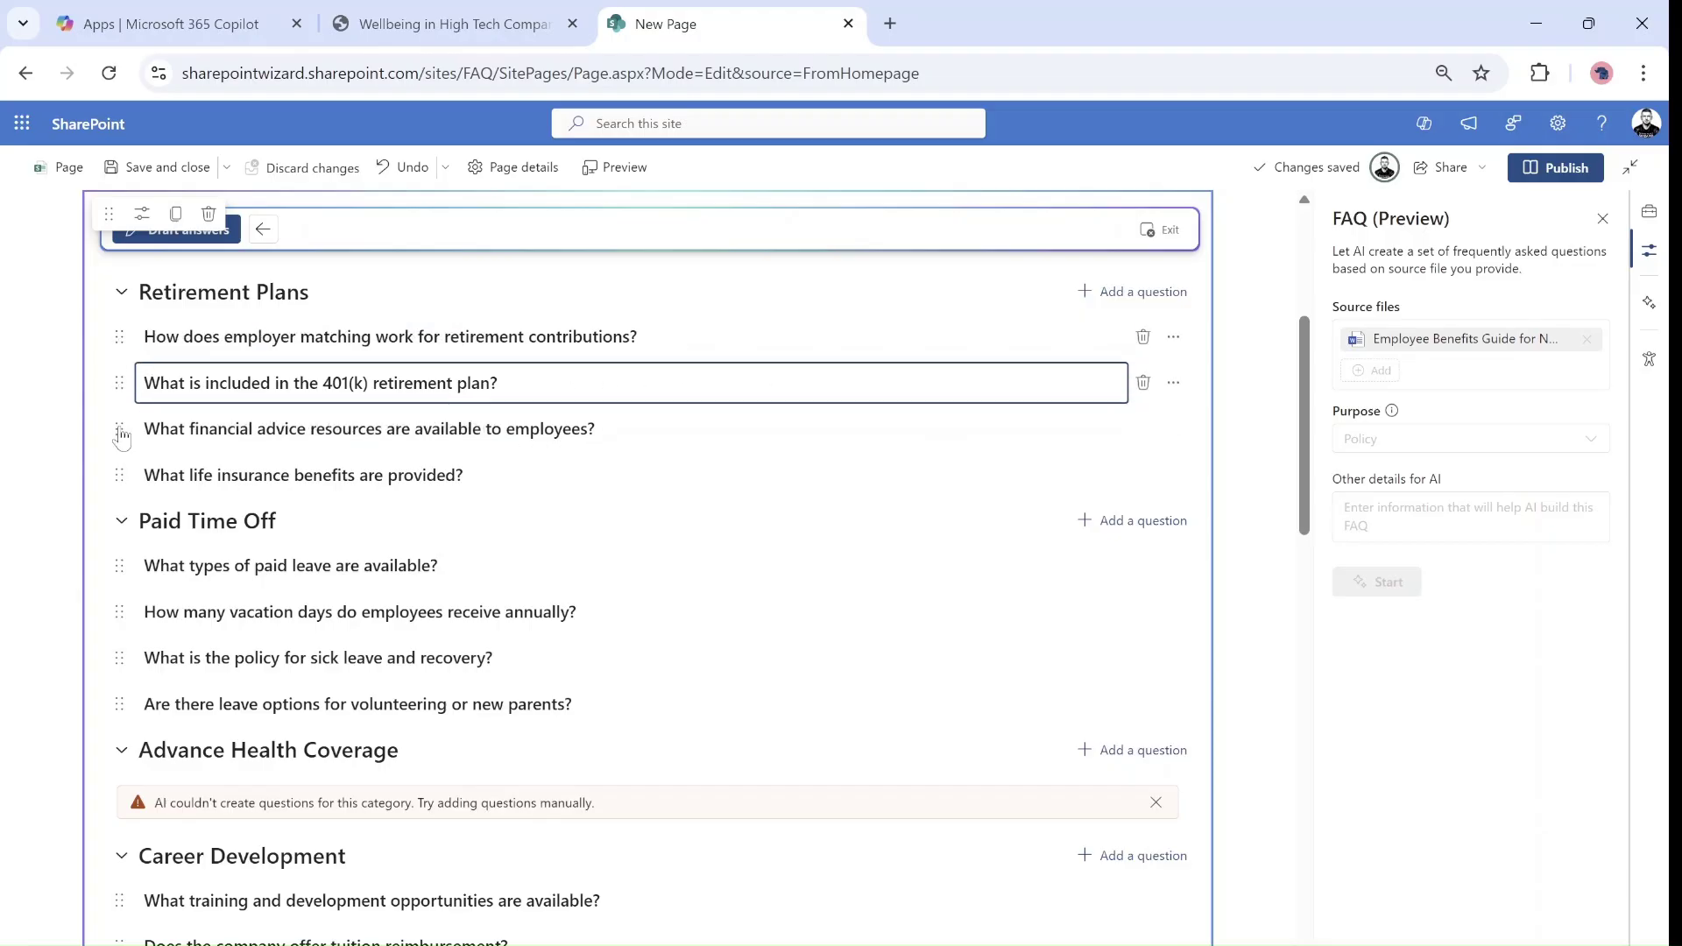
{"action": "left_click", "coordinate": [1174, 385]}
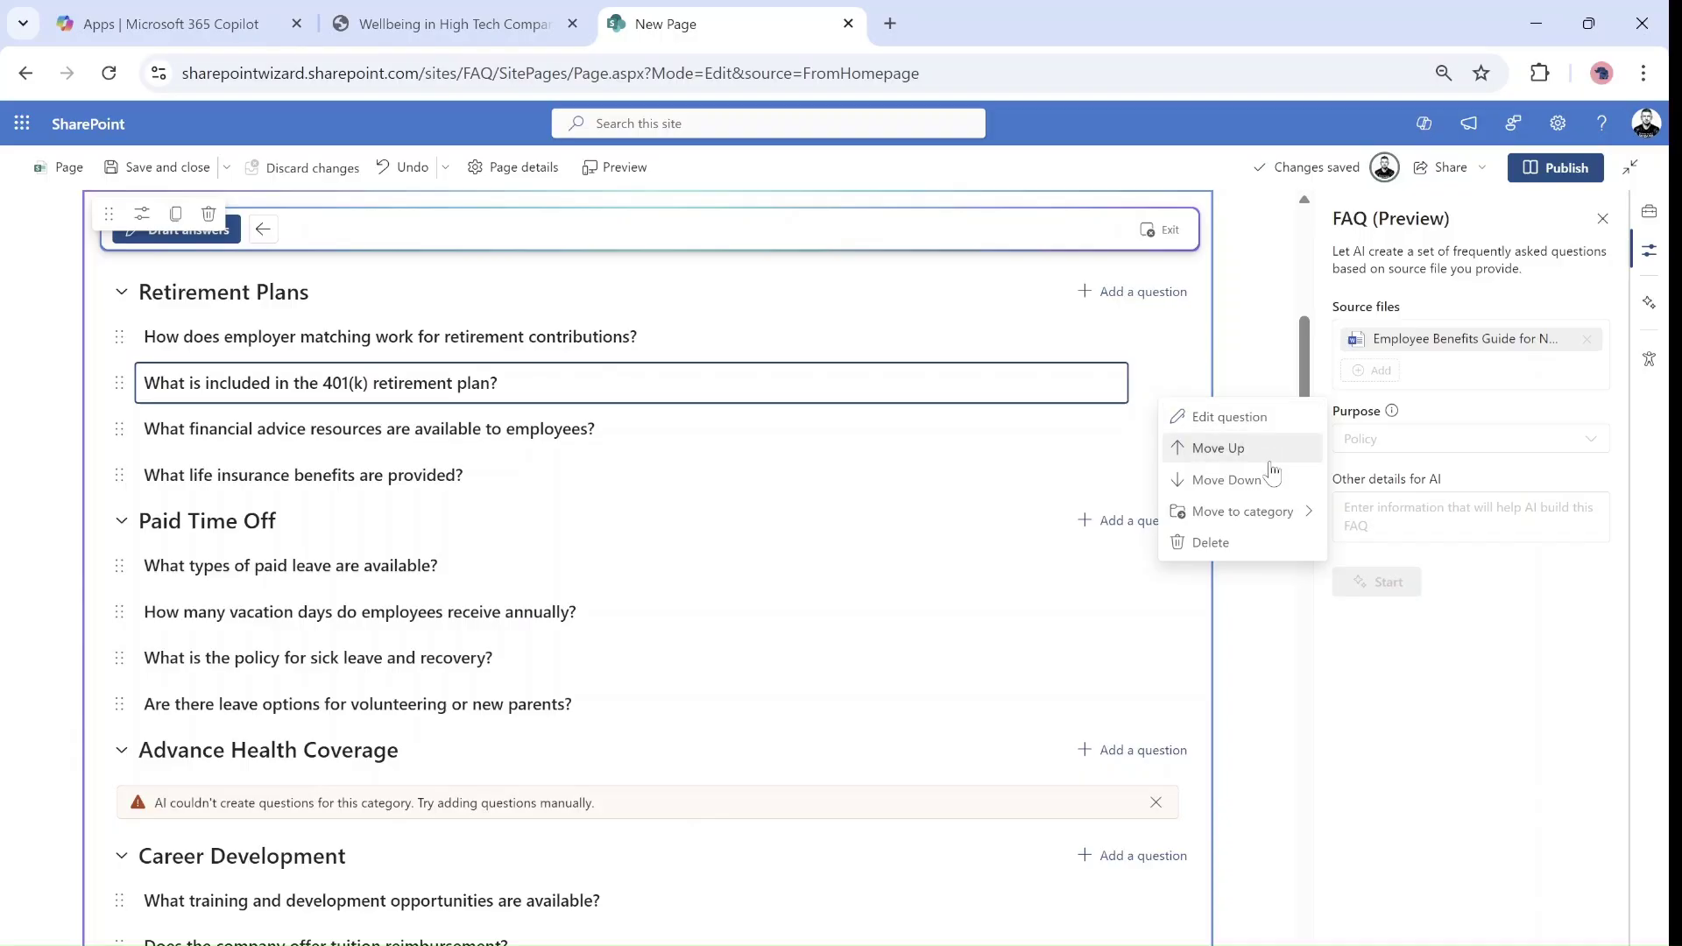
{"action": "mouse_move", "coordinate": [1301, 514]}
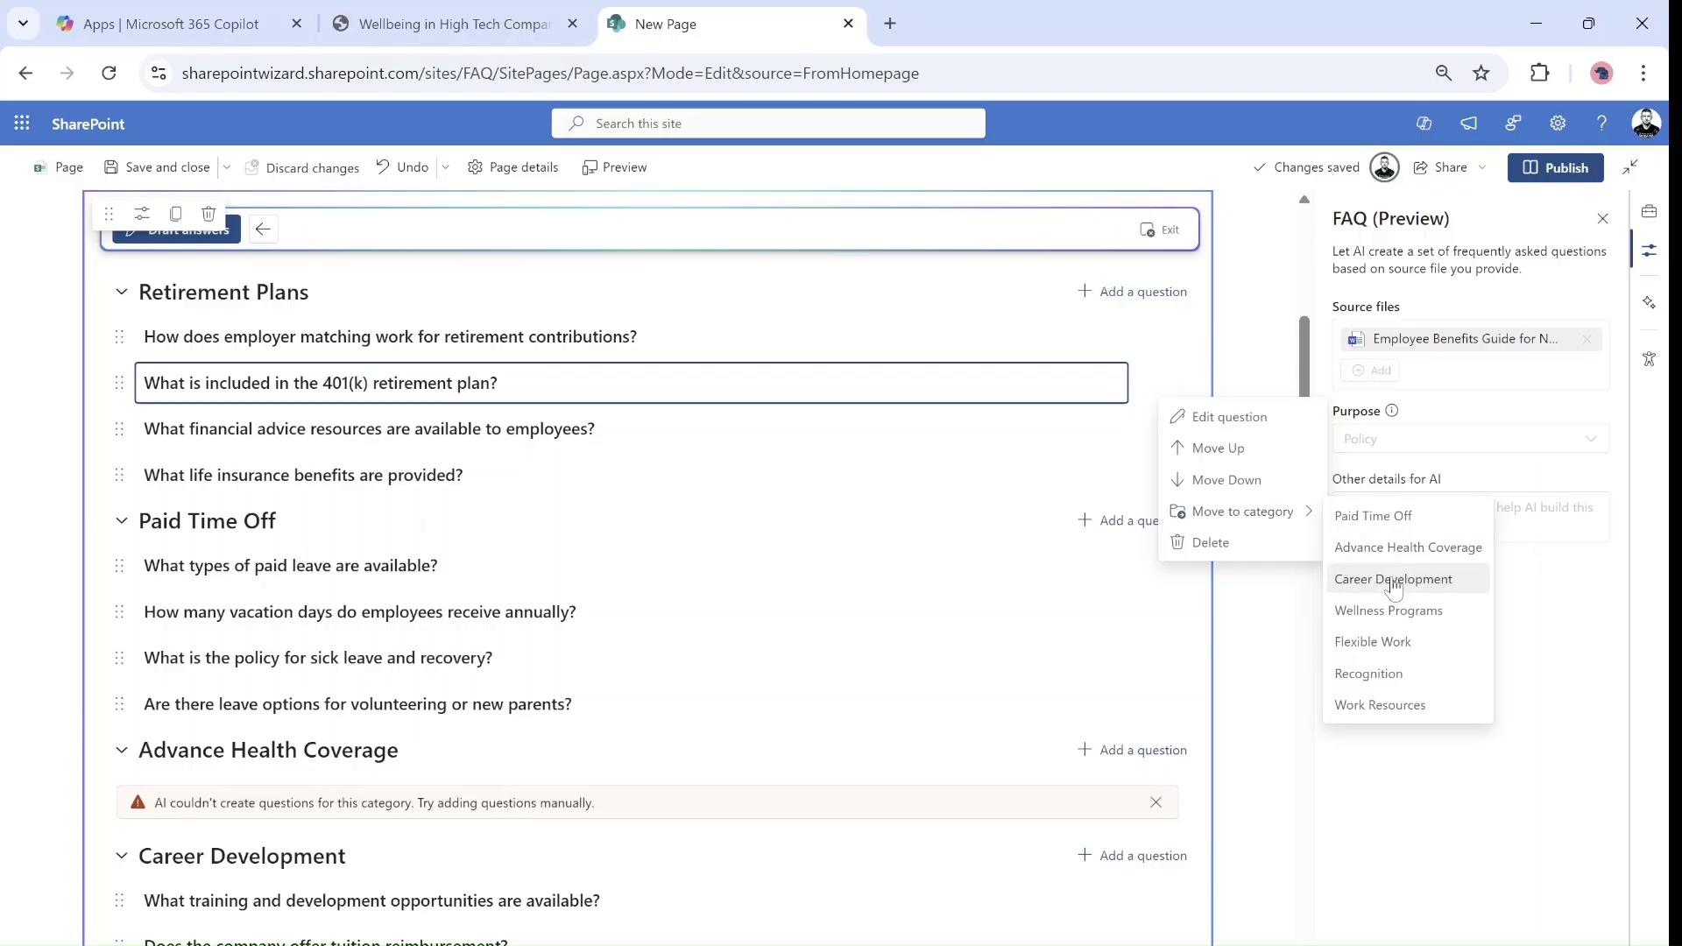
{"action": "left_click", "coordinate": [1400, 516]}
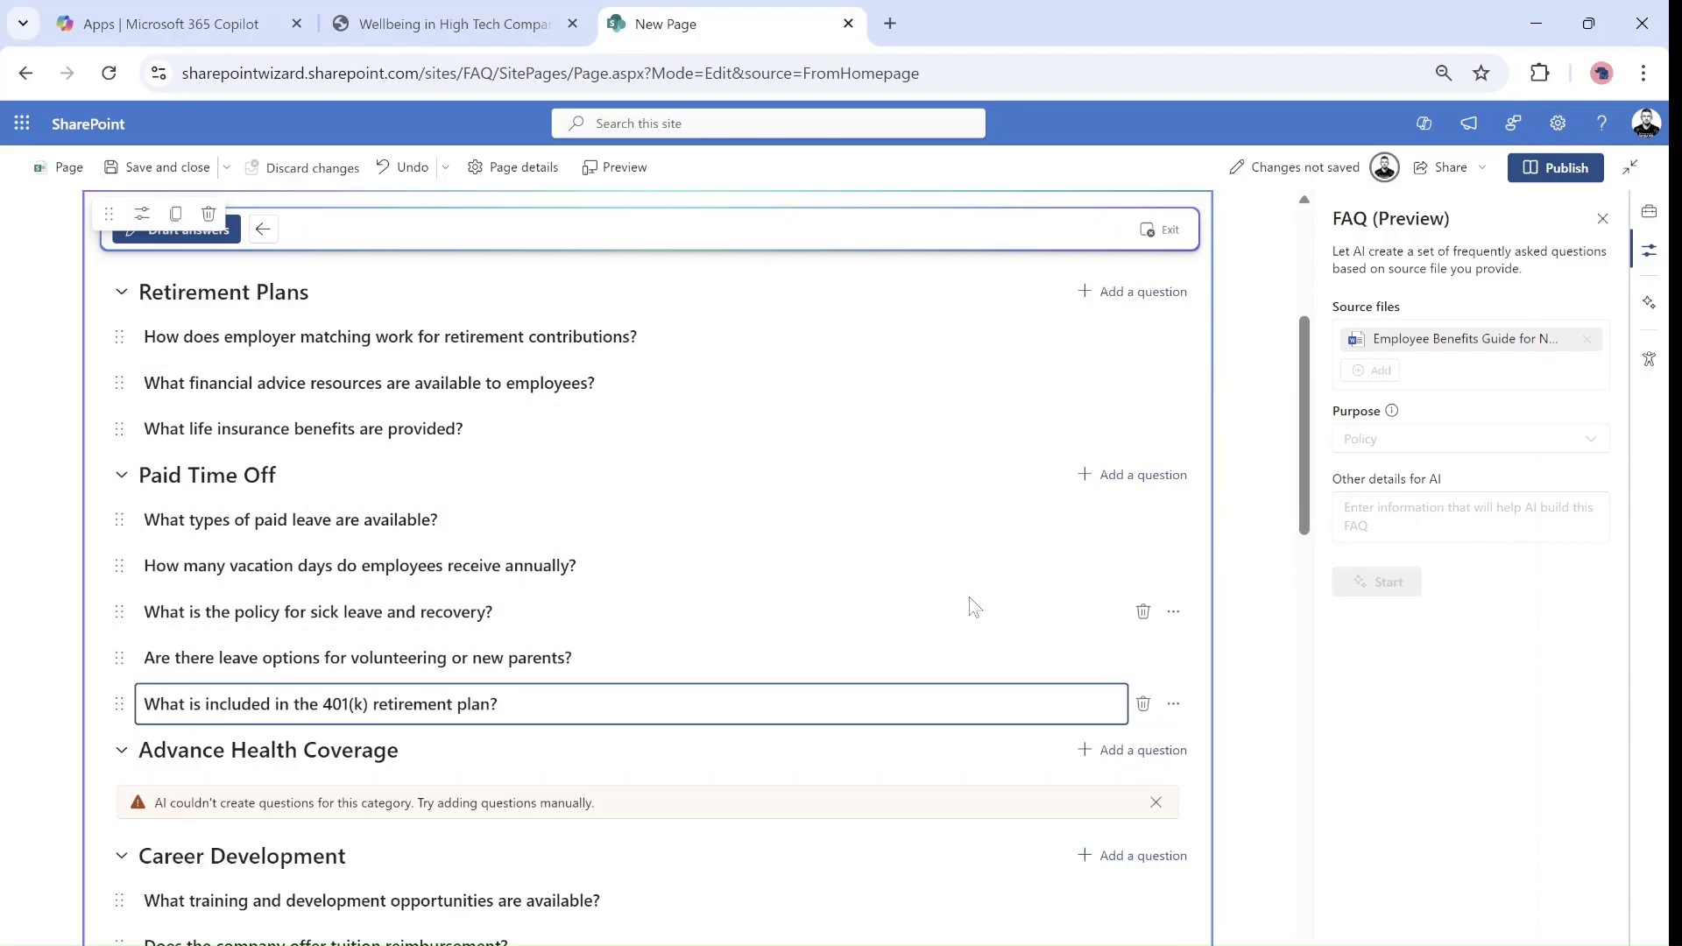
- Dismiss the Advance Health Coverage warning and add a 'For Help' question atop Retirement Plans
{"action": "left_click", "coordinate": [1156, 803]}
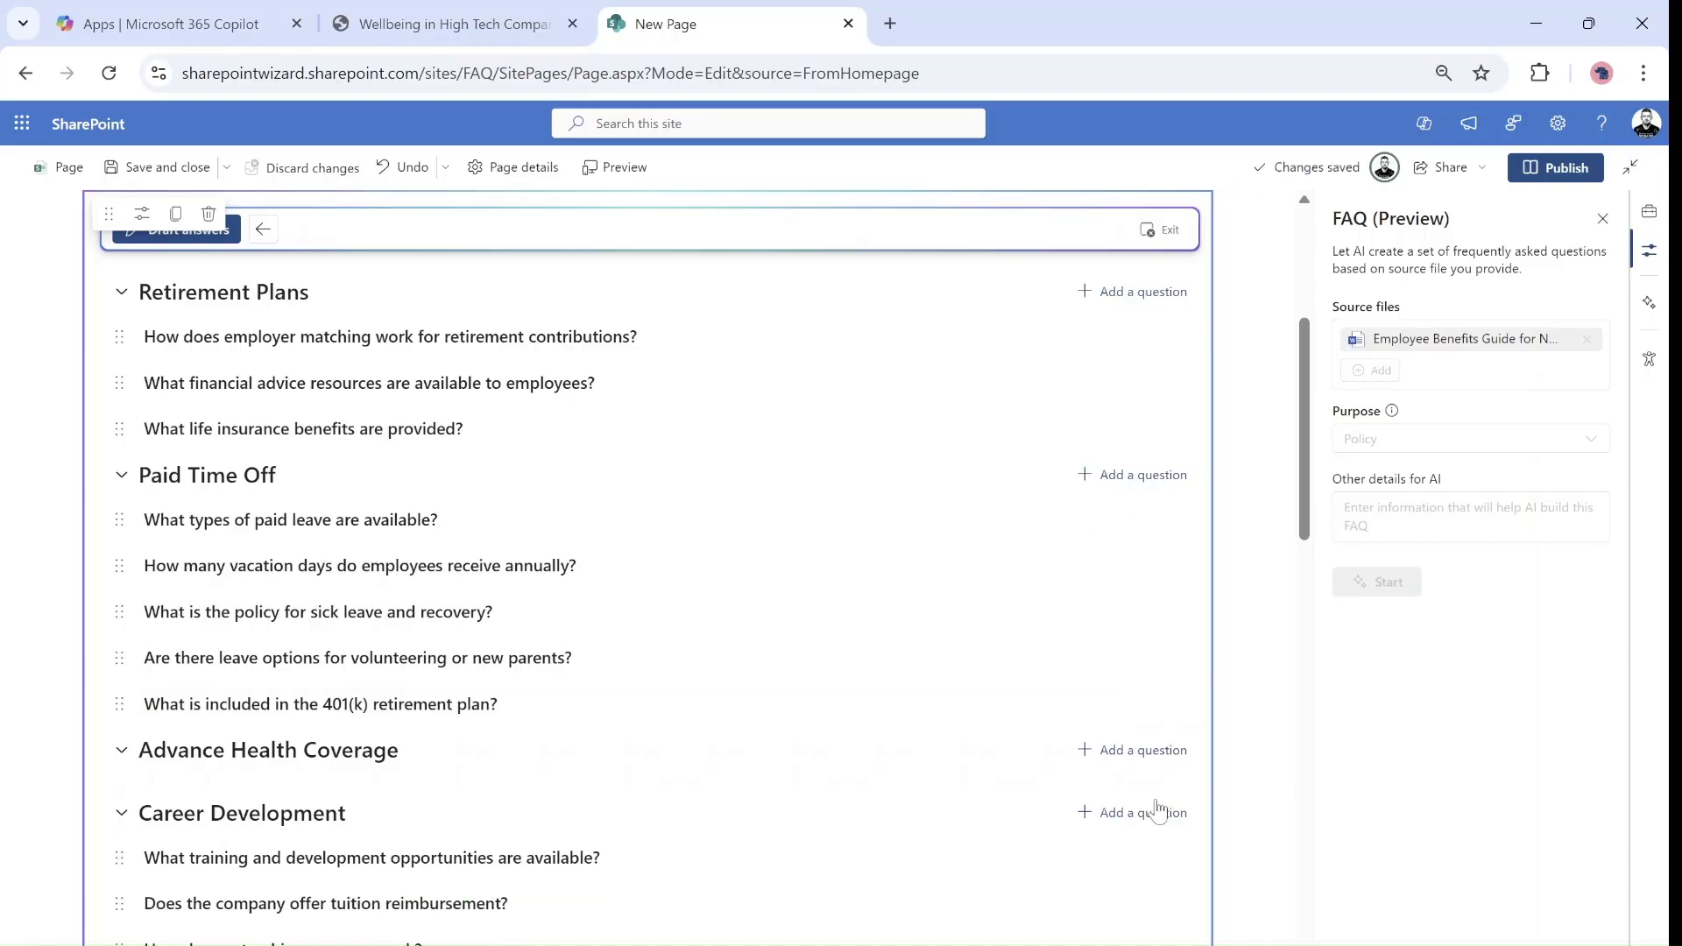
{"action": "left_click", "coordinate": [1153, 295]}
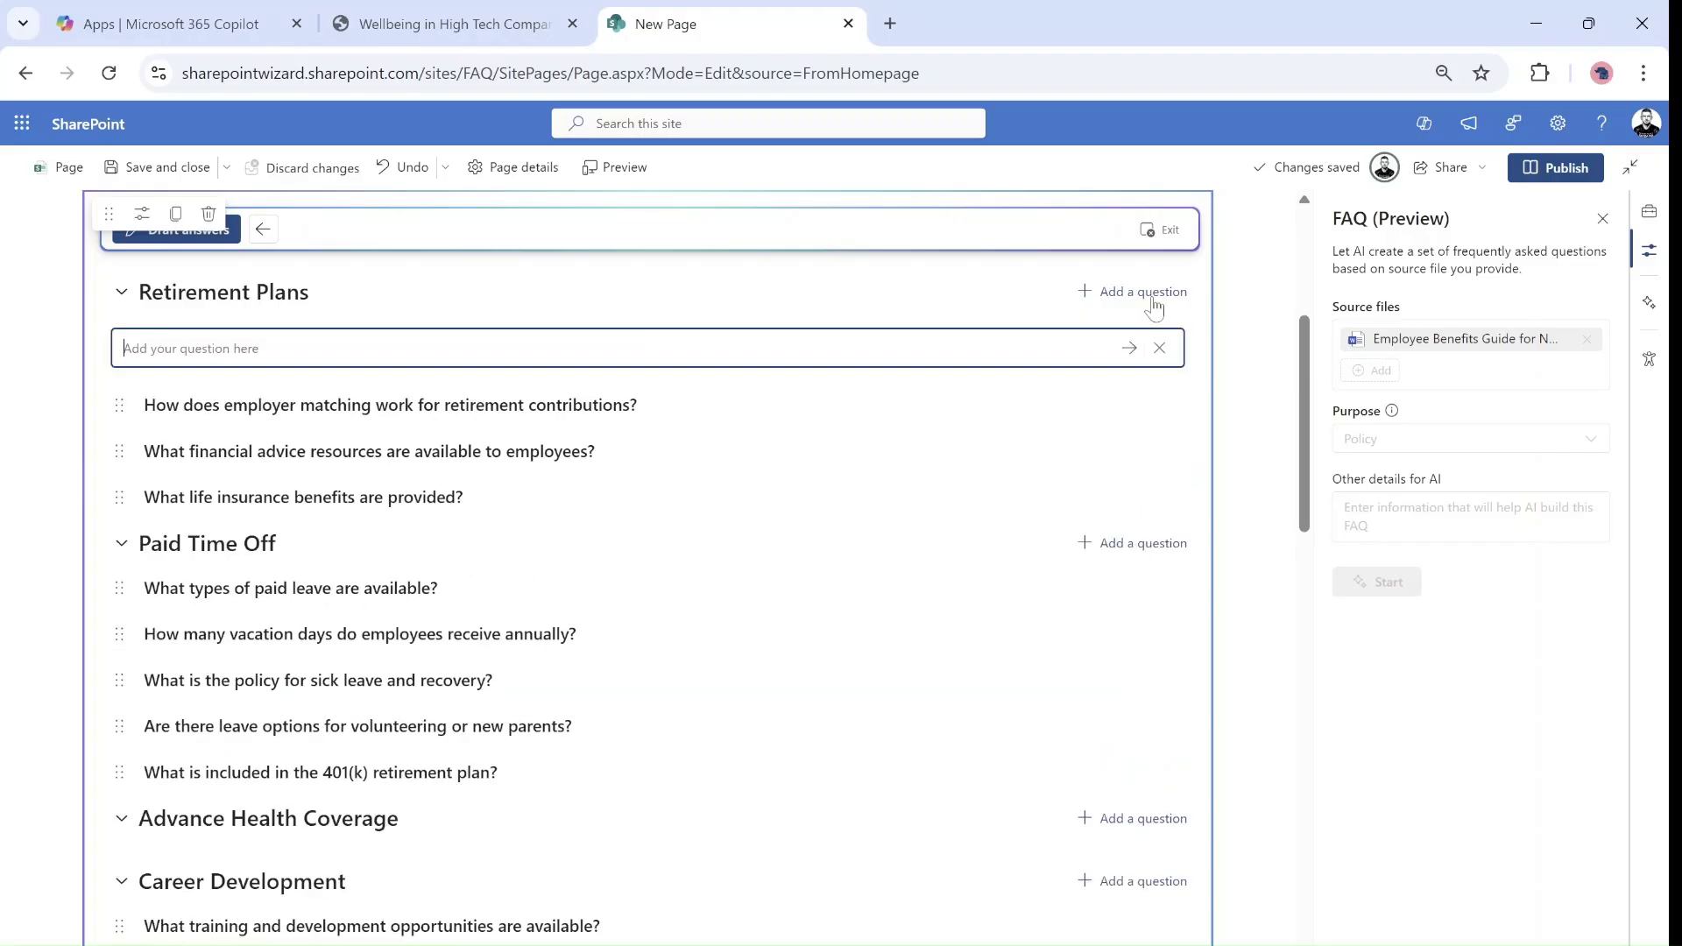
{"action": "type", "text": "For"}
{"action": "left_click", "coordinate": [1130, 348]}
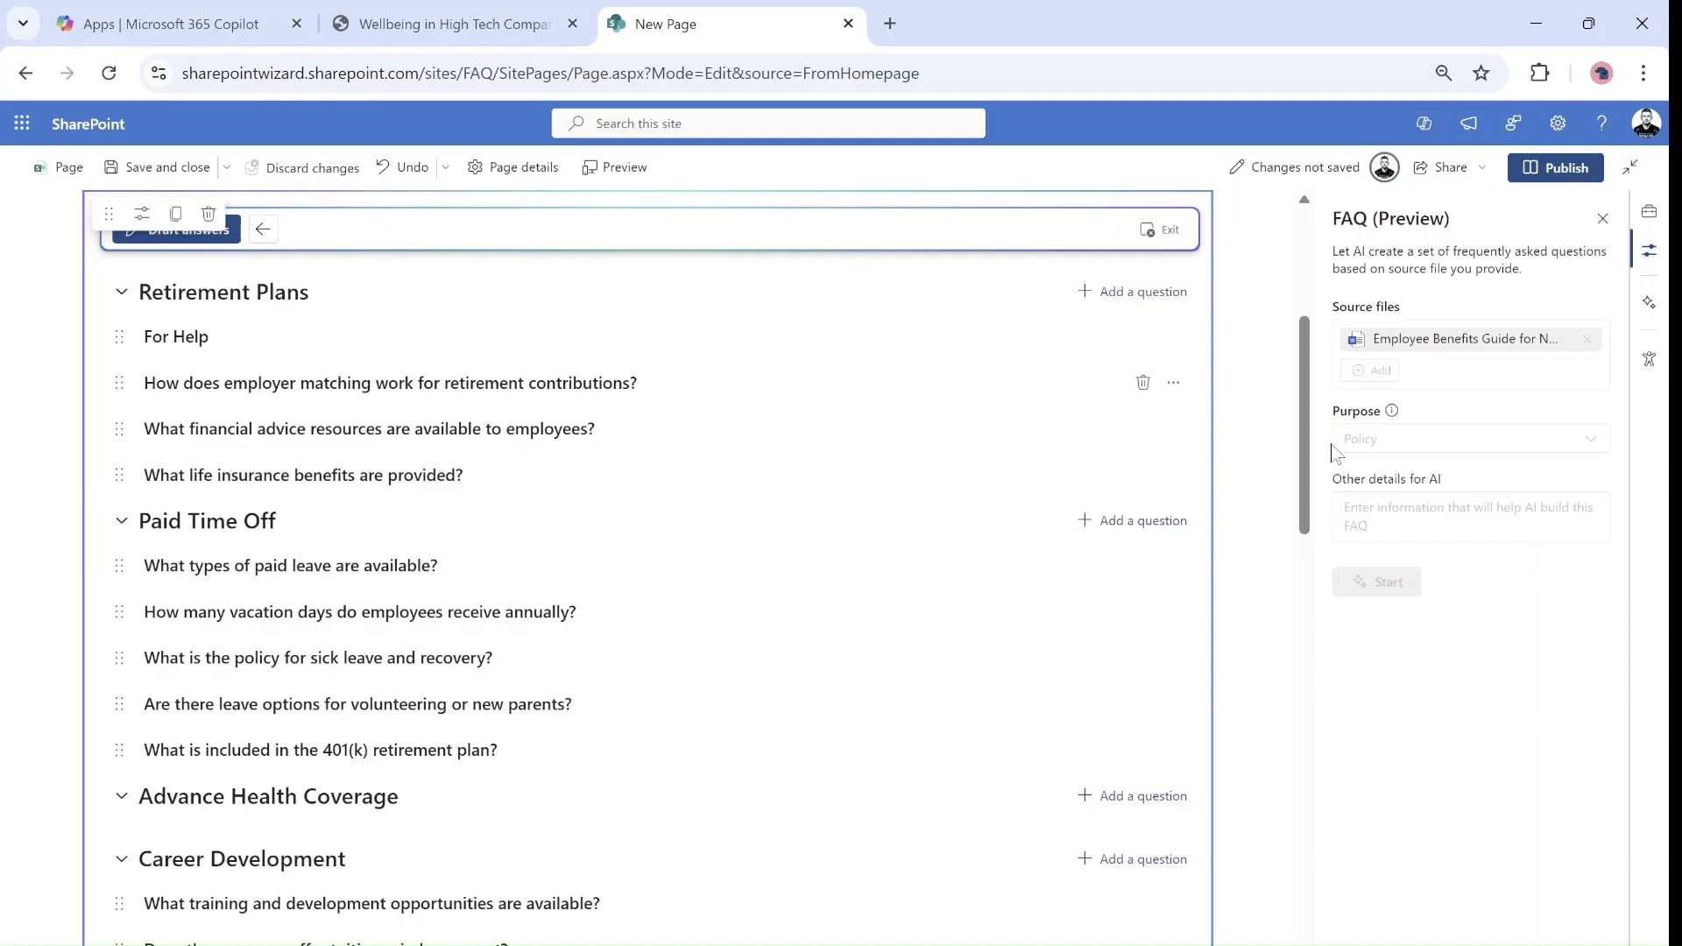
{"action": "scroll", "coordinate": [1305, 473], "scroll_direction": "up", "scroll_amount": 1}
{"action": "scroll", "coordinate": [1304, 473], "scroll_direction": "up", "scroll_amount": 3}
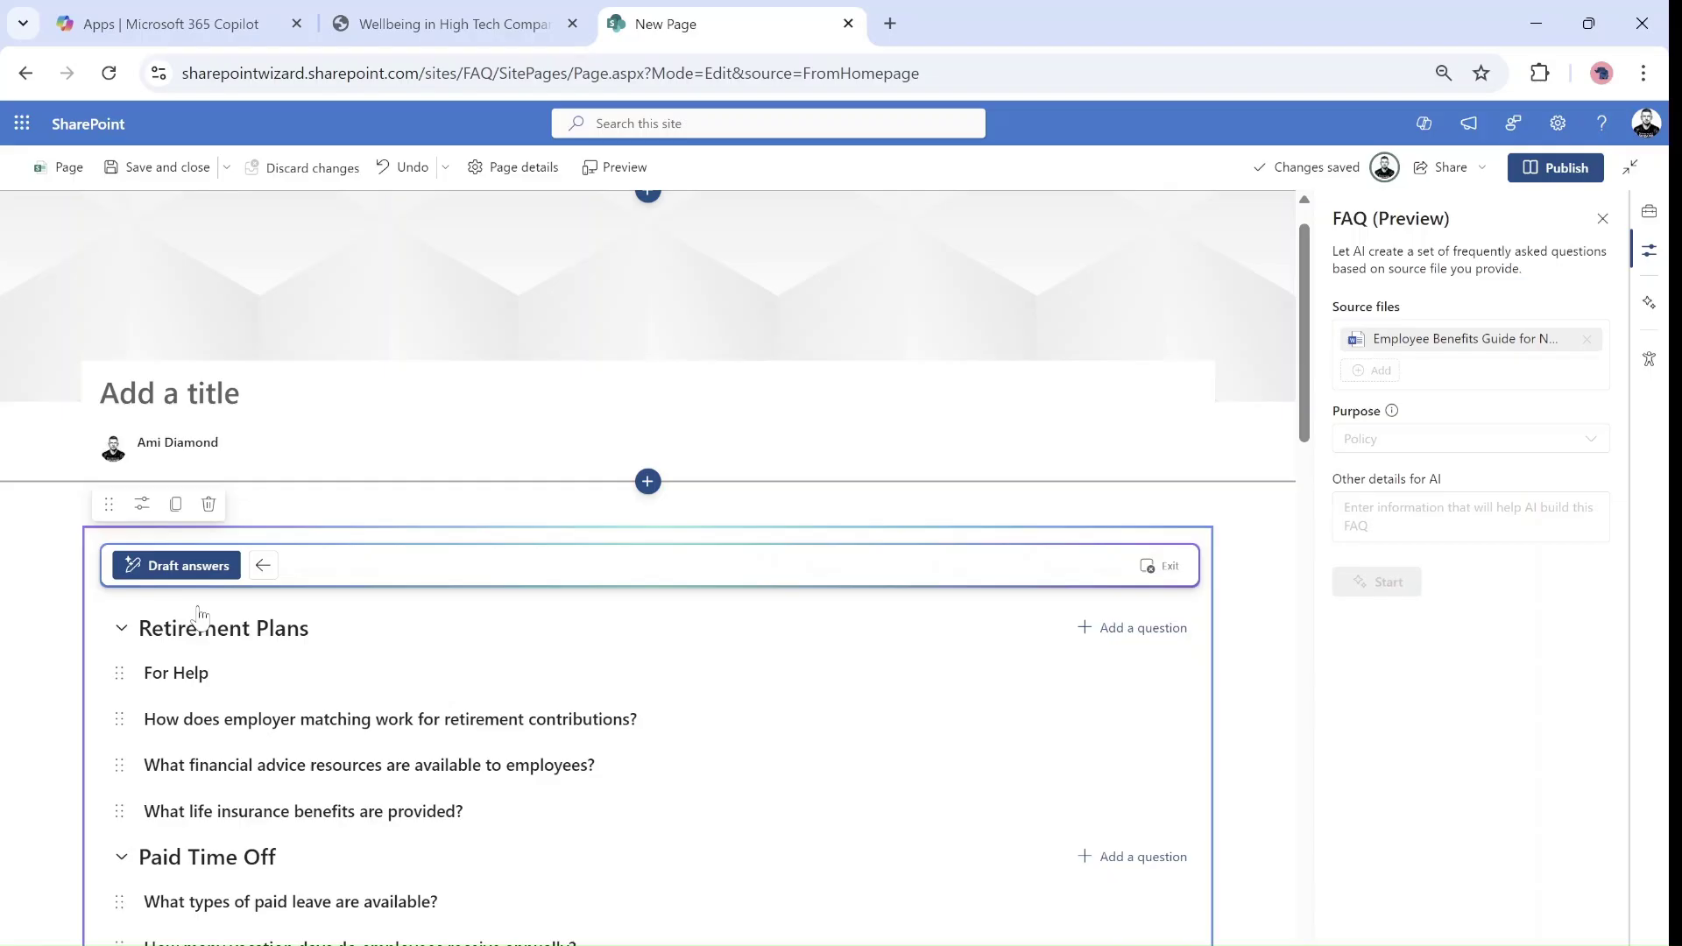
- Generate AI-drafted answers for every FAQ question from the benefits guide
{"action": "left_click", "coordinate": [180, 566]}
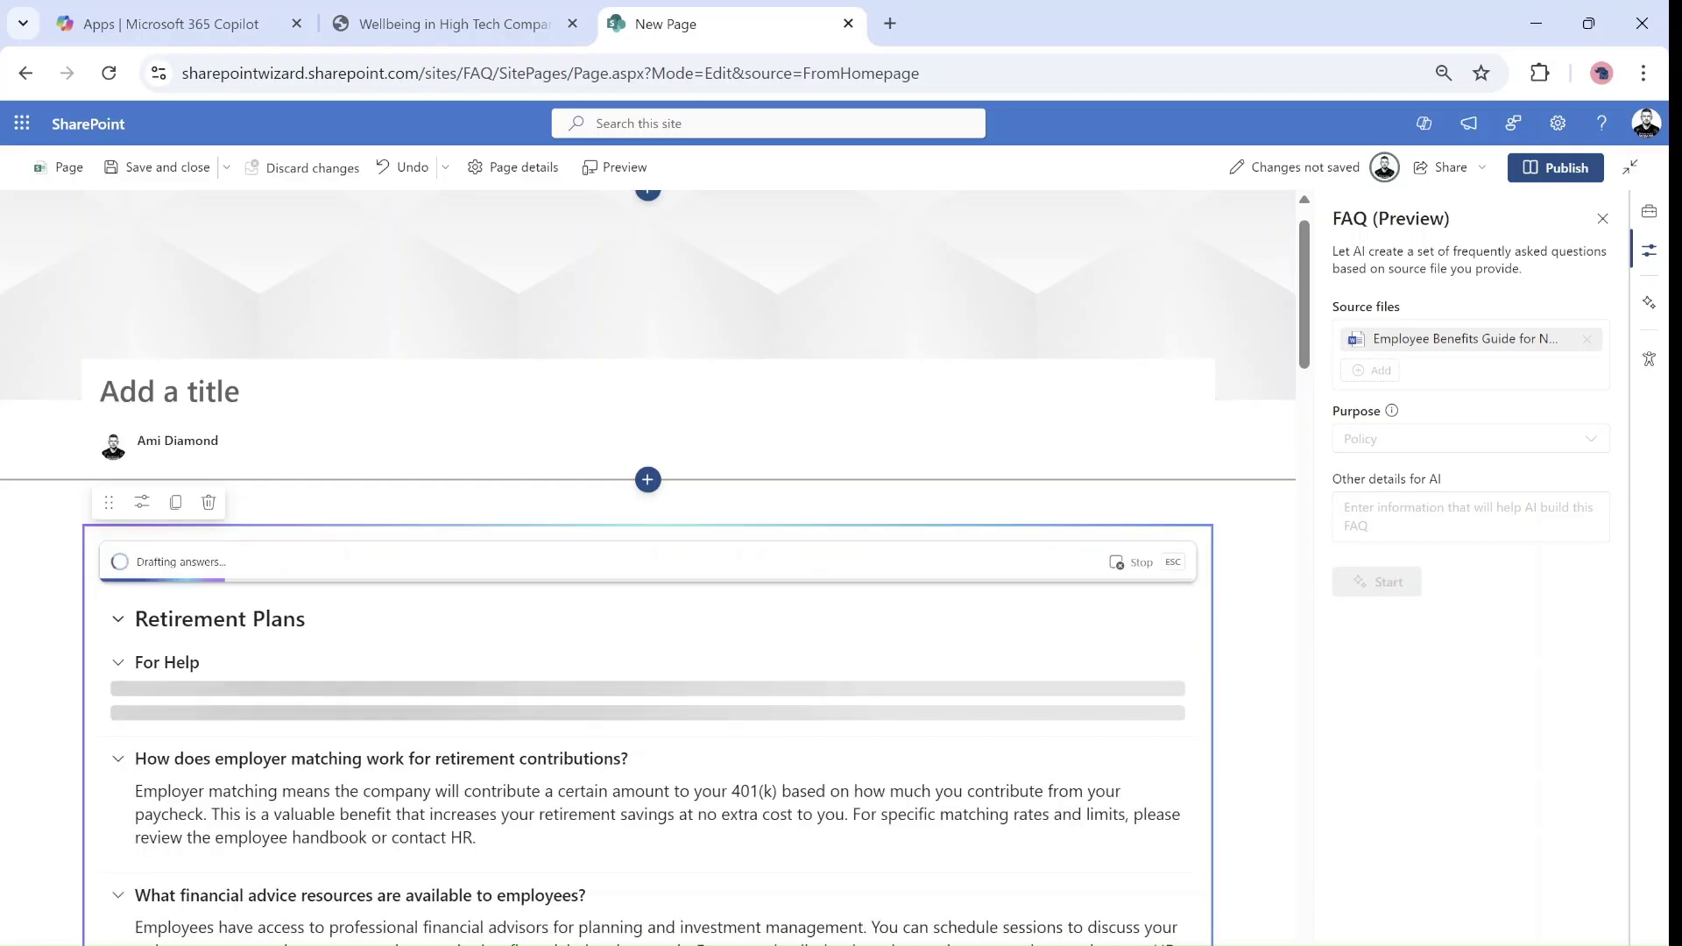
{"action": "left_click_drag", "start_coordinate": [1306, 263], "coordinate": [1321, 326]}
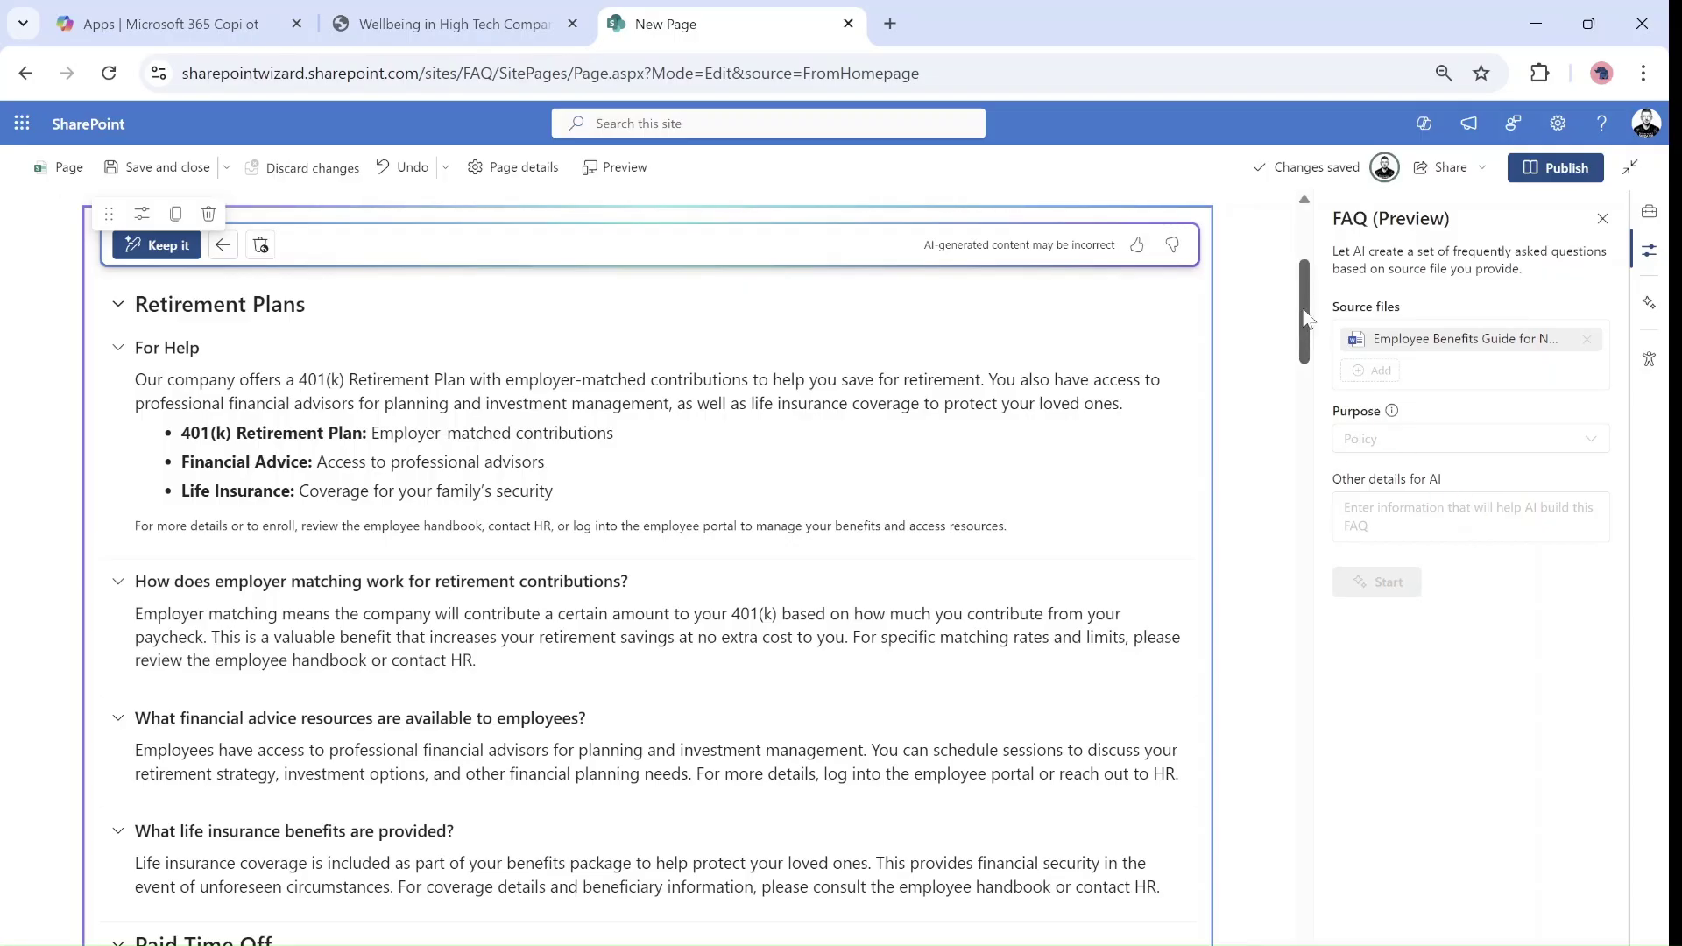
{"action": "left_click_drag", "start_coordinate": [1305, 315], "coordinate": [1273, 201]}
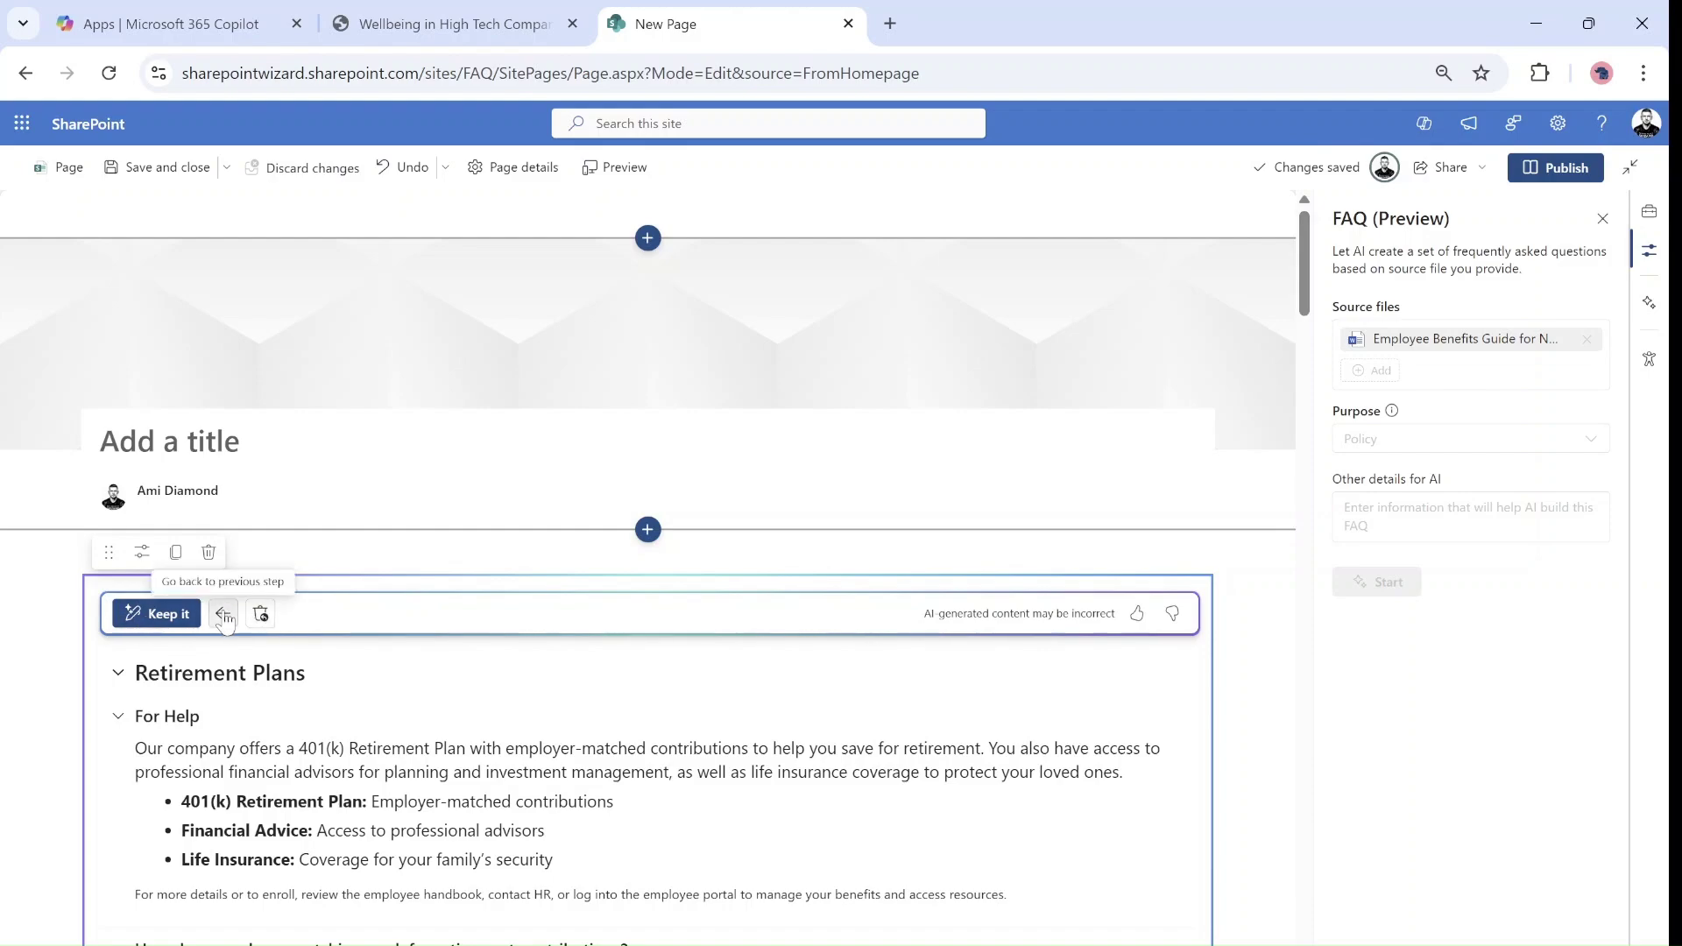
- Keep the AI-drafted answers and touch up the For Help answer under Retirement Plans
{"action": "left_click", "coordinate": [154, 616]}
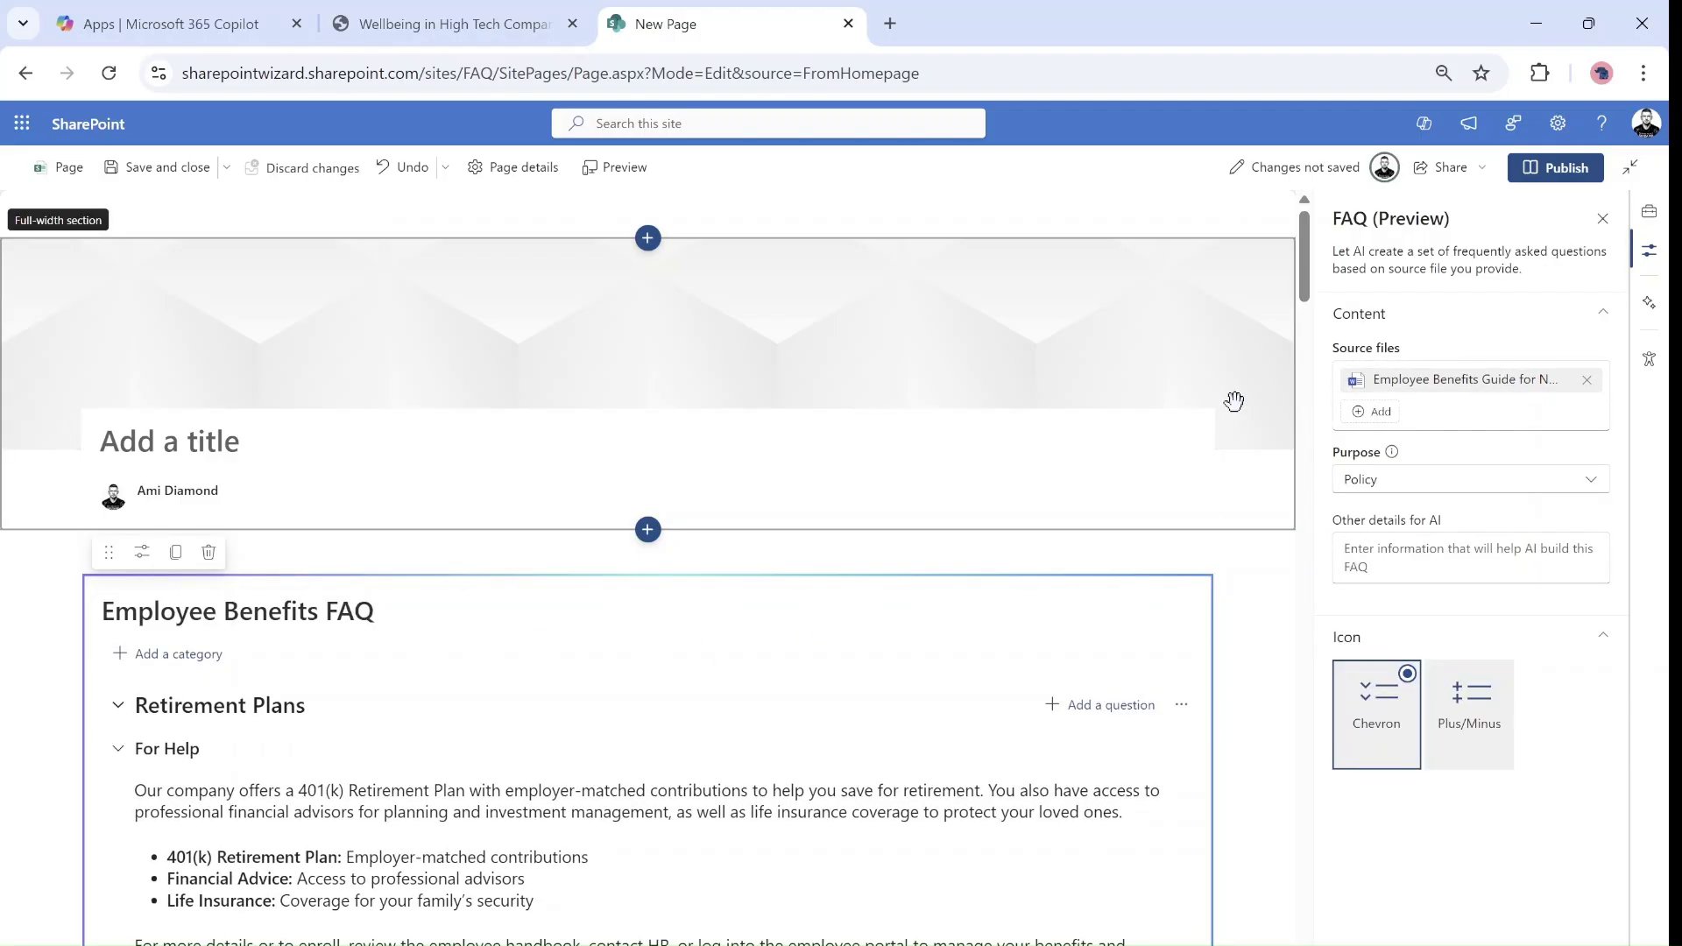
{"action": "scroll", "coordinate": [1303, 257], "scroll_direction": "down", "scroll_amount": 4}
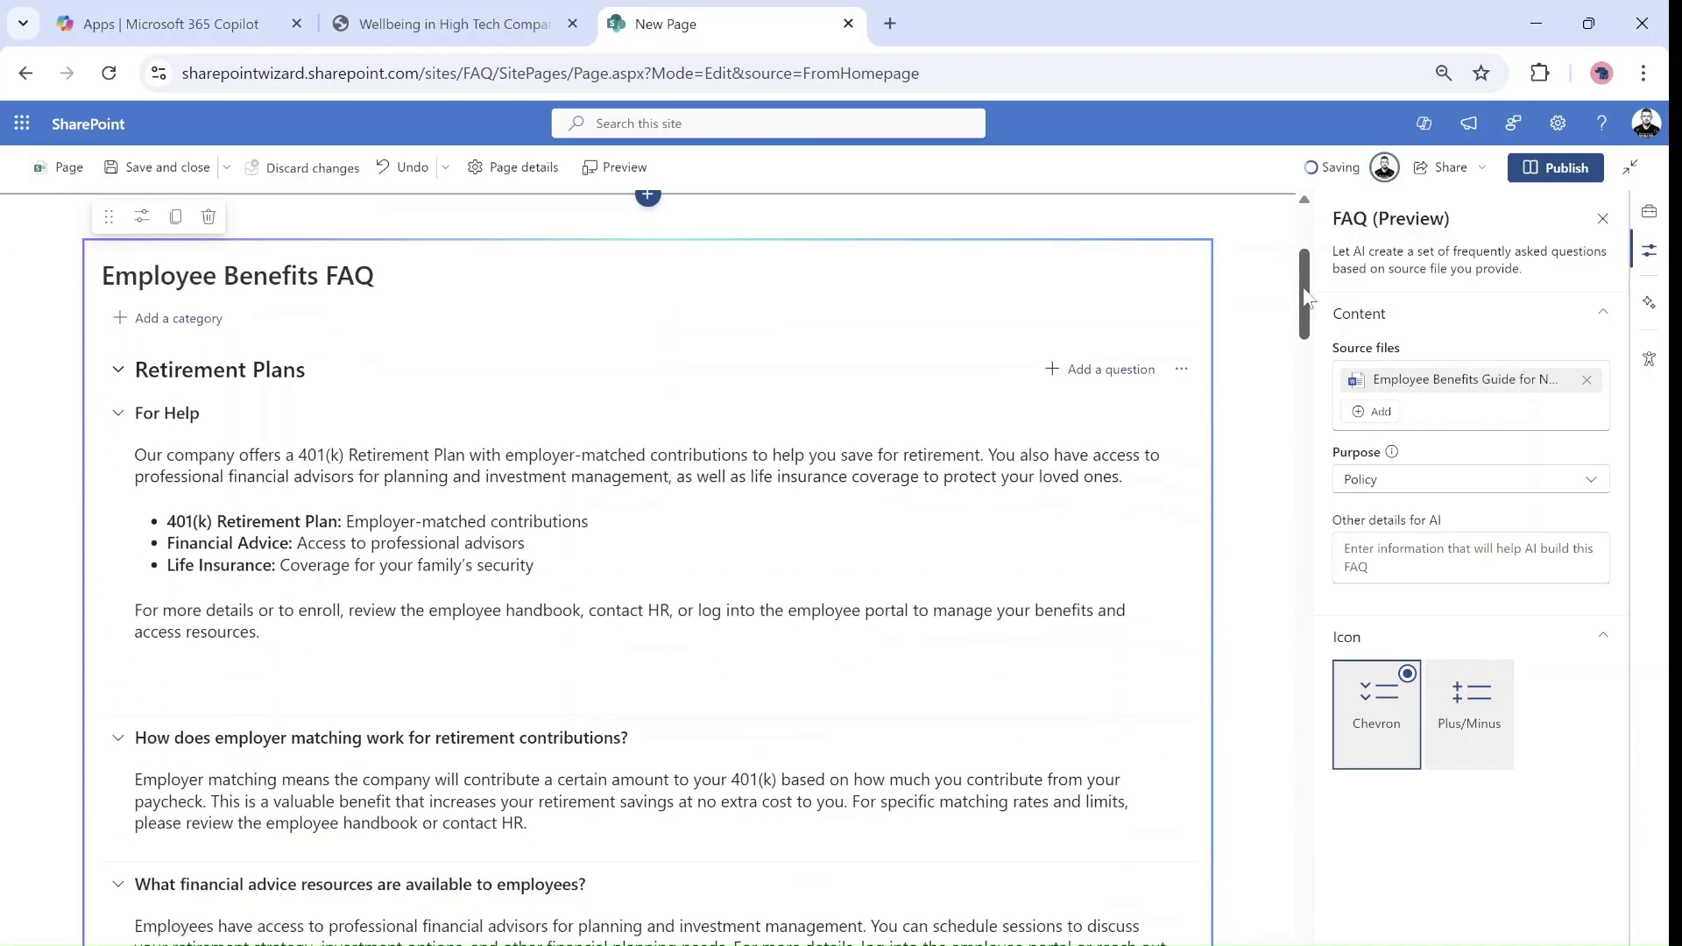
{"action": "left_click", "coordinate": [304, 455]}
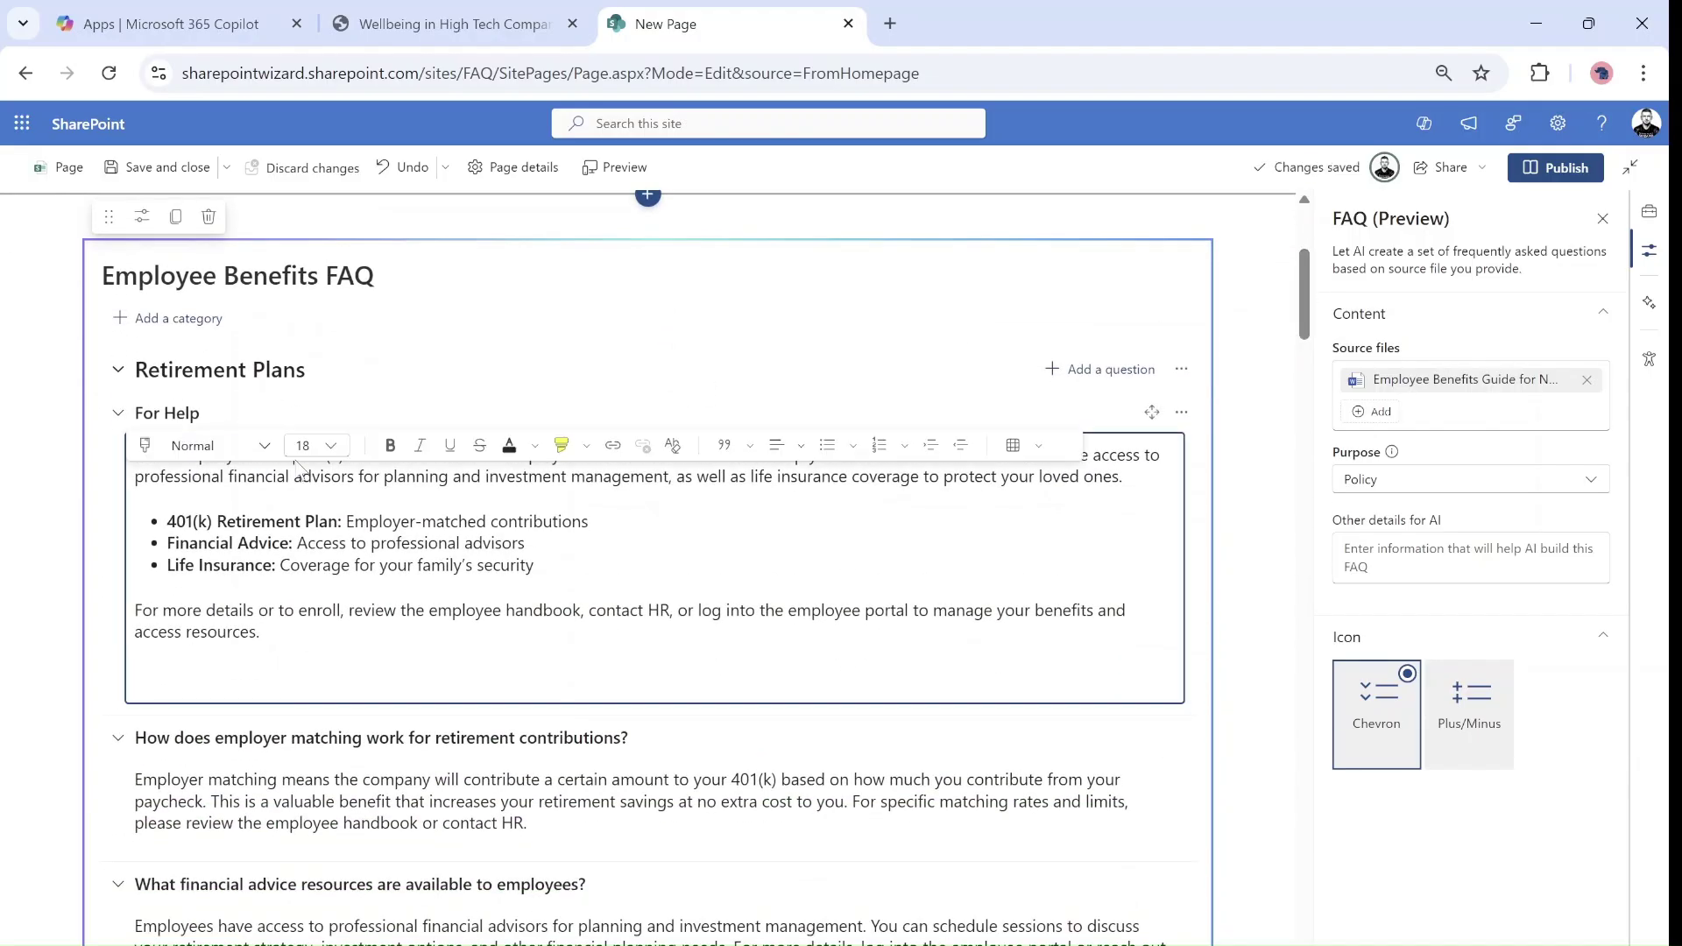
{"action": "type", "text": "ss"}
{"action": "key", "text": "BackSpace"}
{"action": "key", "text": "BackSpace"}
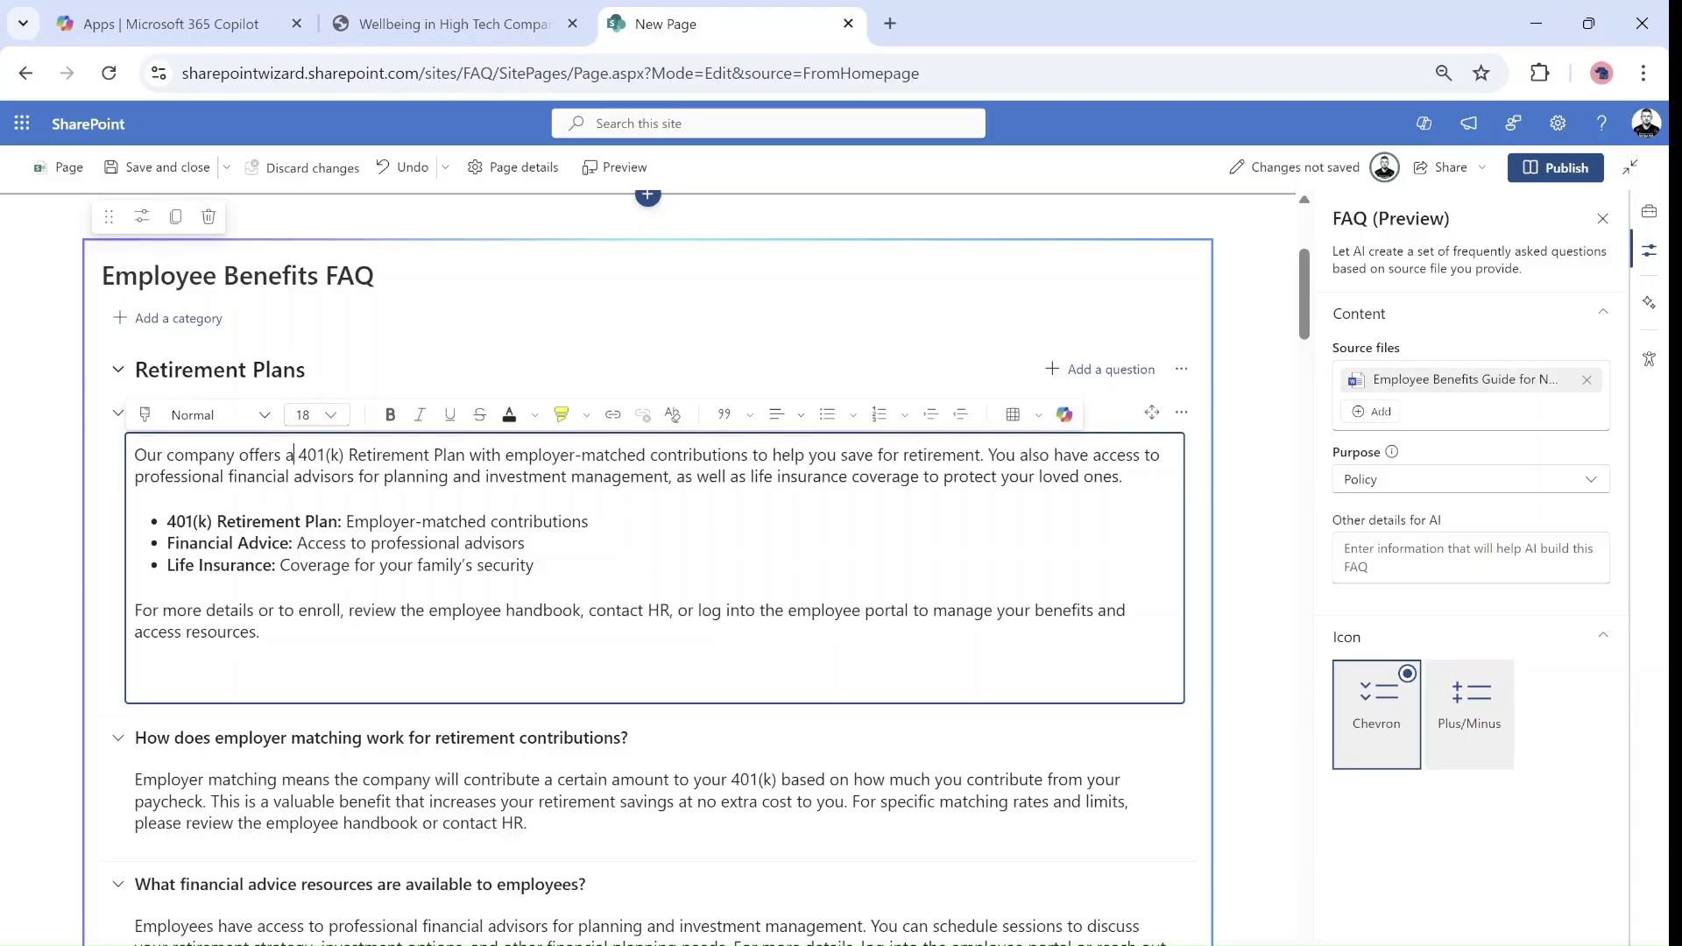
{"action": "left_click", "coordinate": [193, 375]}
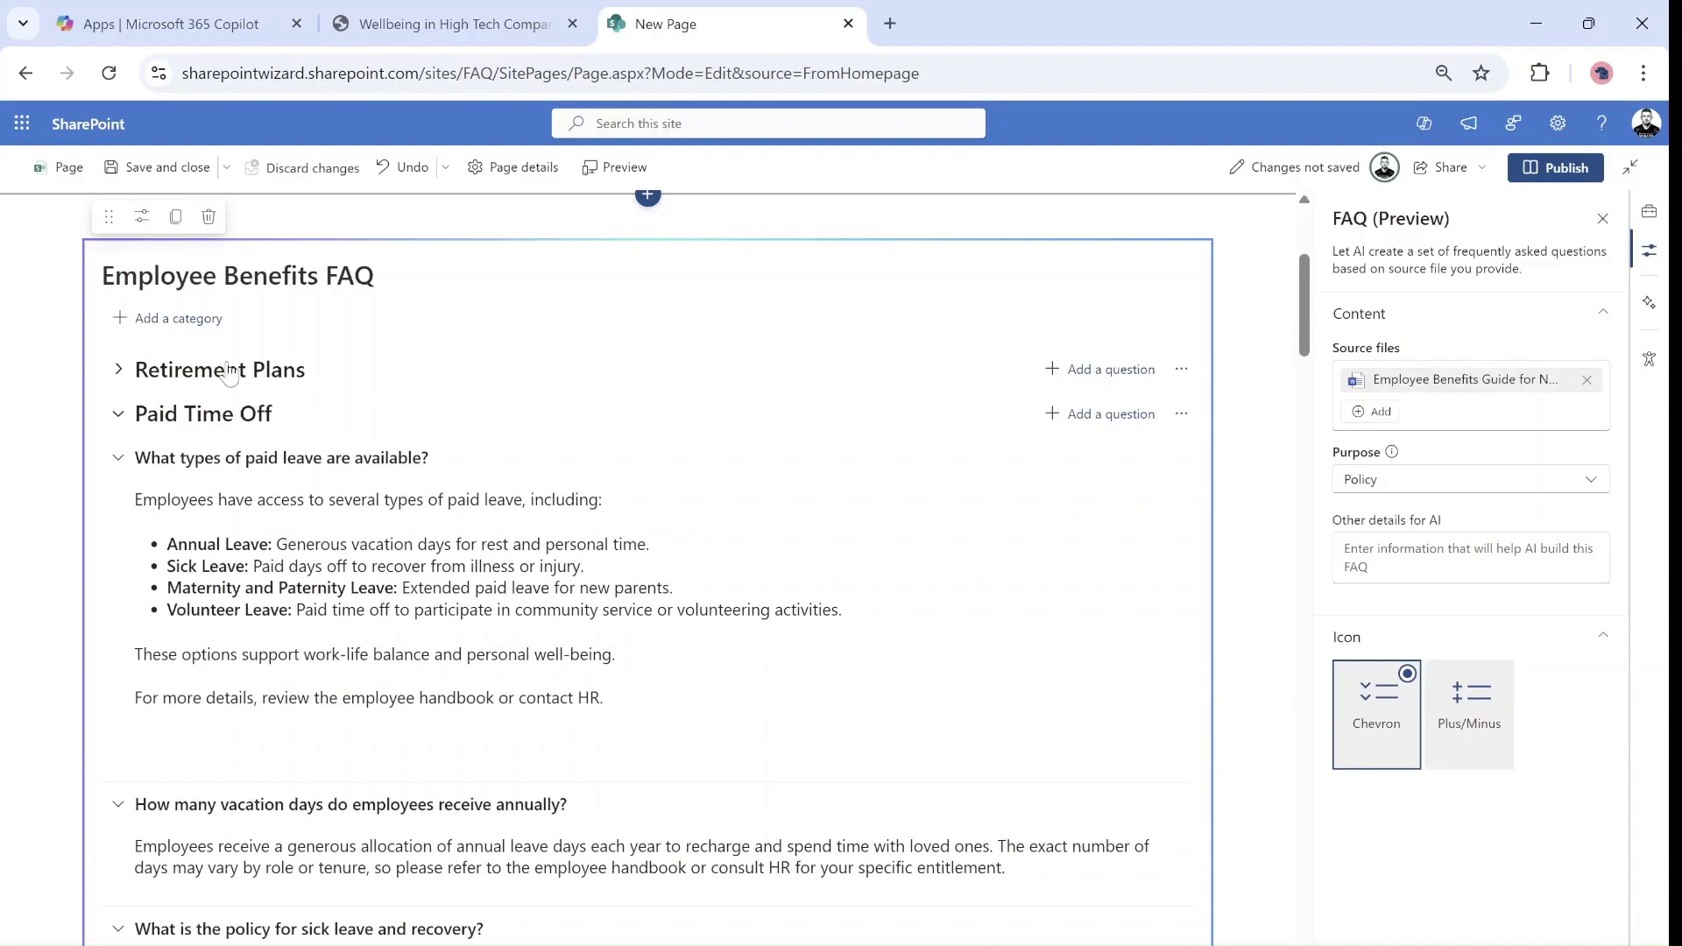
{"action": "left_click", "coordinate": [119, 370]}
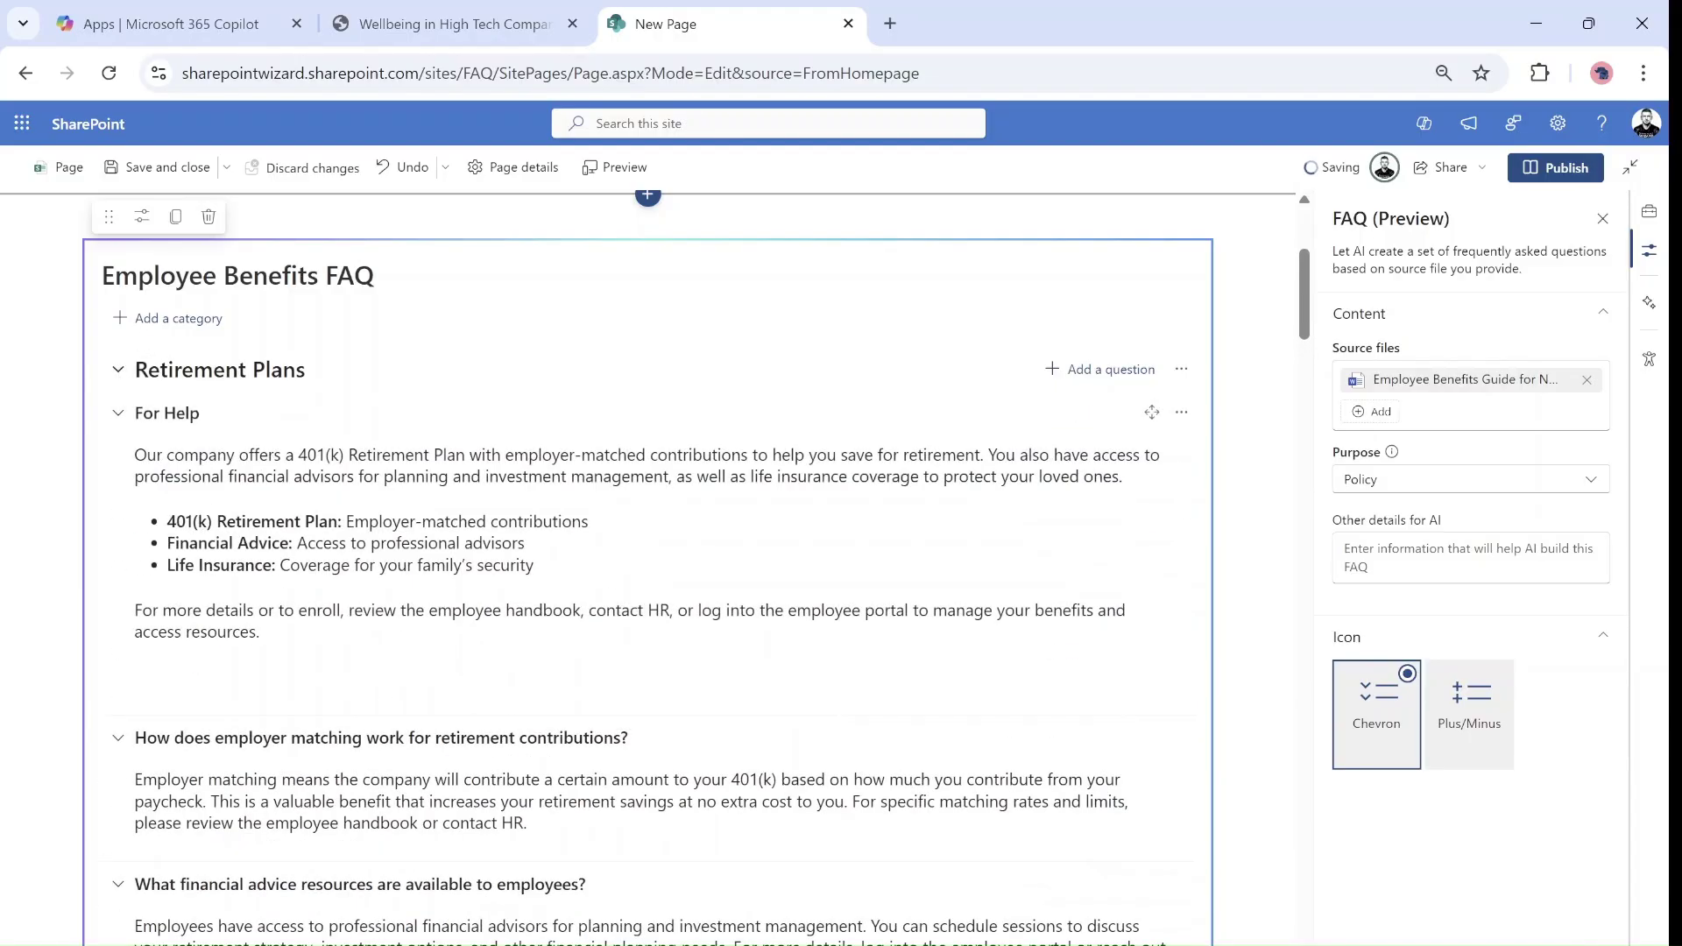
{"action": "left_click", "coordinate": [255, 477]}
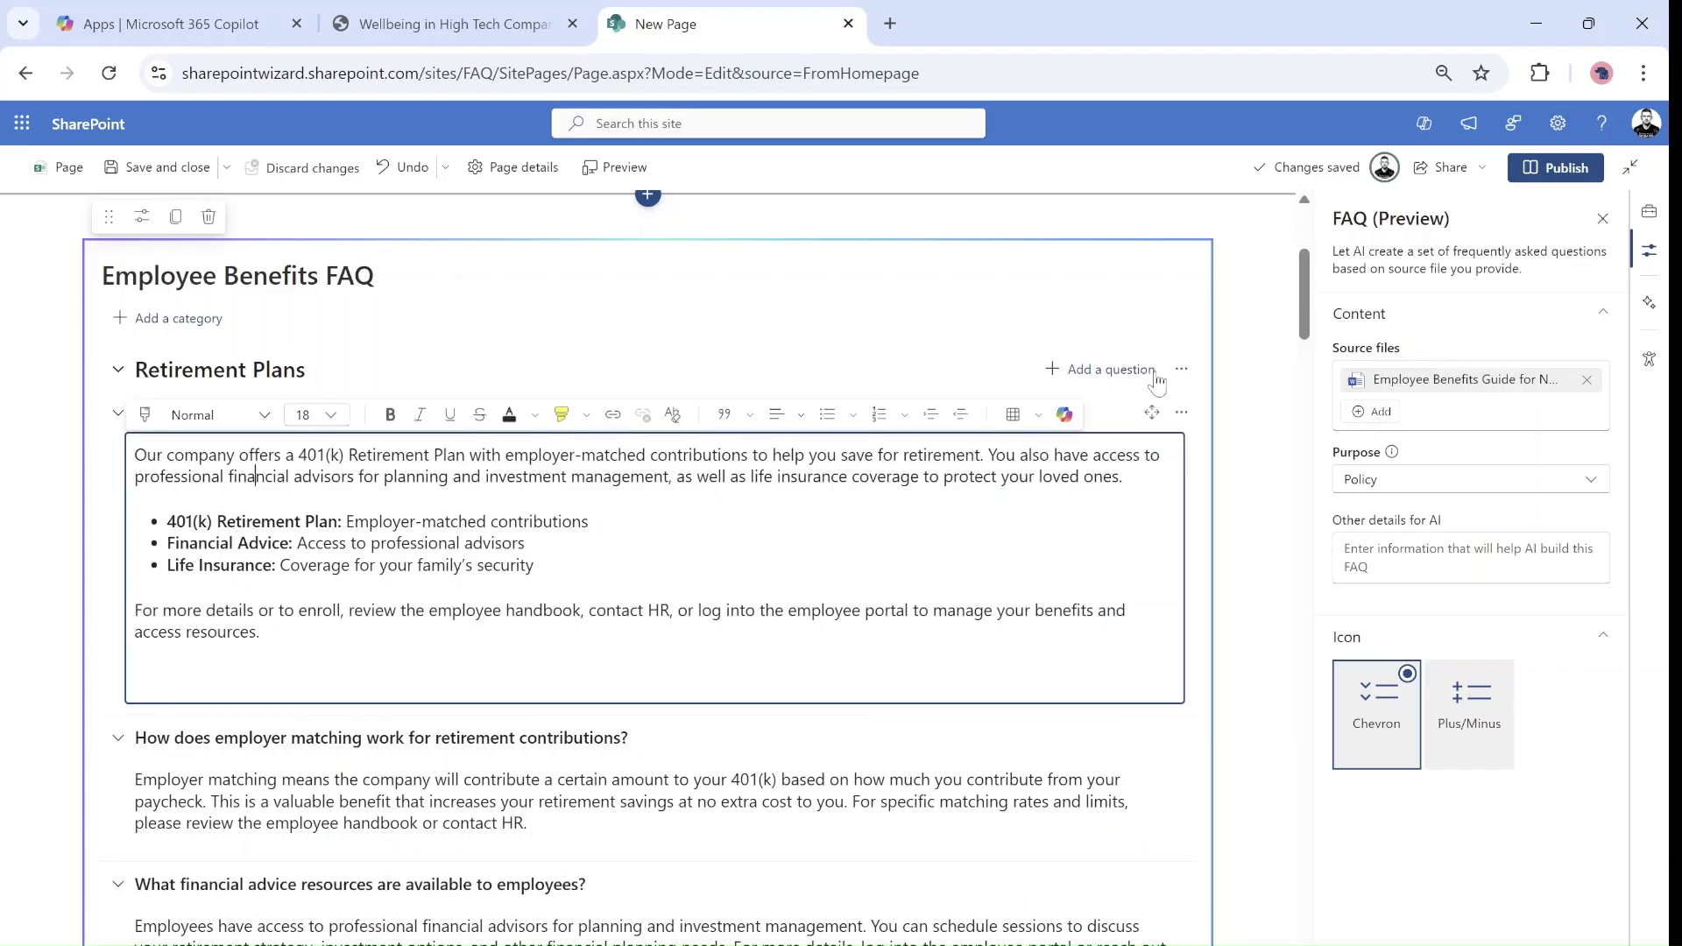
{"action": "left_click", "coordinate": [1124, 375]}
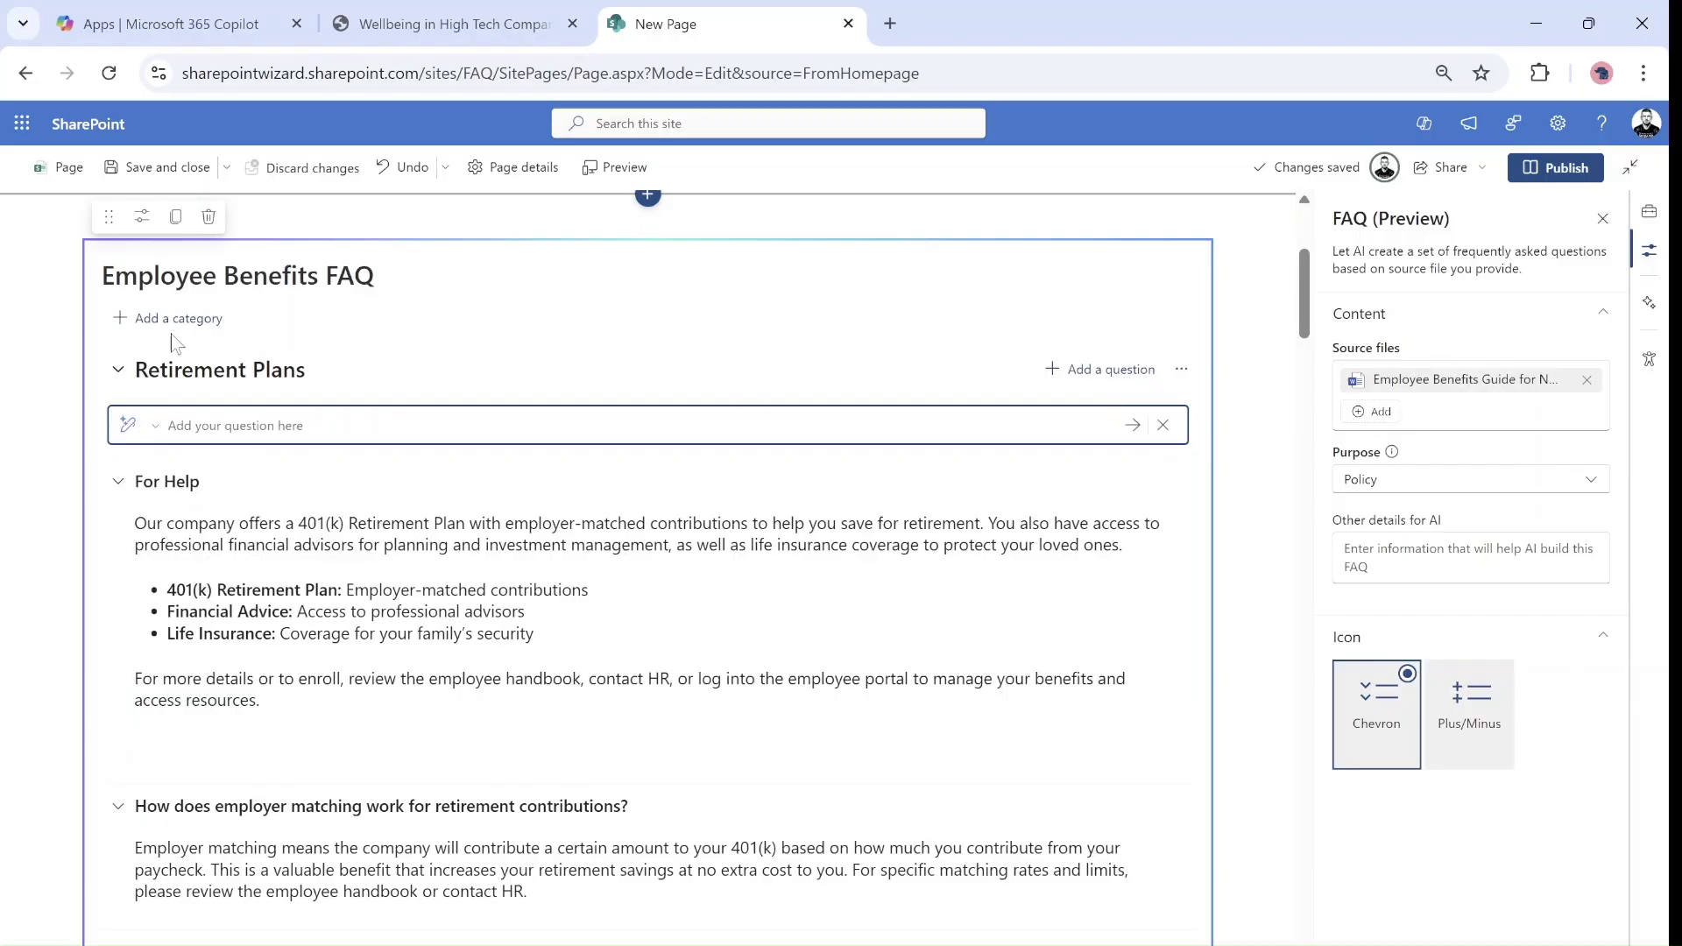
- Add a new FAQ category named 'Demo' above Retirement Plans
{"action": "left_click", "coordinate": [190, 323]}
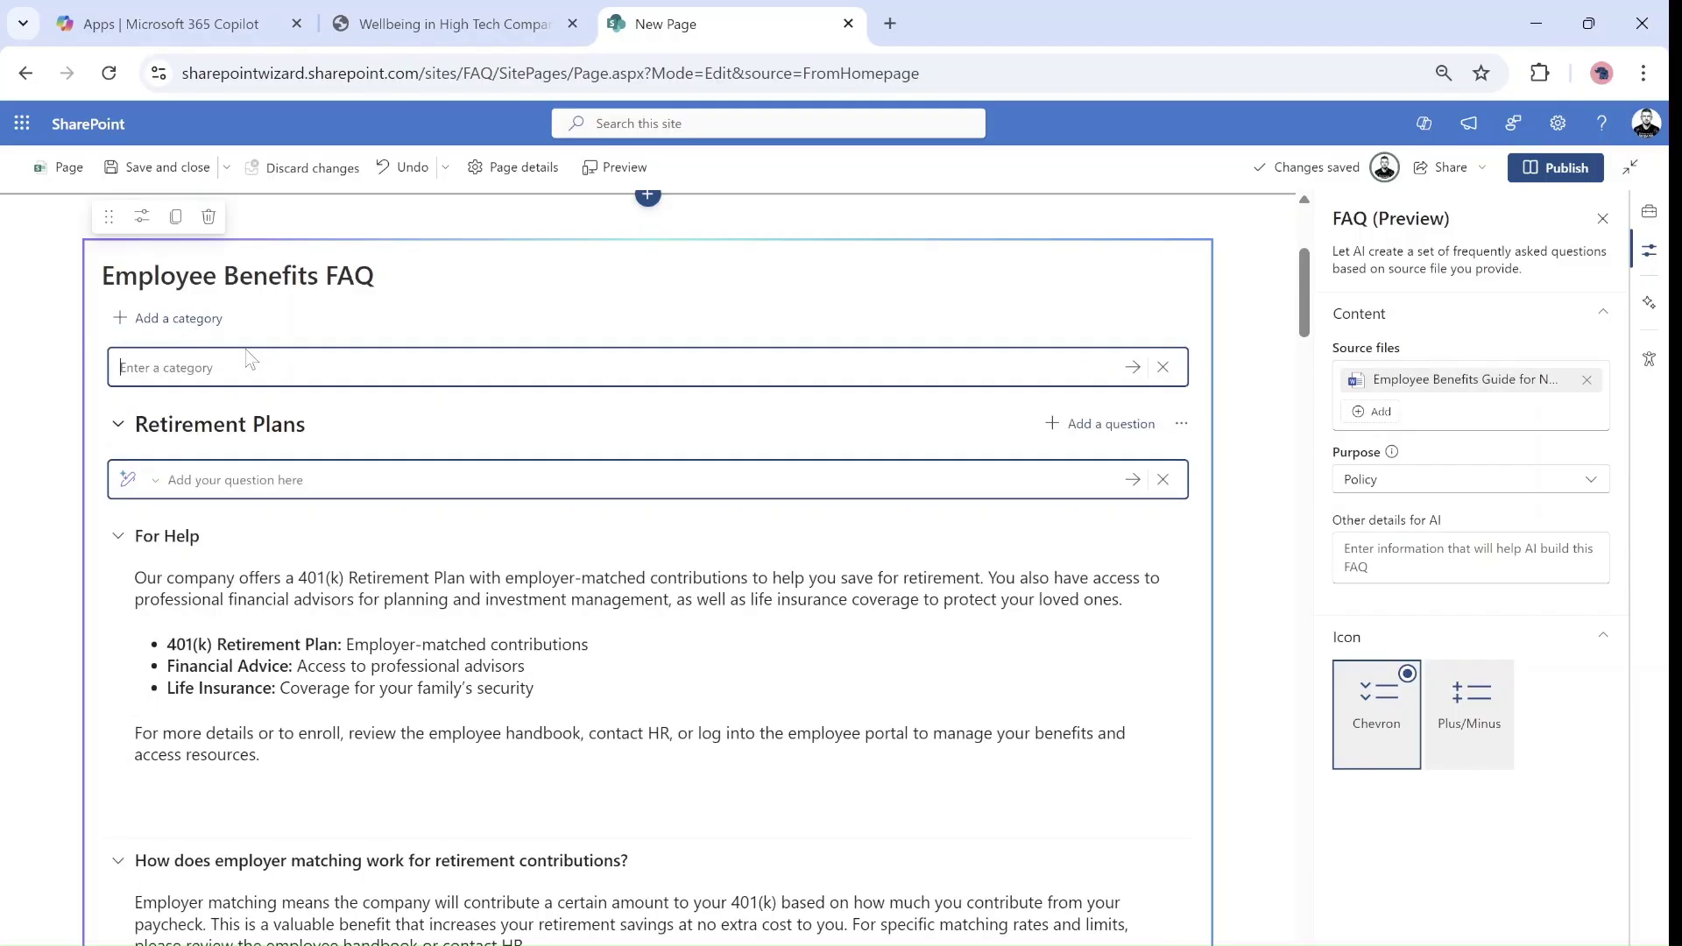
{"action": "type", "text": "Demo"}
{"action": "left_click", "coordinate": [1132, 368]}
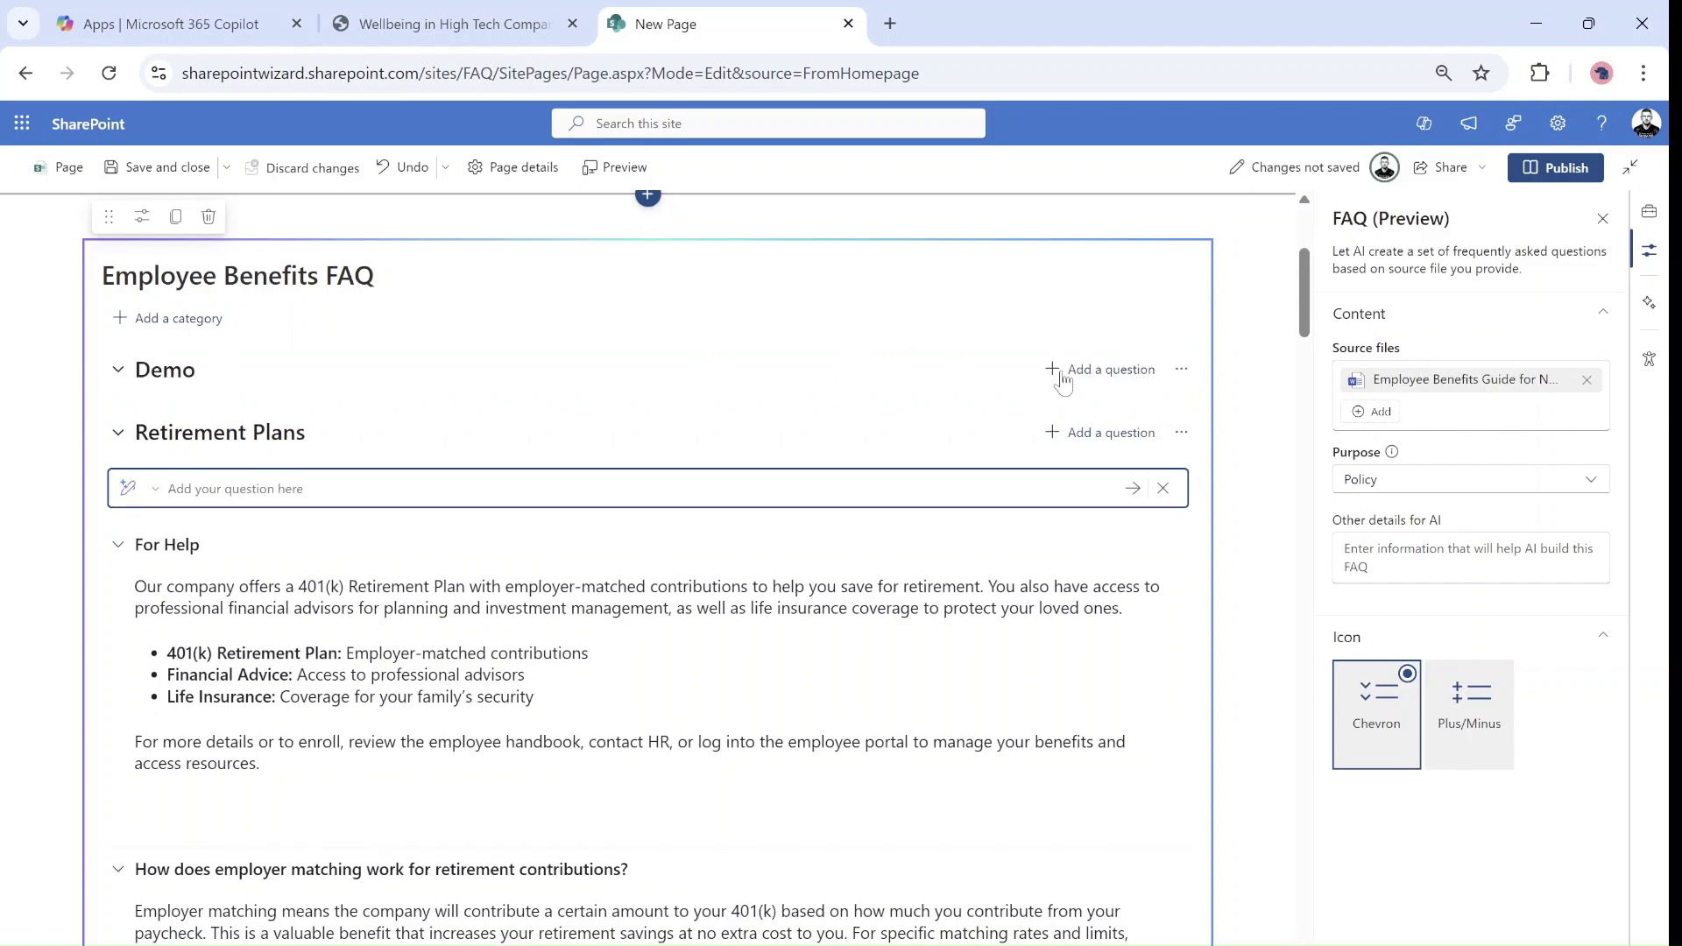
{"action": "left_click", "coordinate": [1097, 369]}
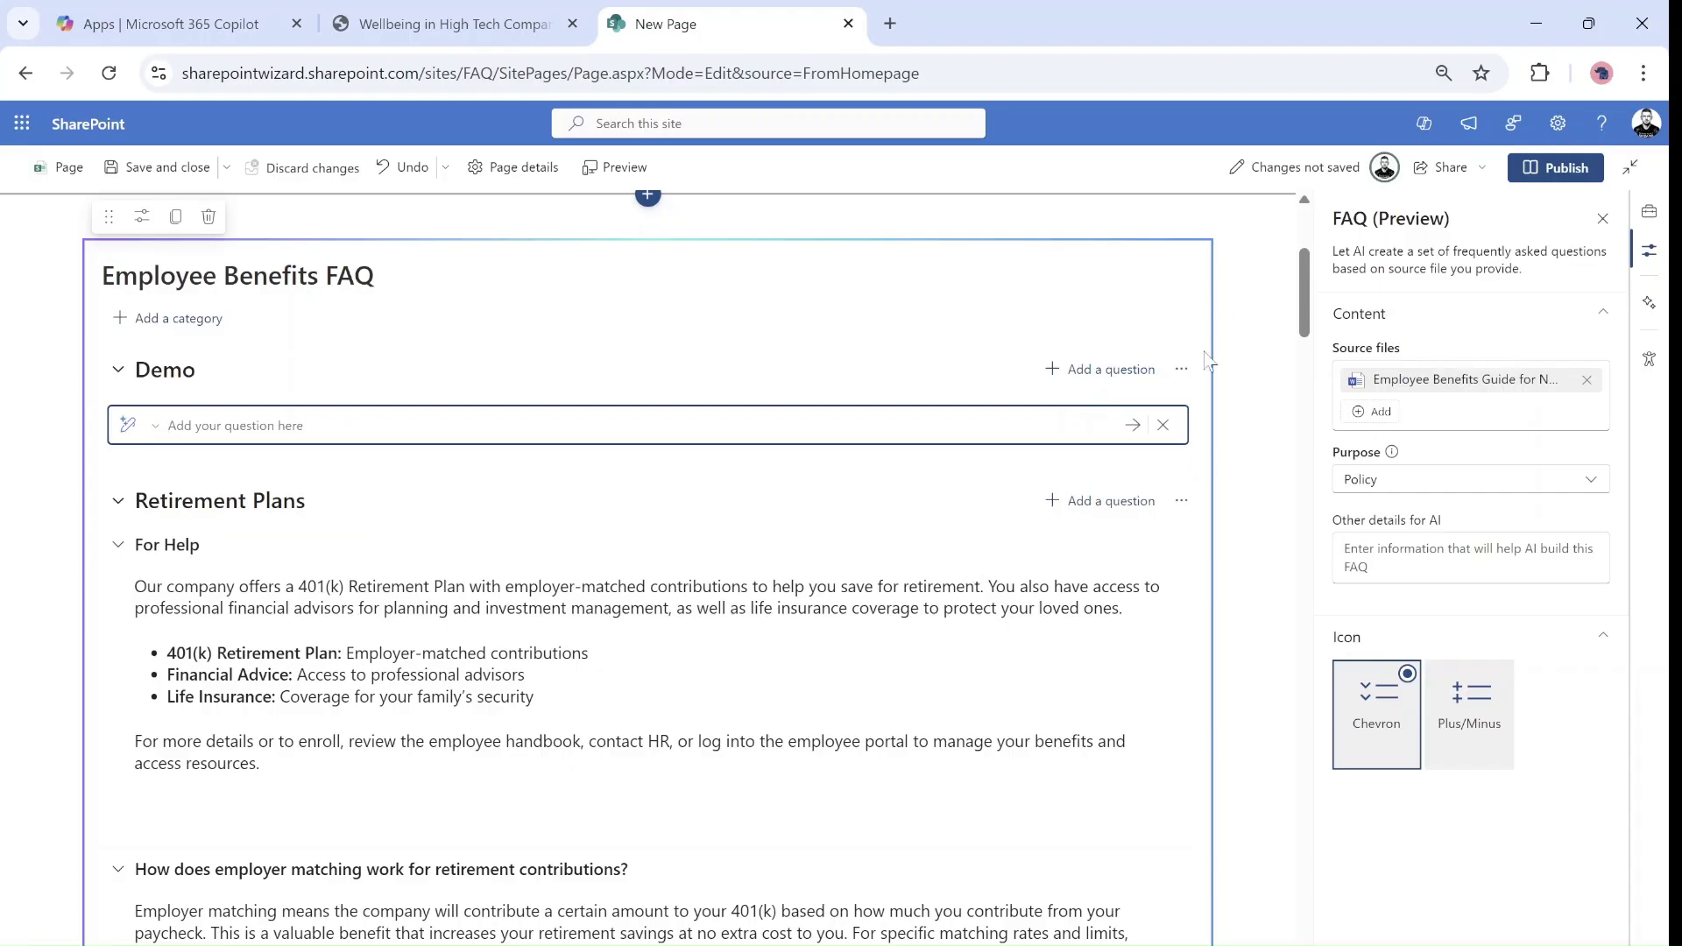
{"action": "left_click_drag", "start_coordinate": [1305, 280], "coordinate": [1305, 308]}
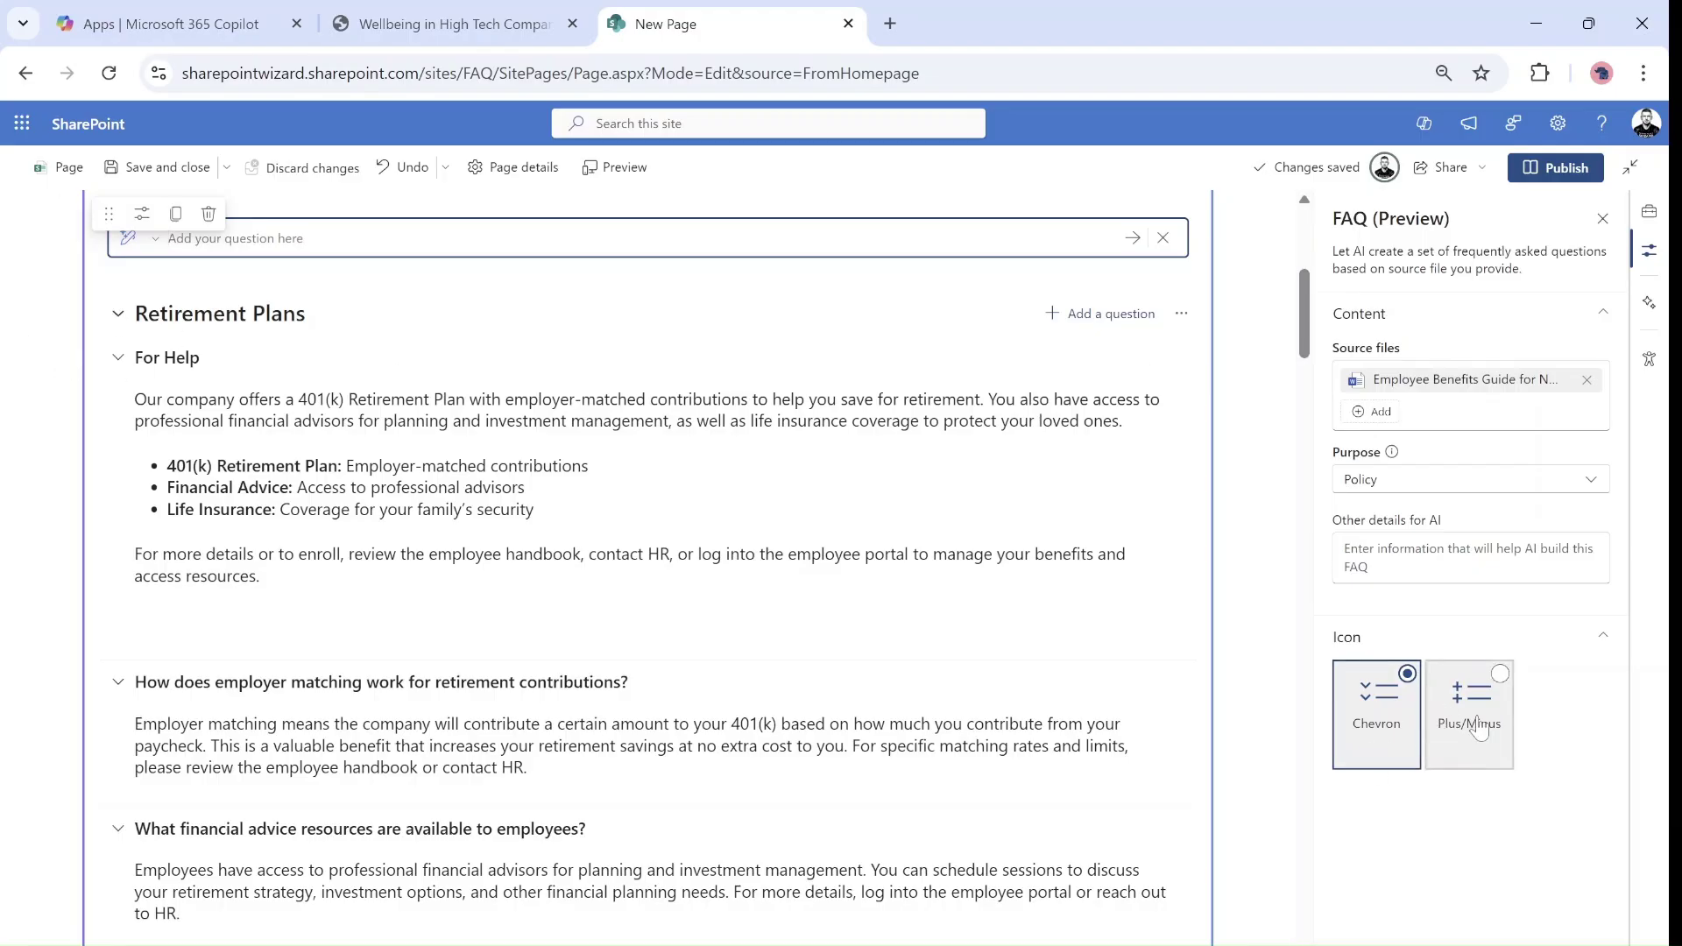
- Preview plus/minus icons, collapse the help, employer matching and financial advice answers, then restore chevrons
{"action": "left_click", "coordinate": [1441, 724]}
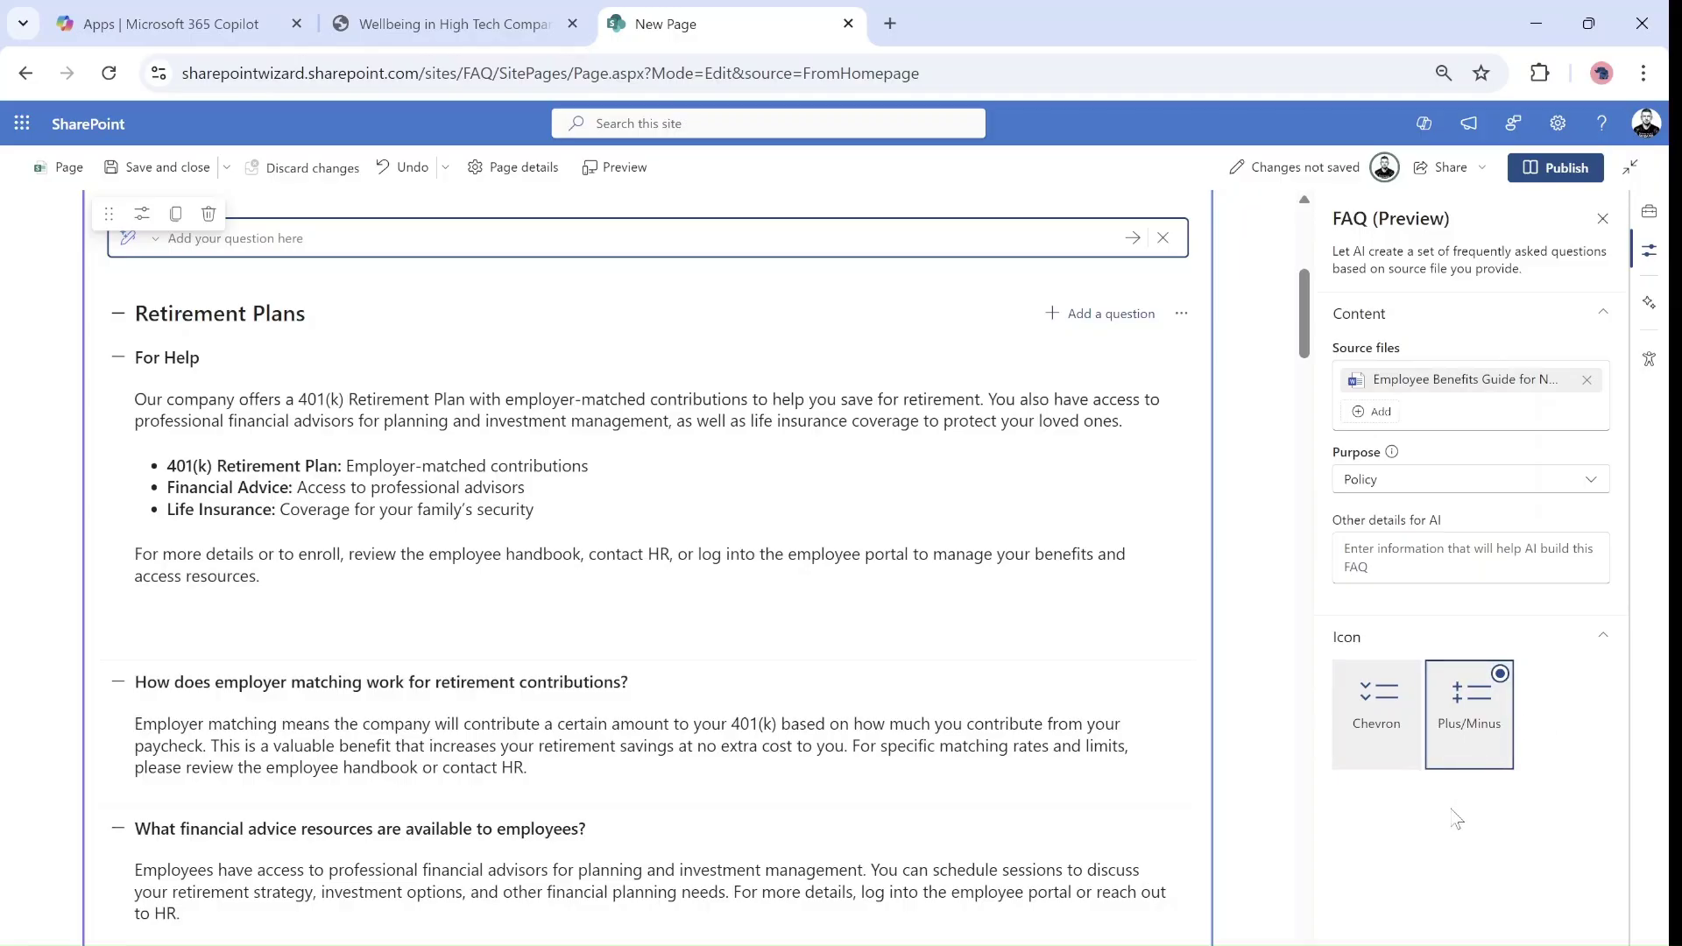
{"action": "left_click", "coordinate": [119, 359]}
{"action": "left_click", "coordinate": [119, 401]}
{"action": "left_click", "coordinate": [119, 445]}
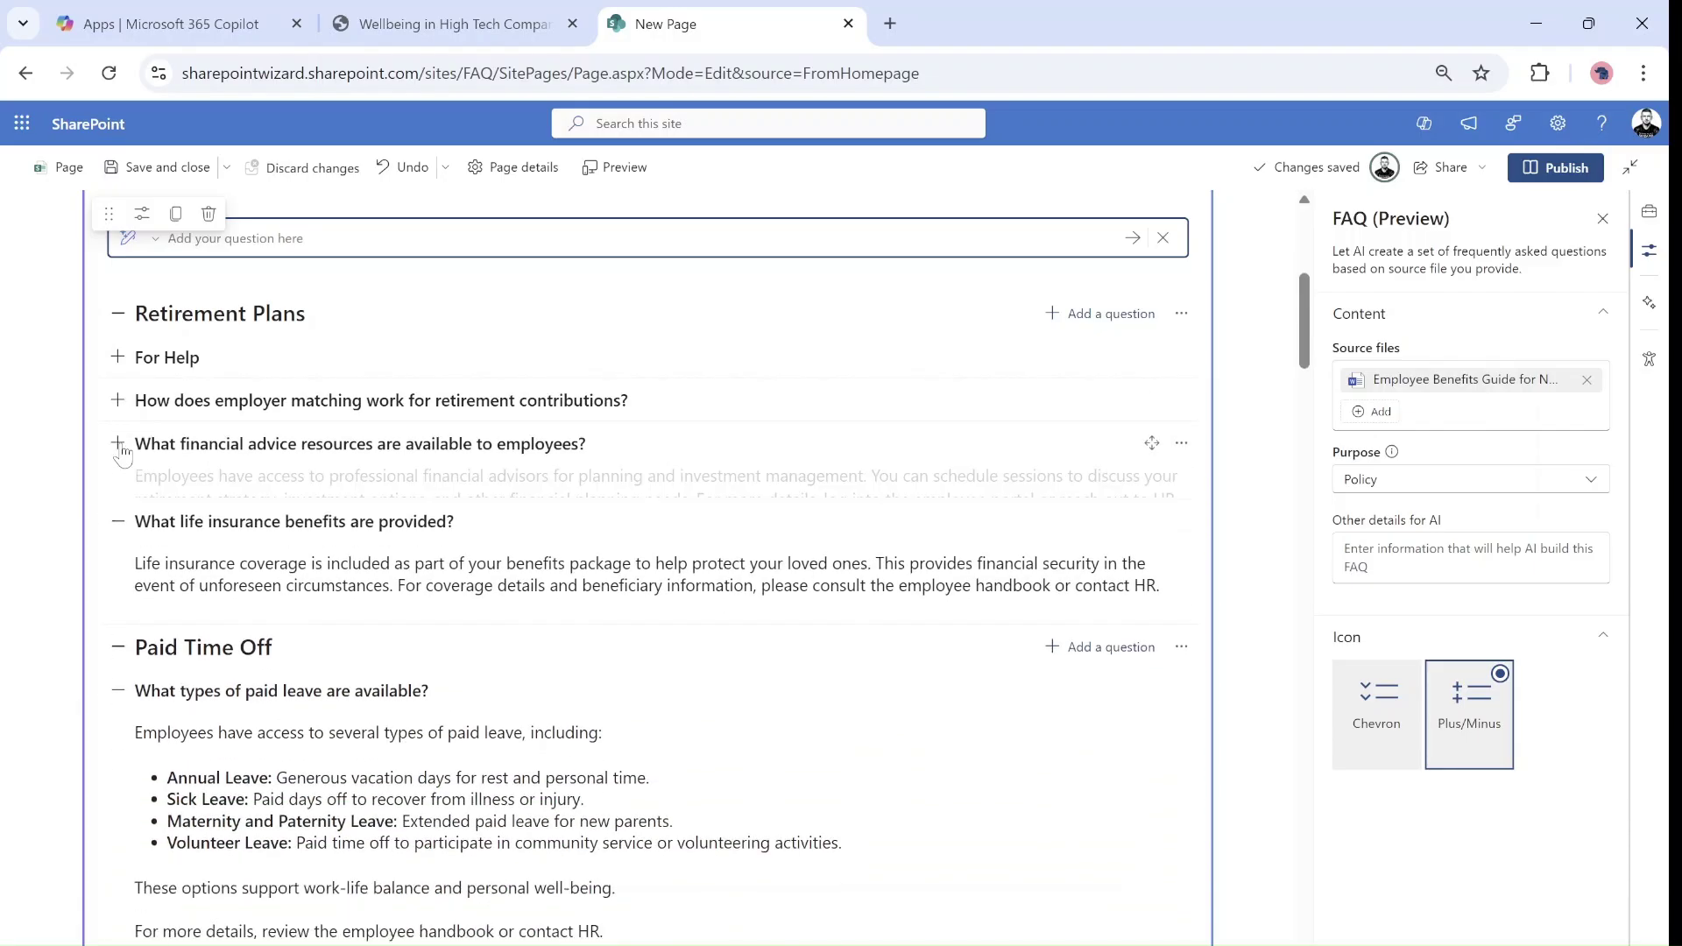
{"action": "left_click", "coordinate": [1374, 732]}
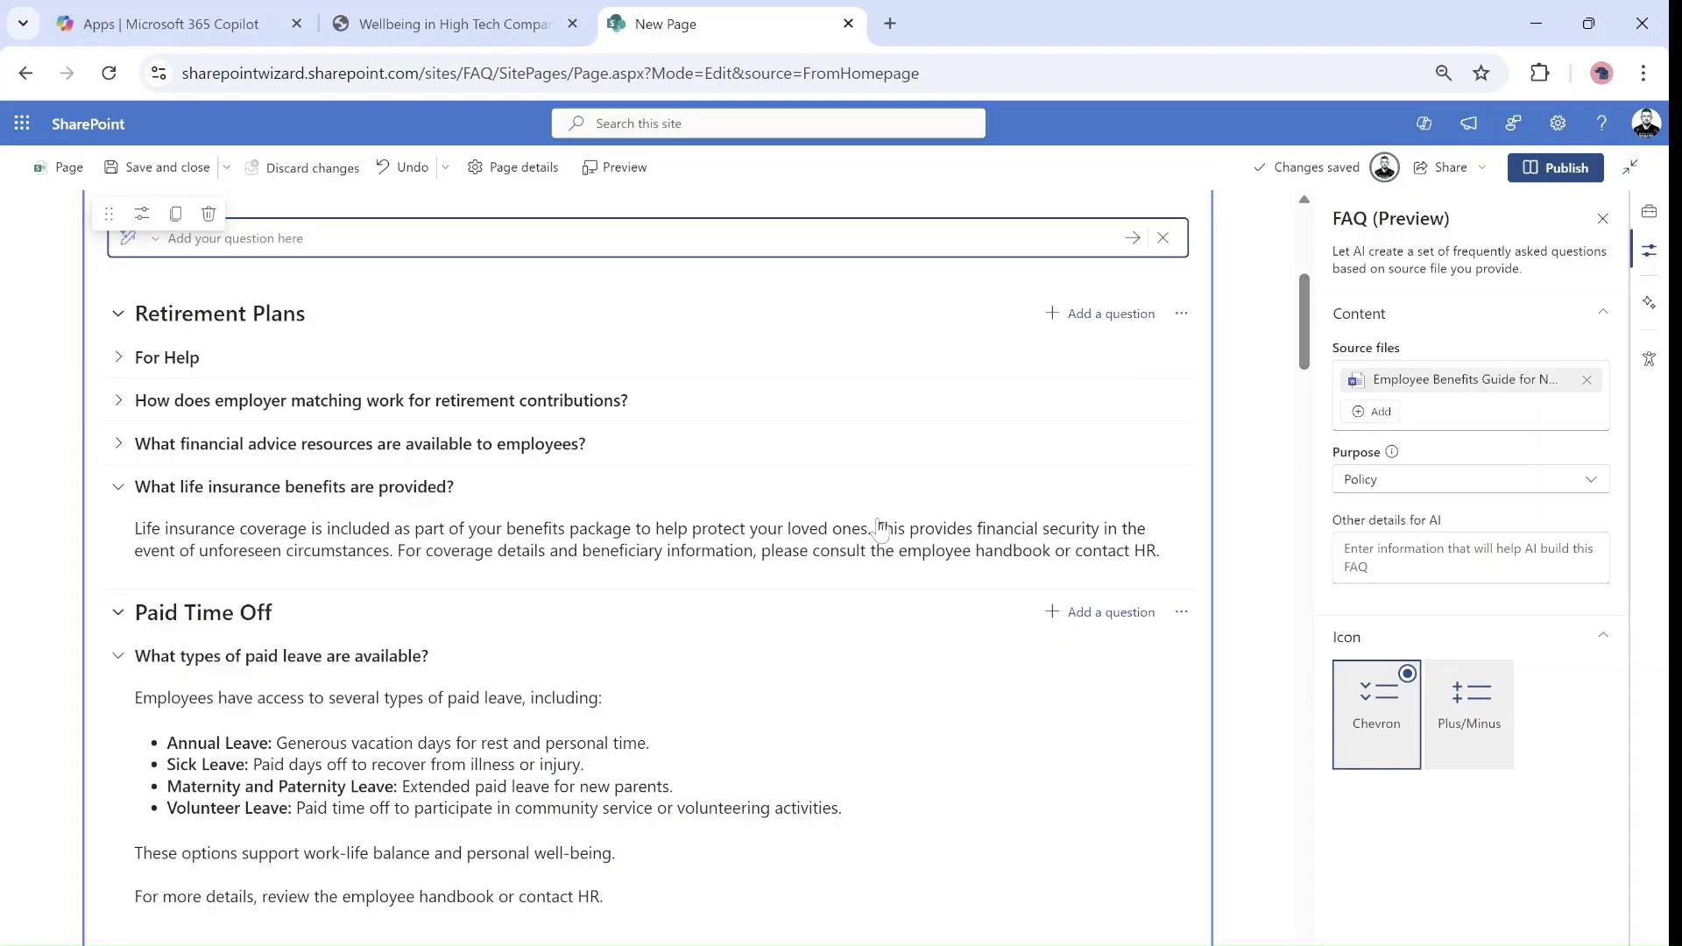
{"action": "left_click", "coordinate": [509, 764]}
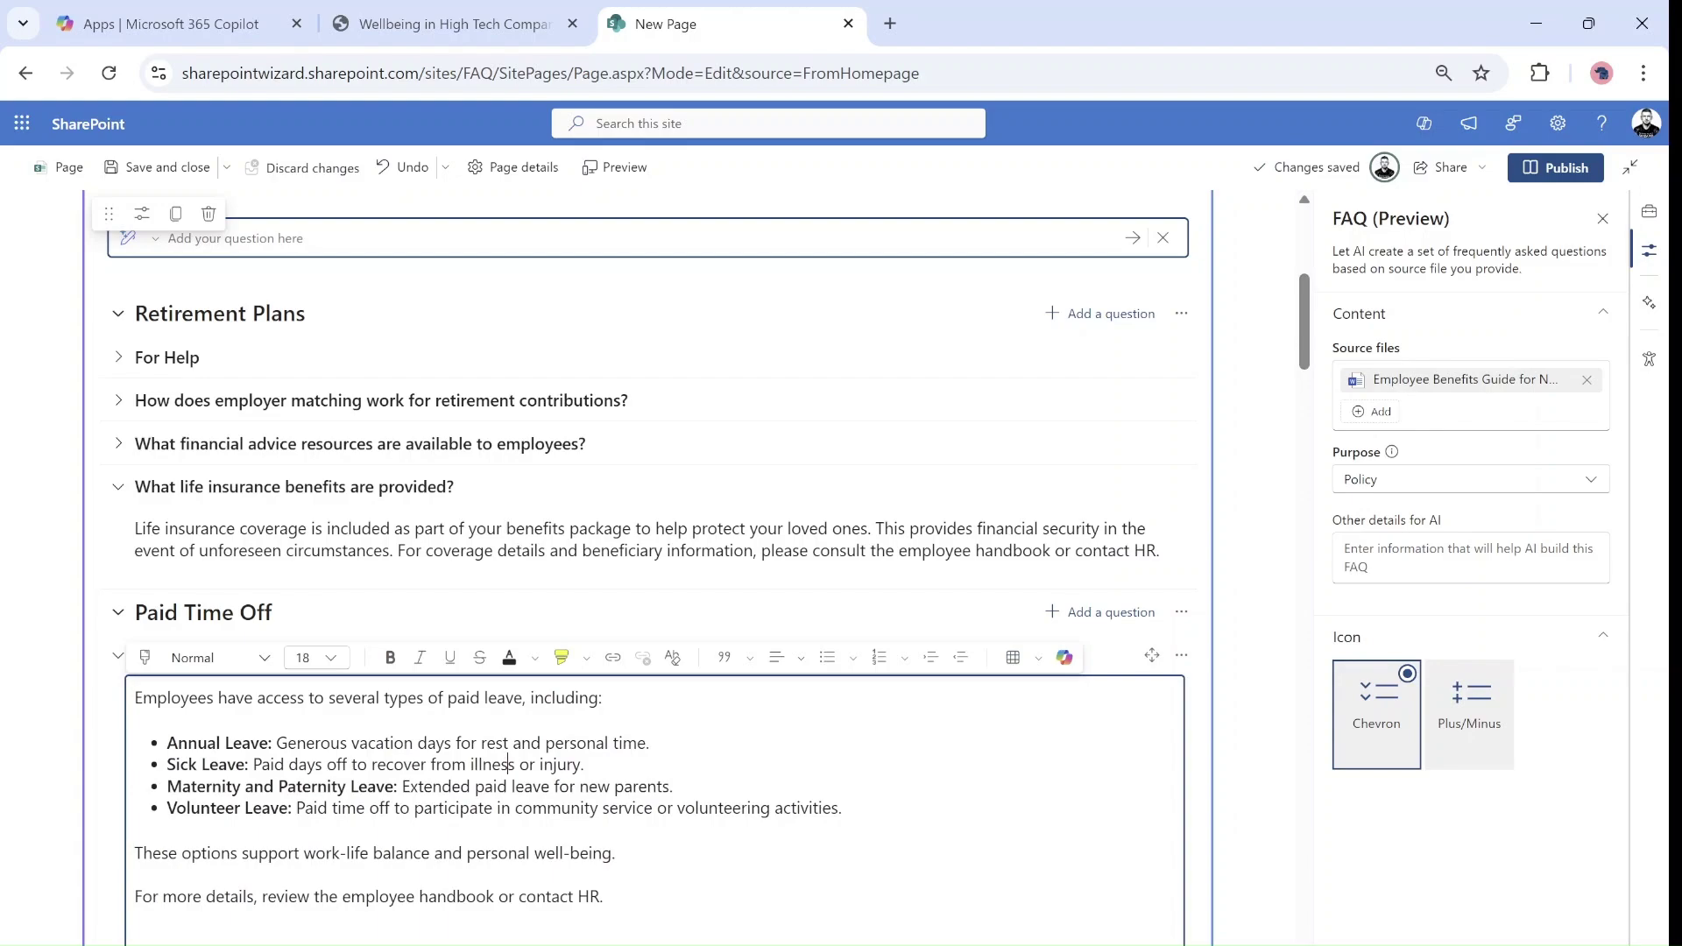
{"action": "left_click_drag", "start_coordinate": [604, 897], "coordinate": [134, 698]}
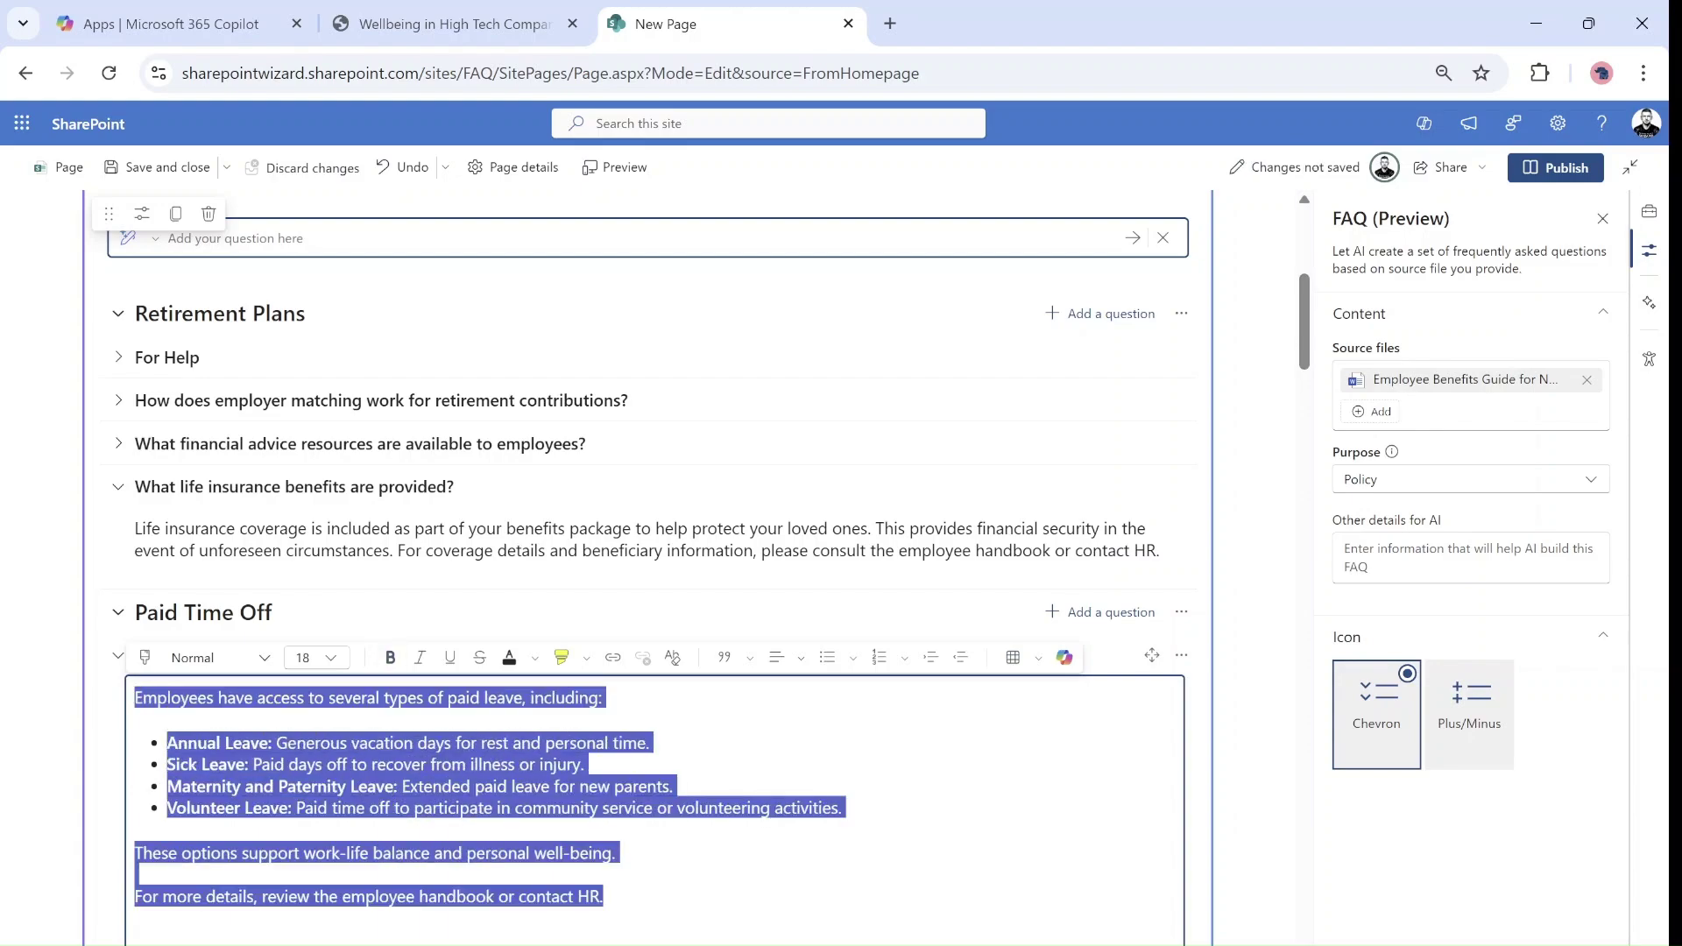
{"action": "left_click", "coordinate": [1074, 663]}
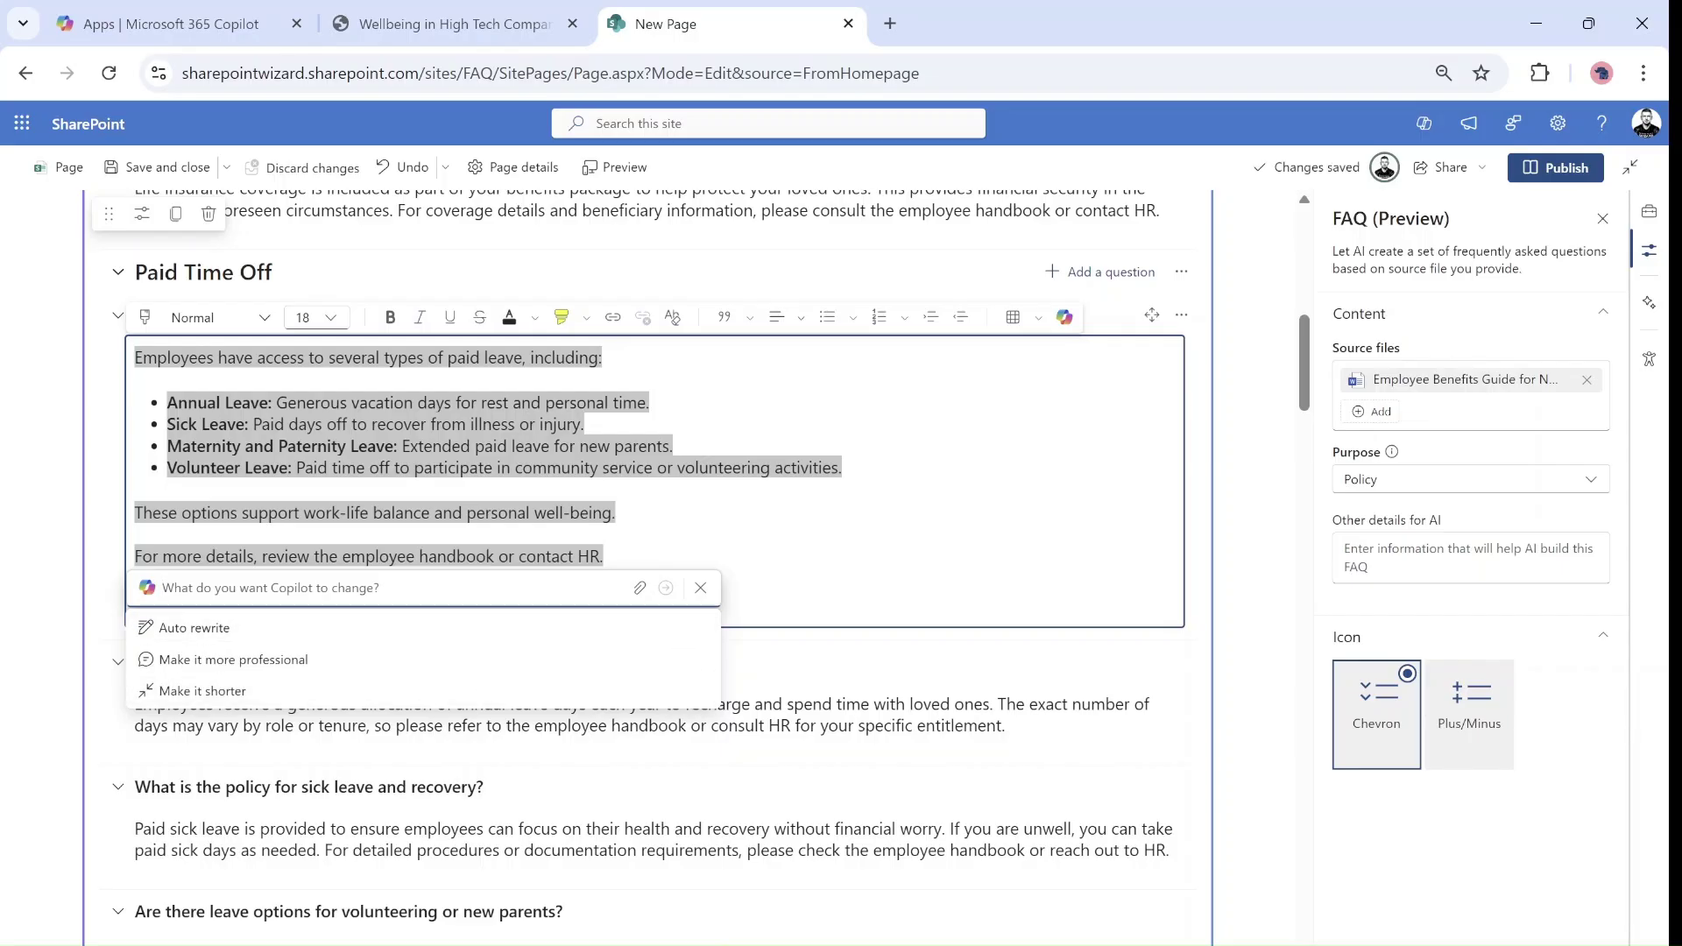
{"action": "type", "text": "write it"}
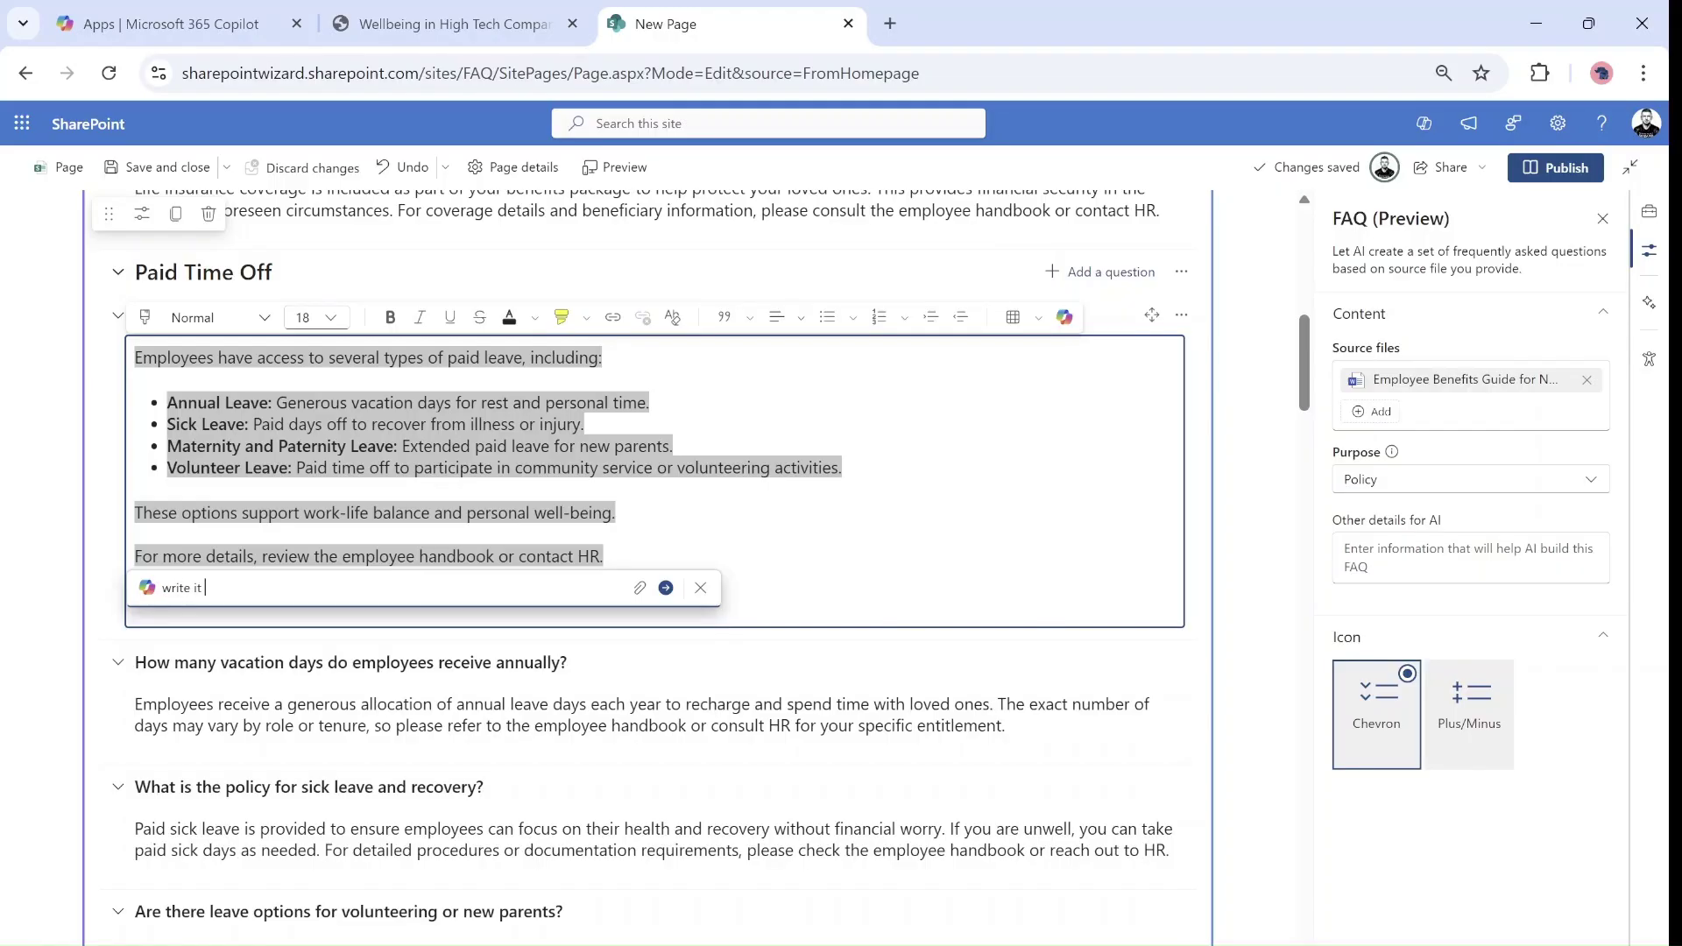
{"action": "type", "text": "better"}
{"action": "key", "text": "Return"}
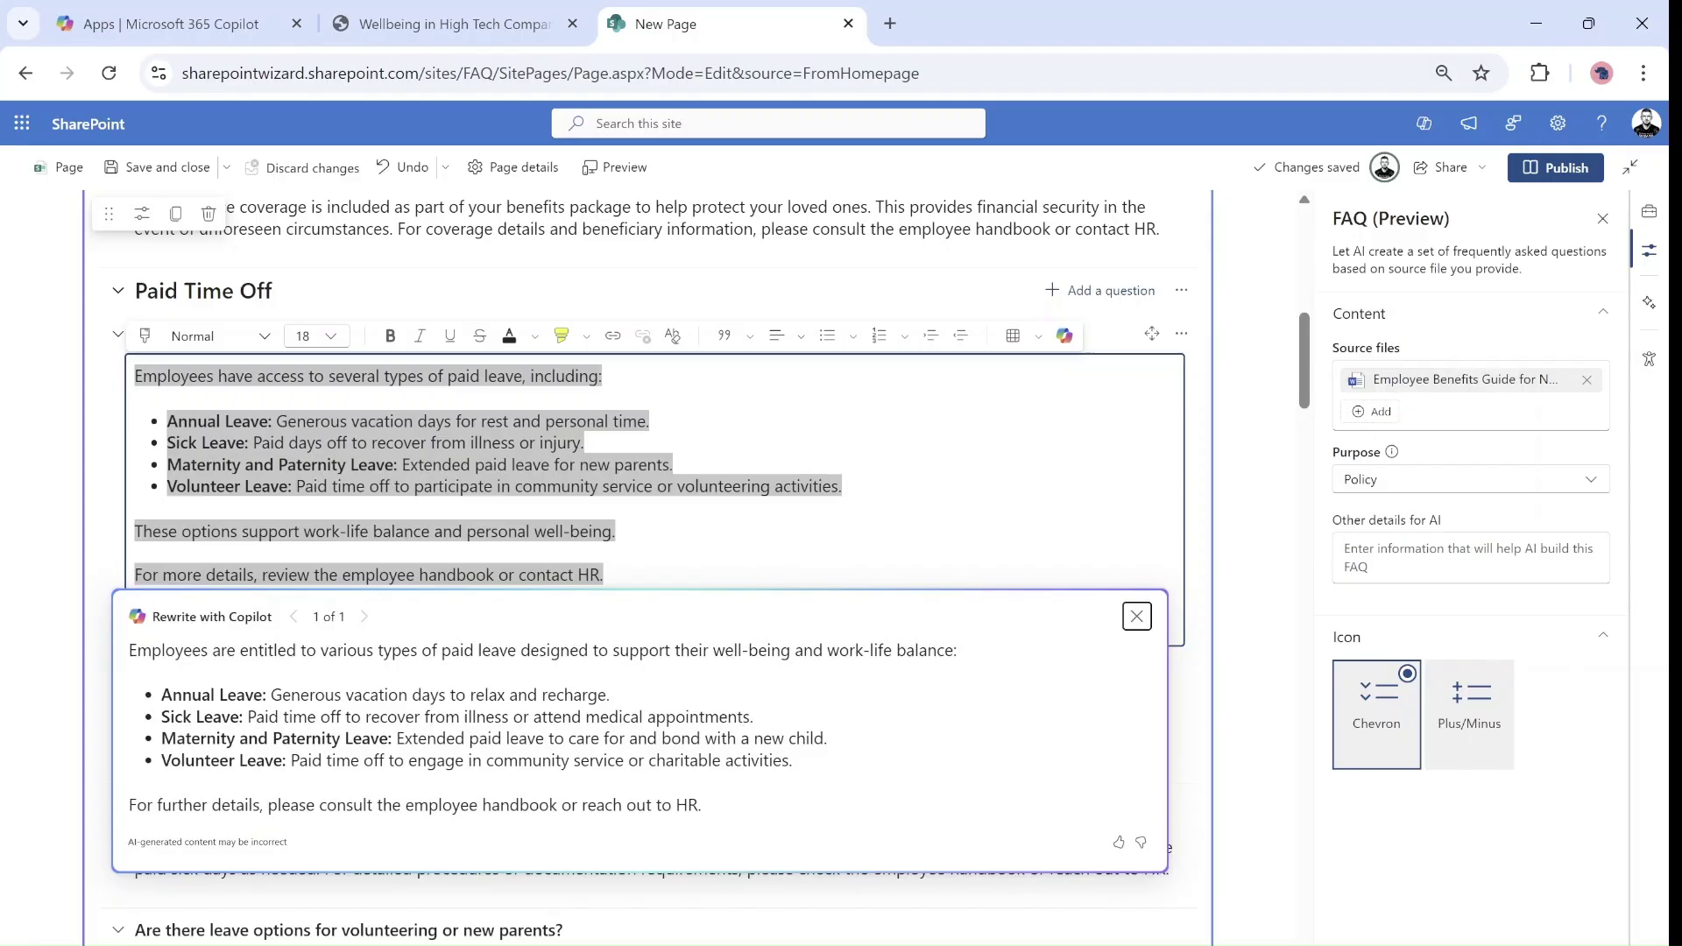
{"action": "left_click", "coordinate": [1136, 617]}
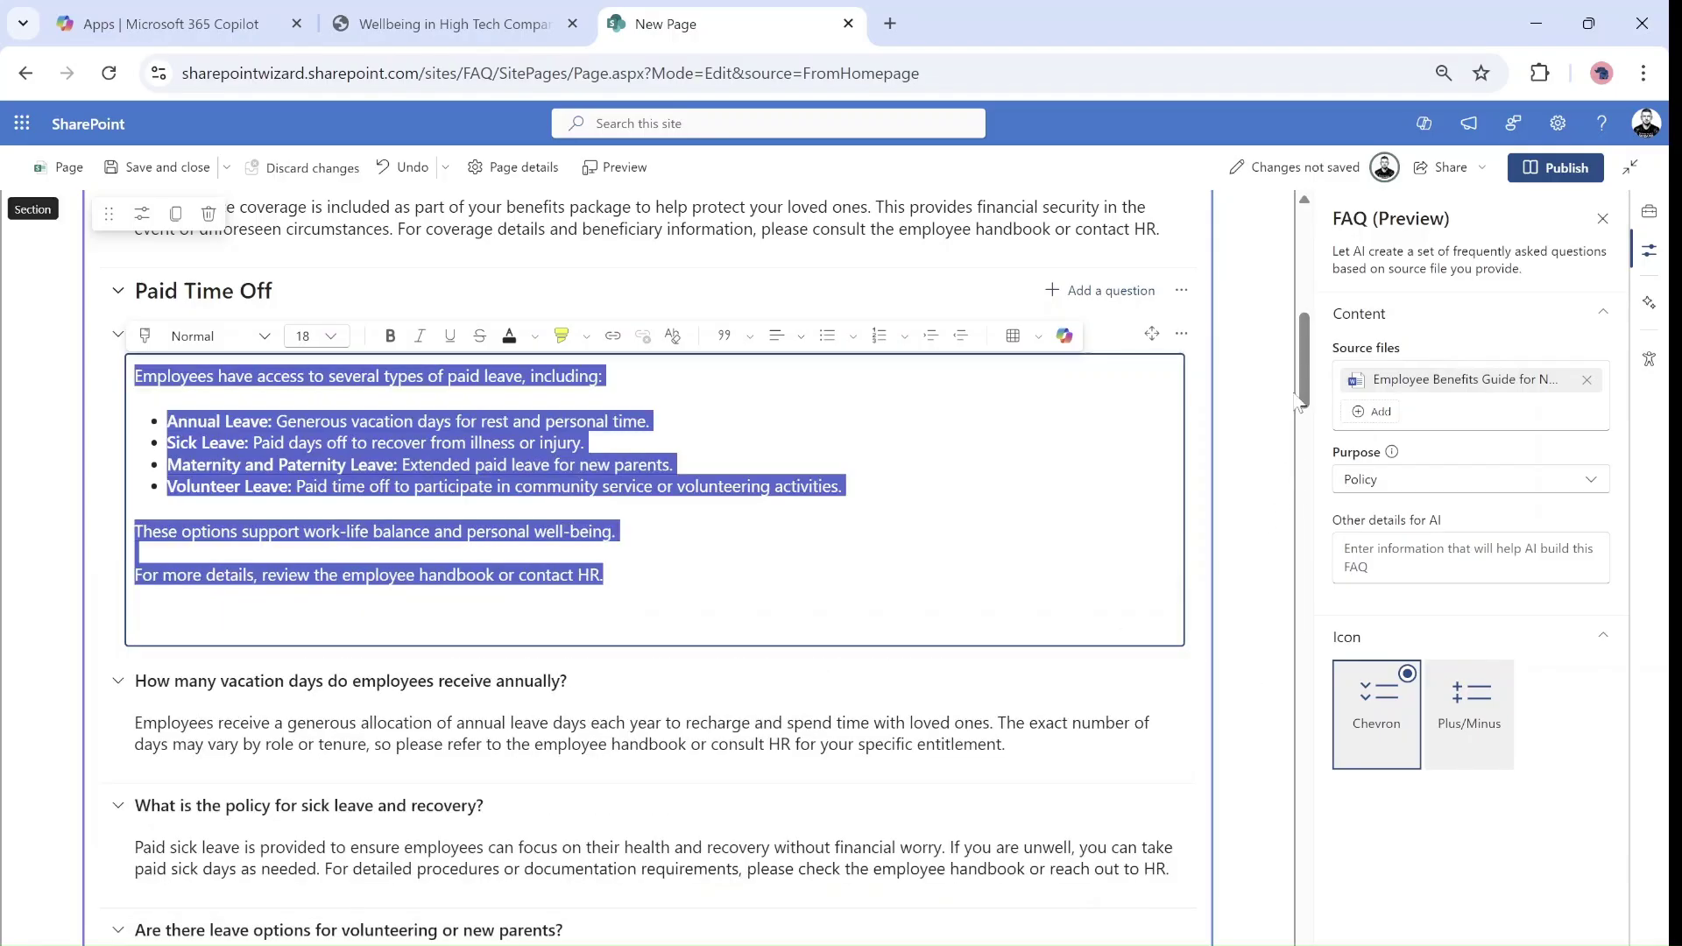
- Collapse the Demo, Retirement Plans and Paid Time Off categories and their open answers
{"action": "left_click_drag", "start_coordinate": [1297, 401], "coordinate": [1288, 333]}
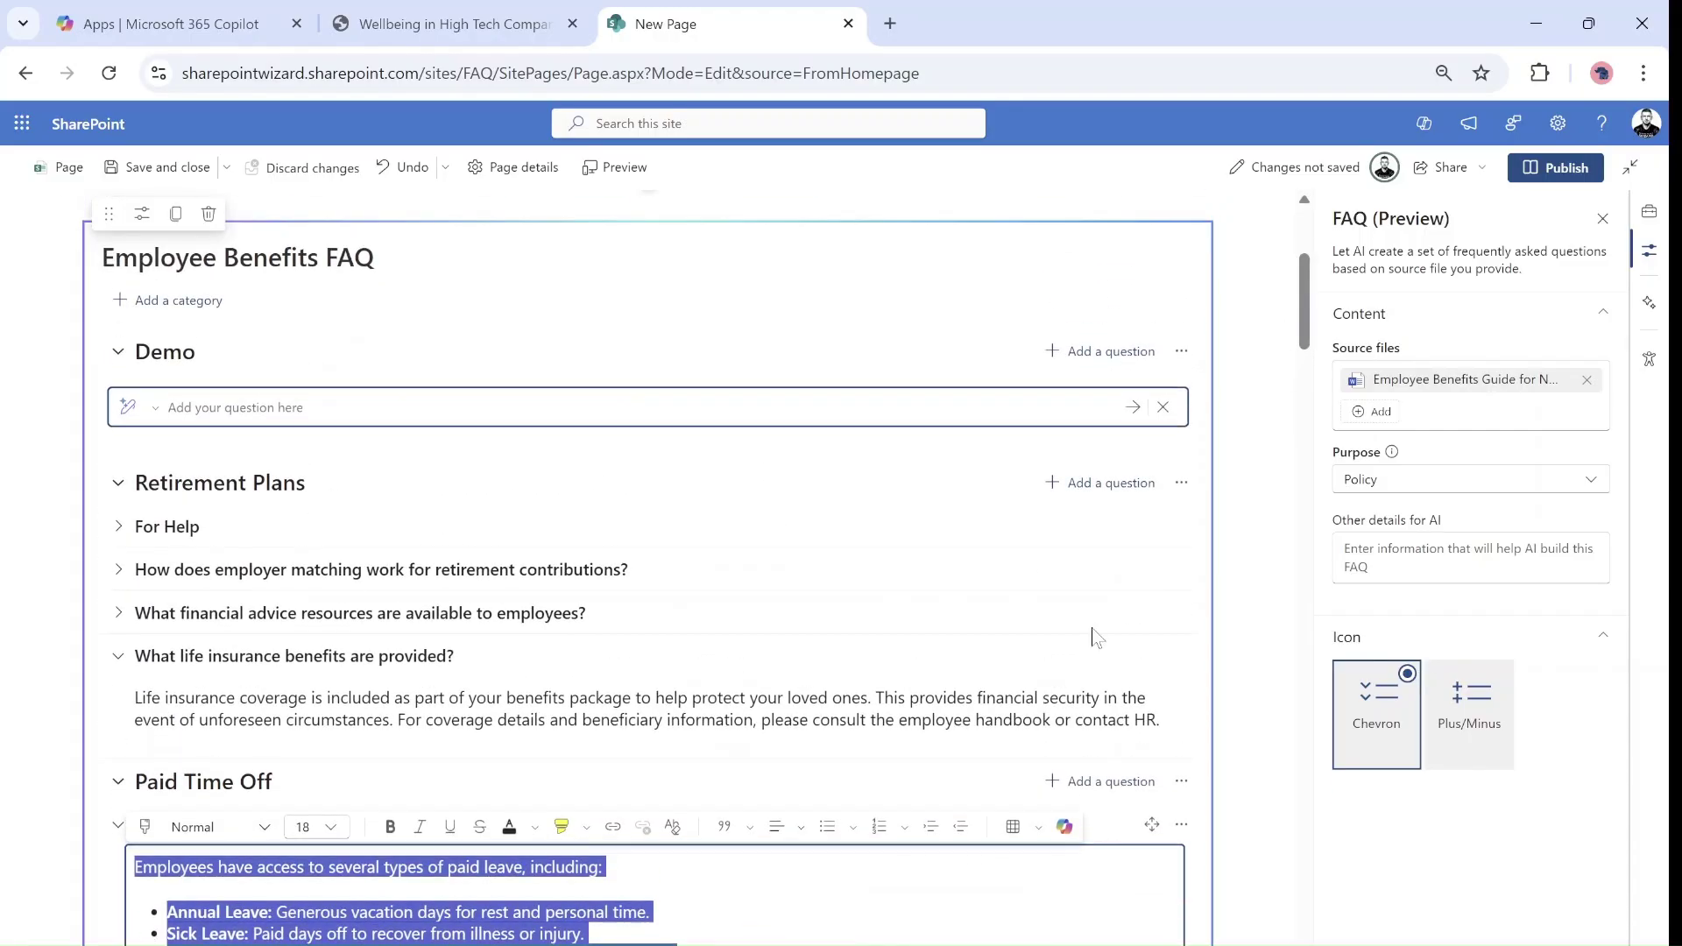
{"action": "left_click", "coordinate": [119, 352]}
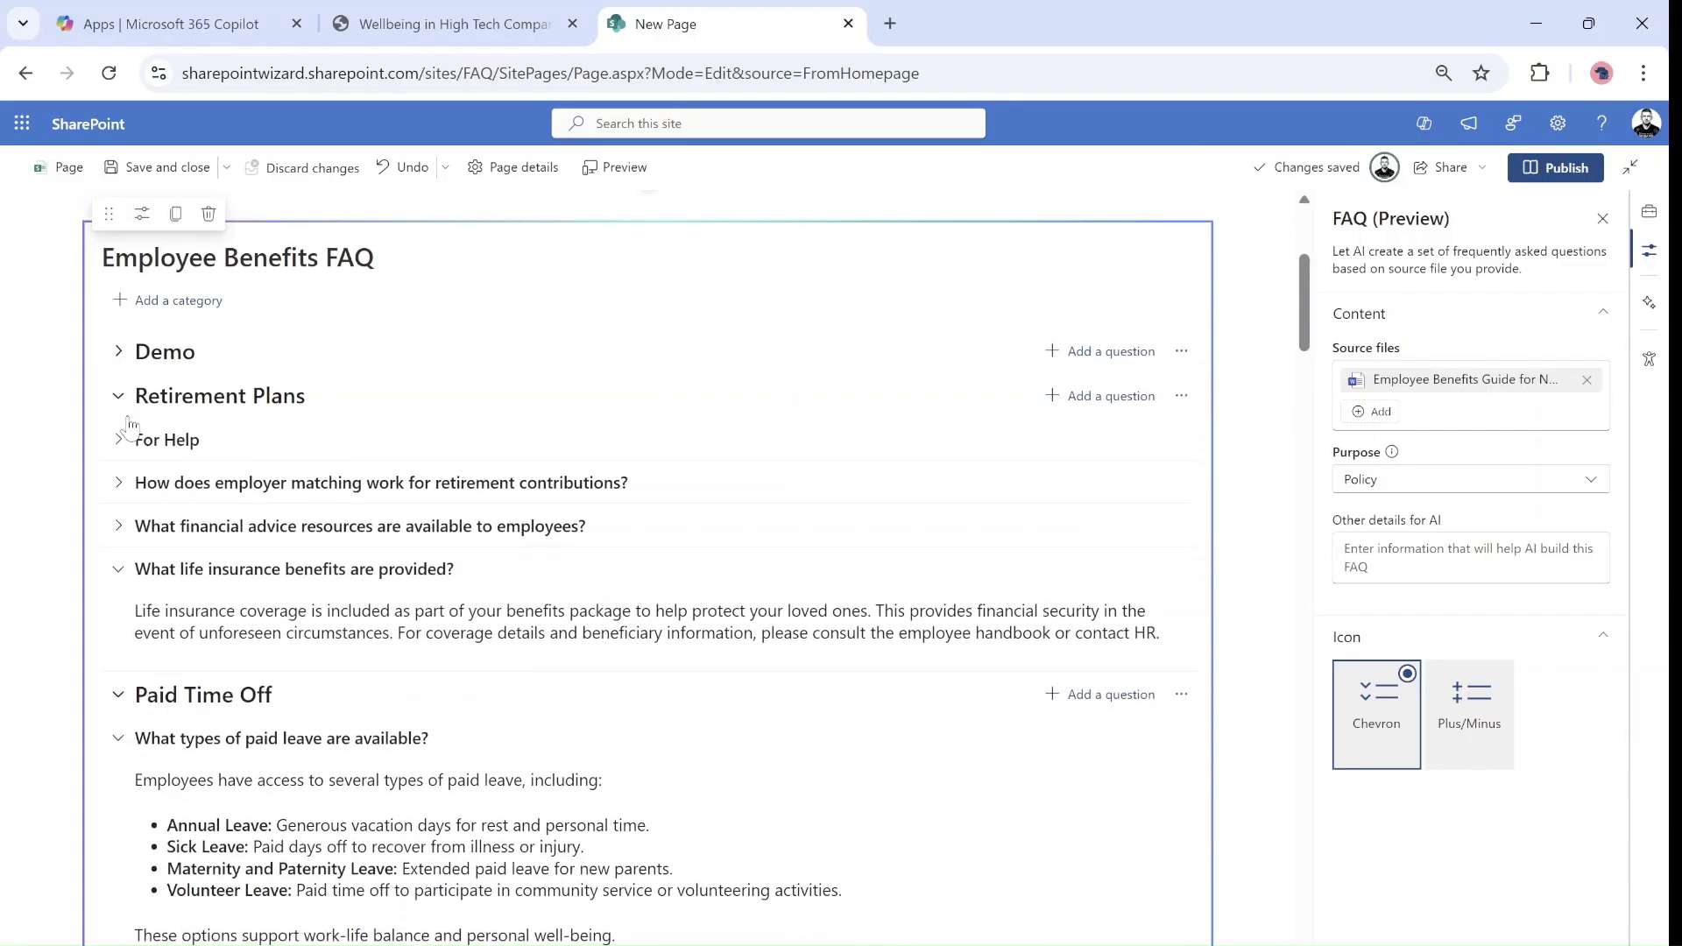
{"action": "left_click", "coordinate": [117, 570]}
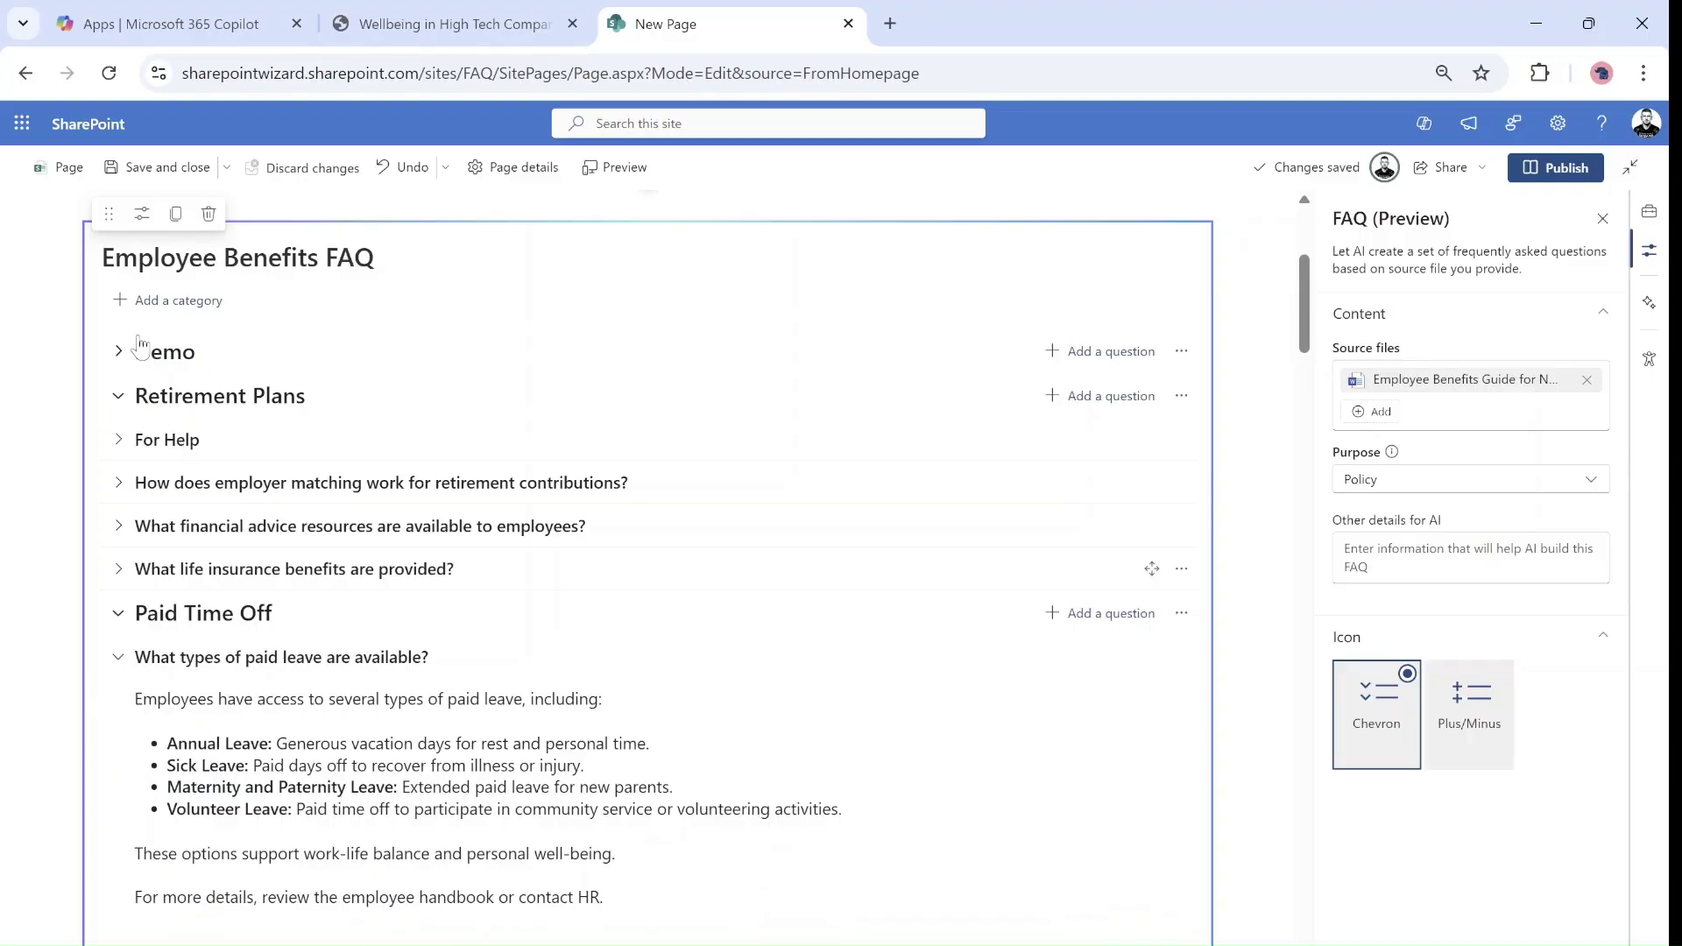
{"action": "left_click", "coordinate": [117, 397]}
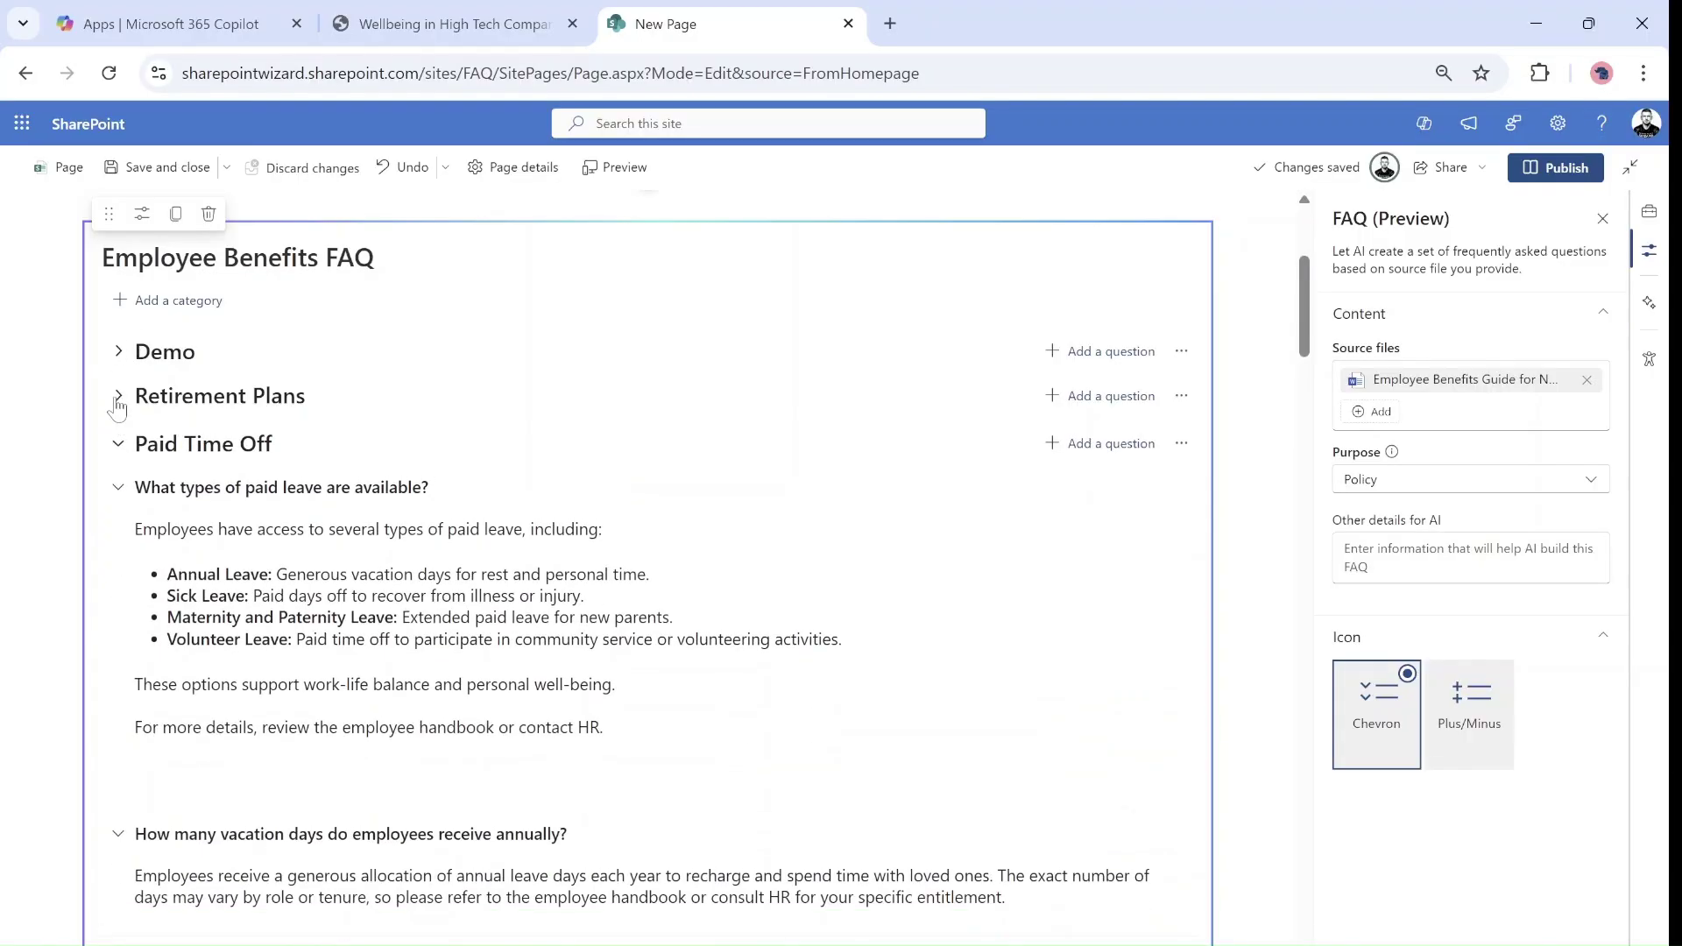
{"action": "left_click", "coordinate": [118, 487]}
{"action": "left_click", "coordinate": [118, 527]}
{"action": "left_click", "coordinate": [118, 571]}
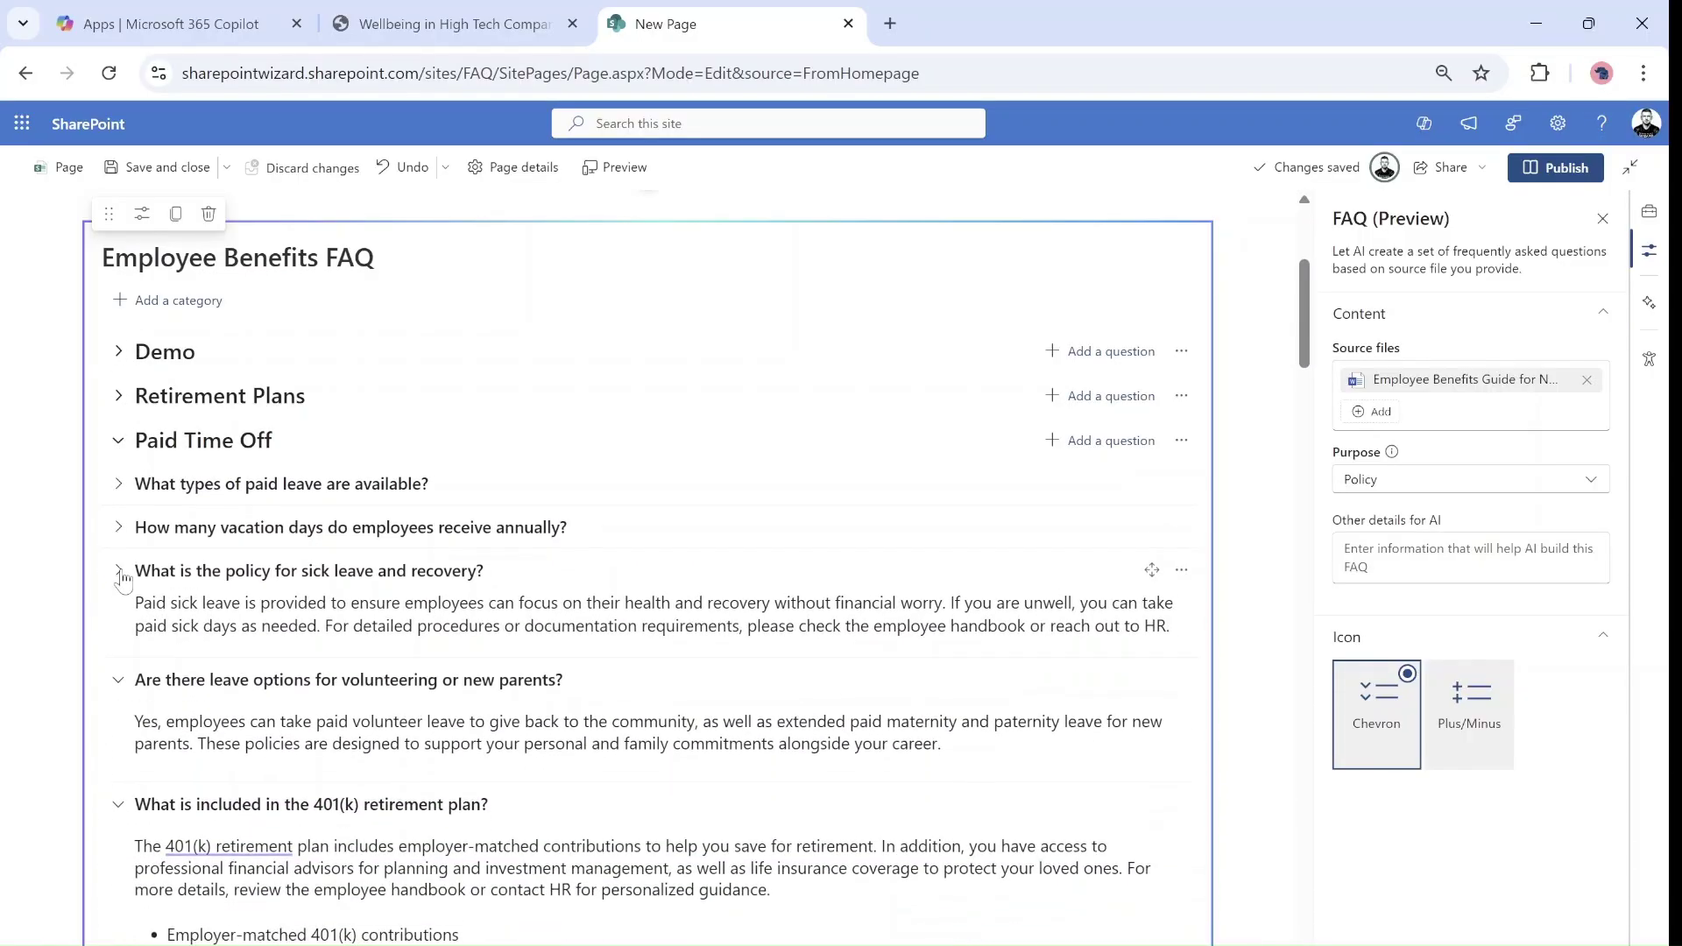
{"action": "left_click", "coordinate": [118, 613]}
{"action": "left_click", "coordinate": [117, 658]}
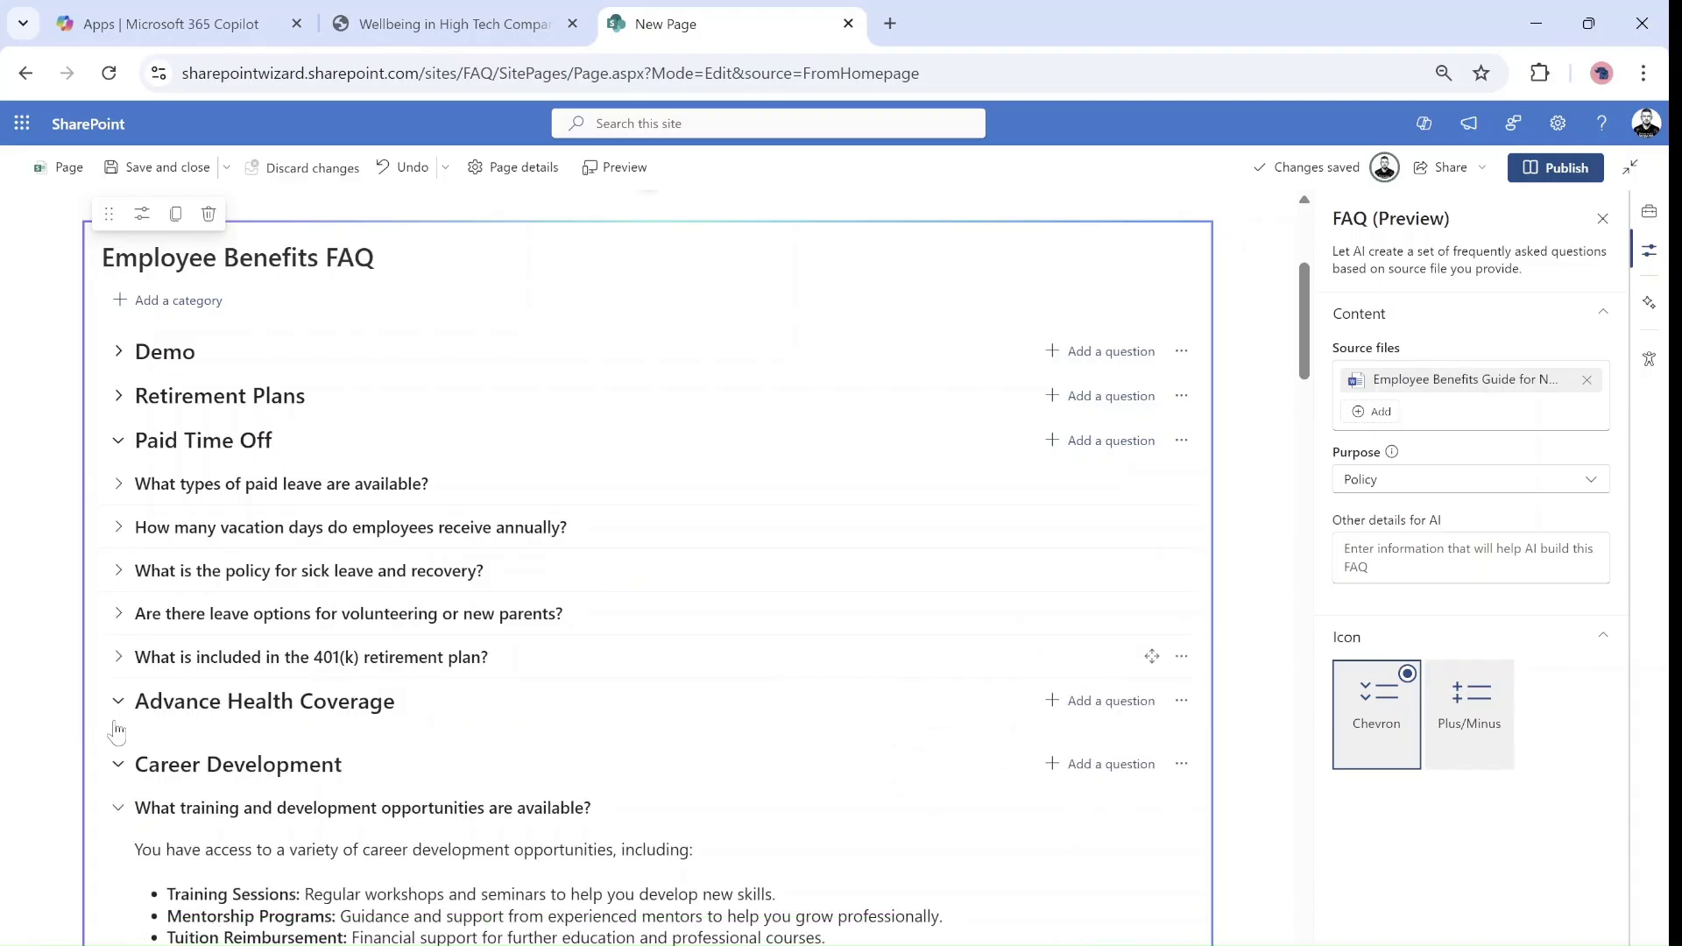
{"action": "left_click", "coordinate": [118, 441]}
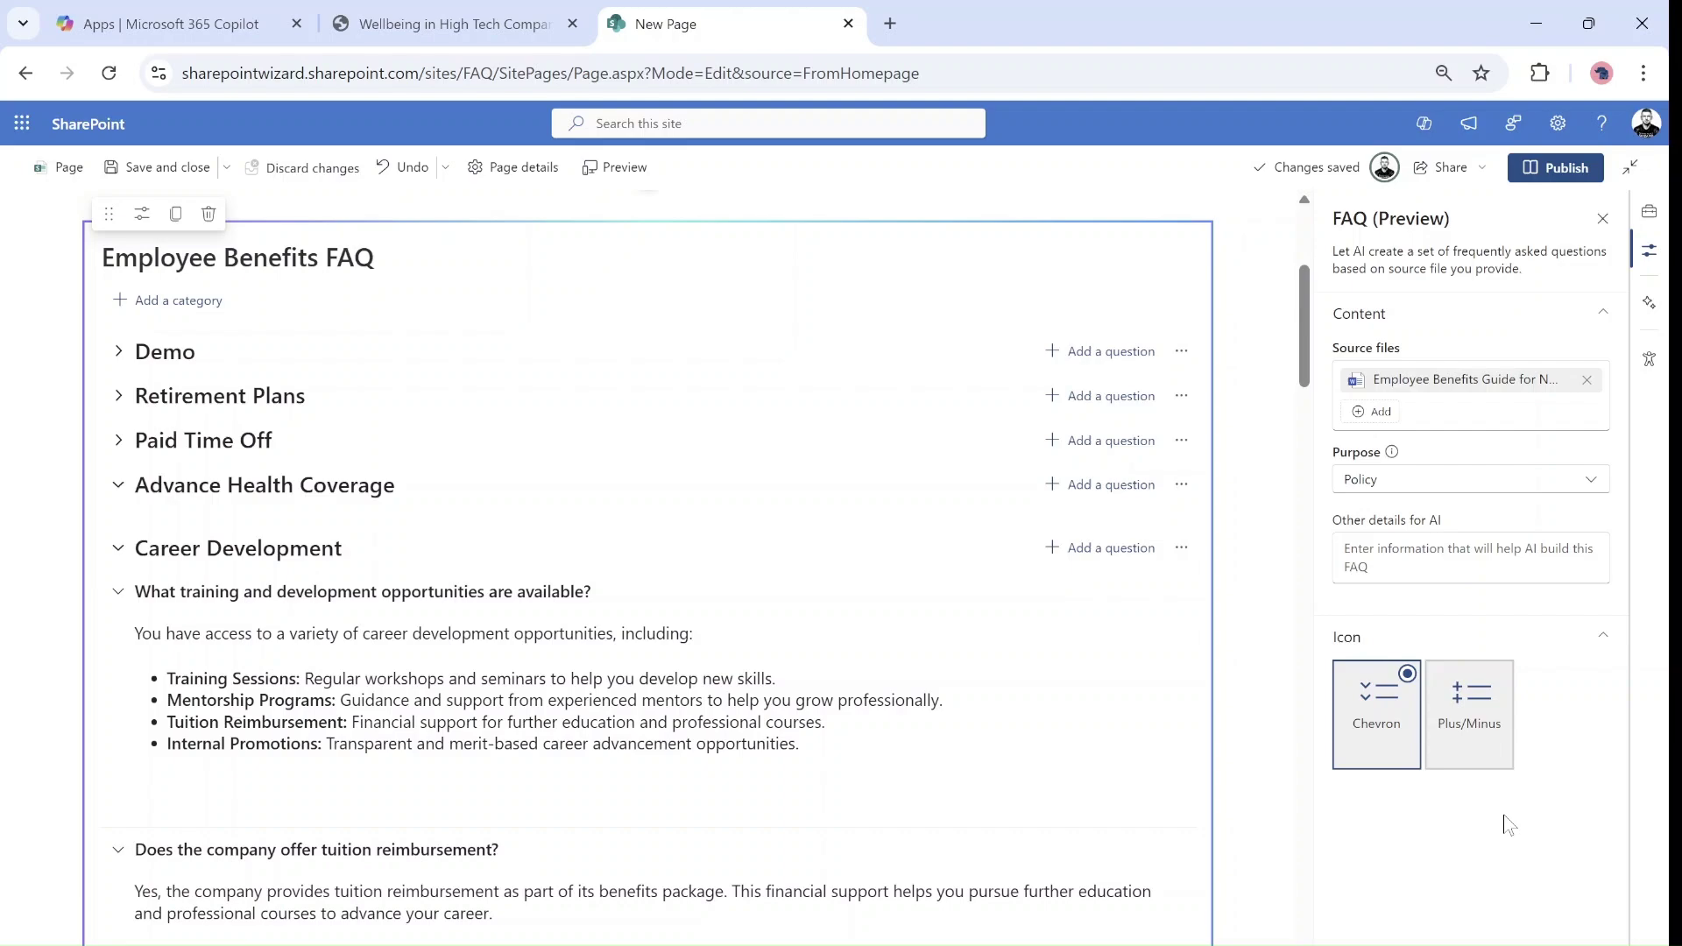
- Collapse the career, wellness and remote-work answers, then the Flexible Work category
{"action": "left_click", "coordinate": [118, 592]}
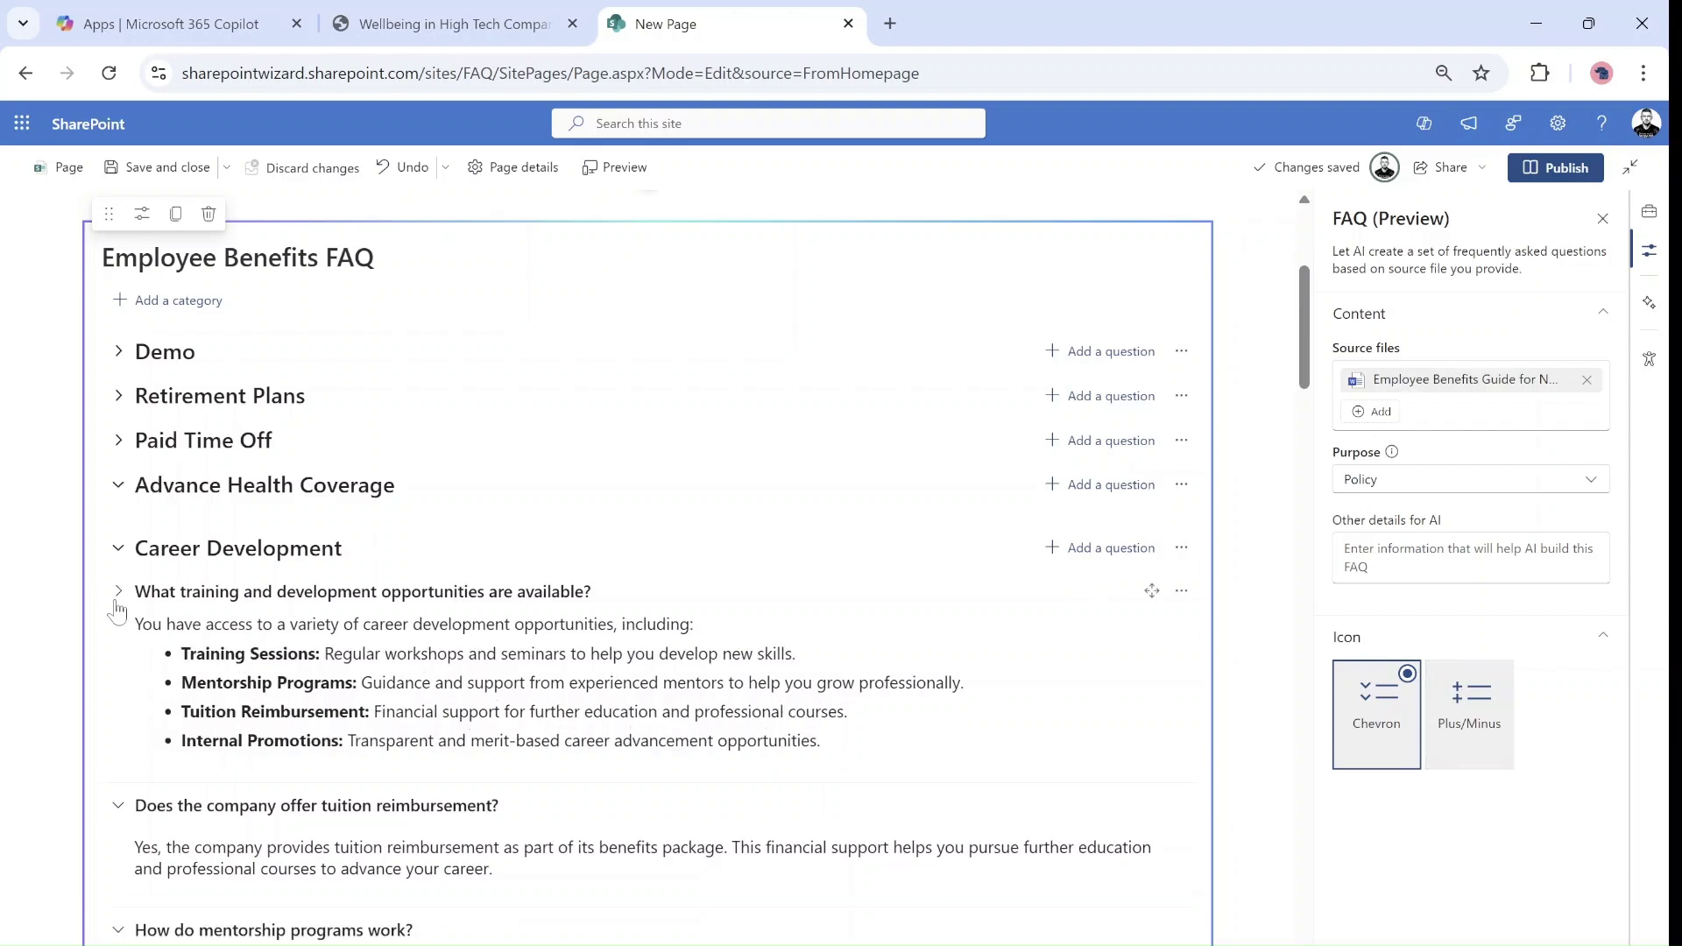
{"action": "left_click", "coordinate": [119, 635]}
{"action": "left_click", "coordinate": [119, 679]}
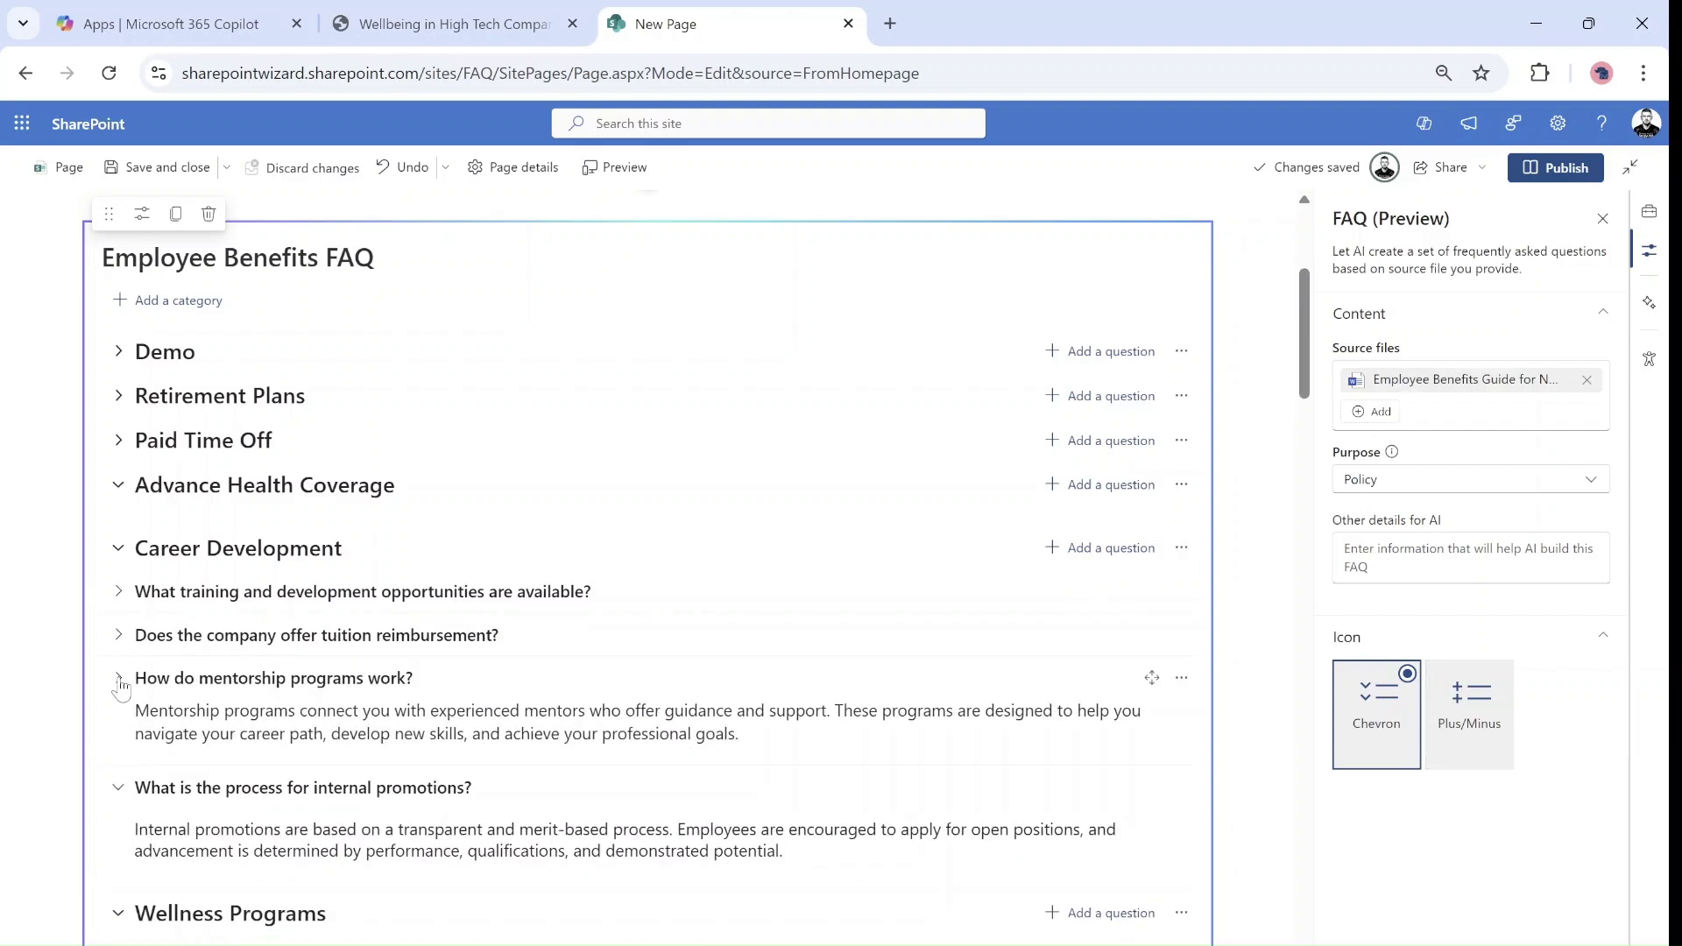
{"action": "left_click", "coordinate": [118, 721]}
{"action": "left_click", "coordinate": [118, 811]}
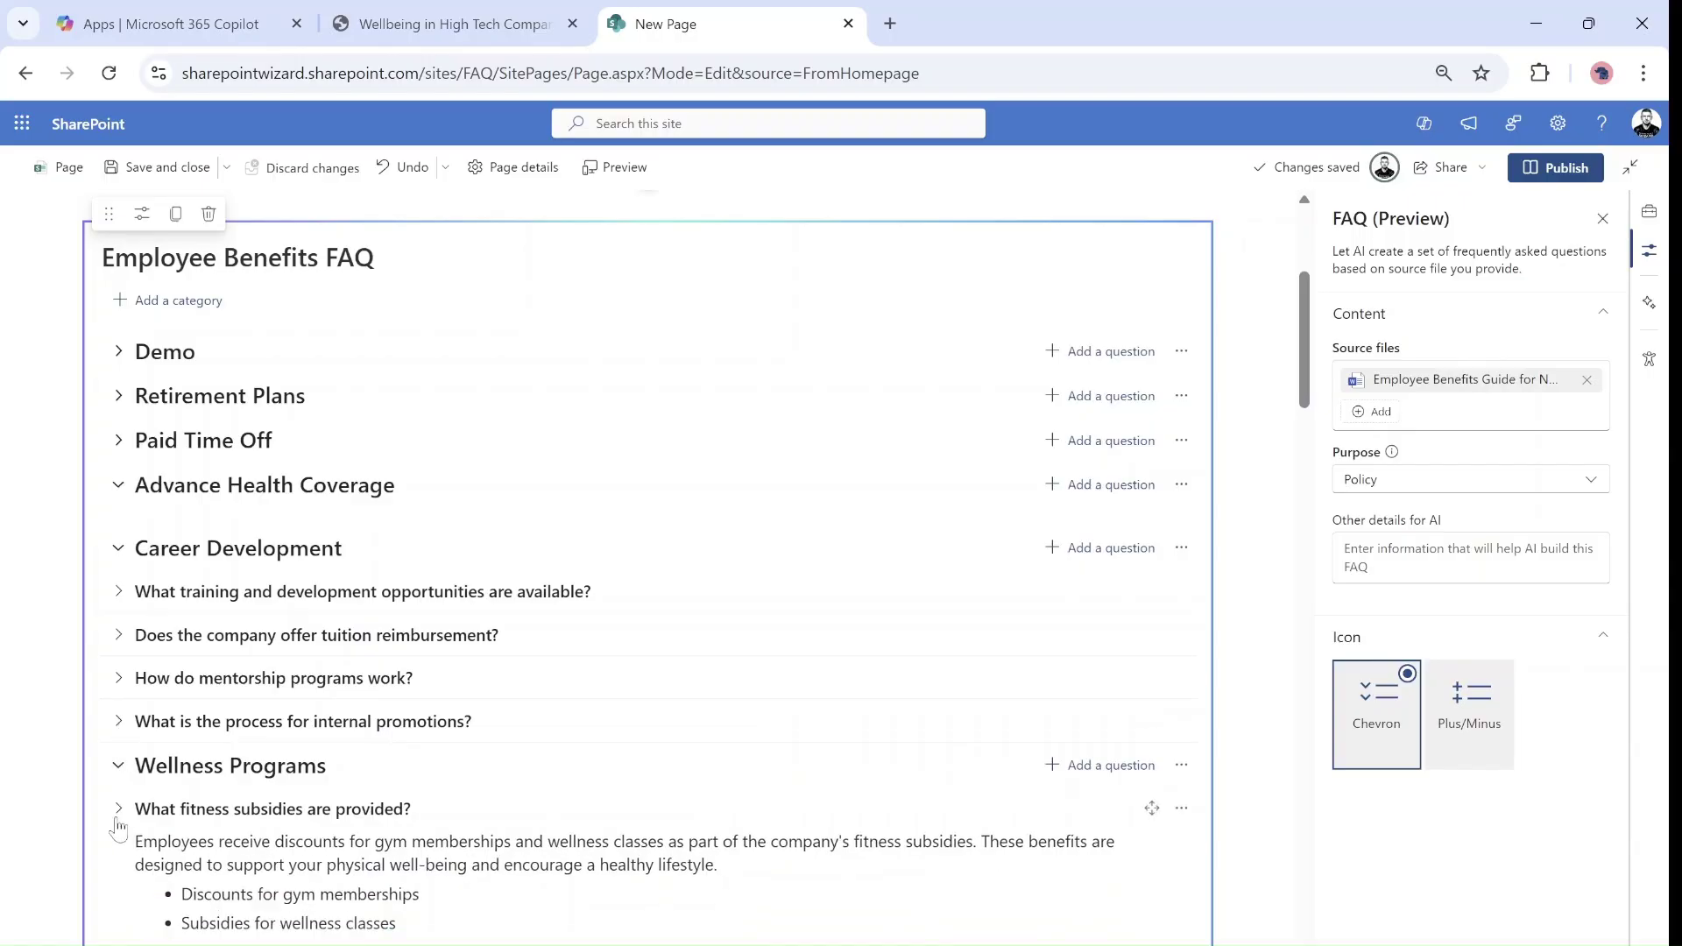
{"action": "left_click_drag", "start_coordinate": [1306, 357], "coordinate": [1308, 418]}
{"action": "left_click", "coordinate": [120, 529]}
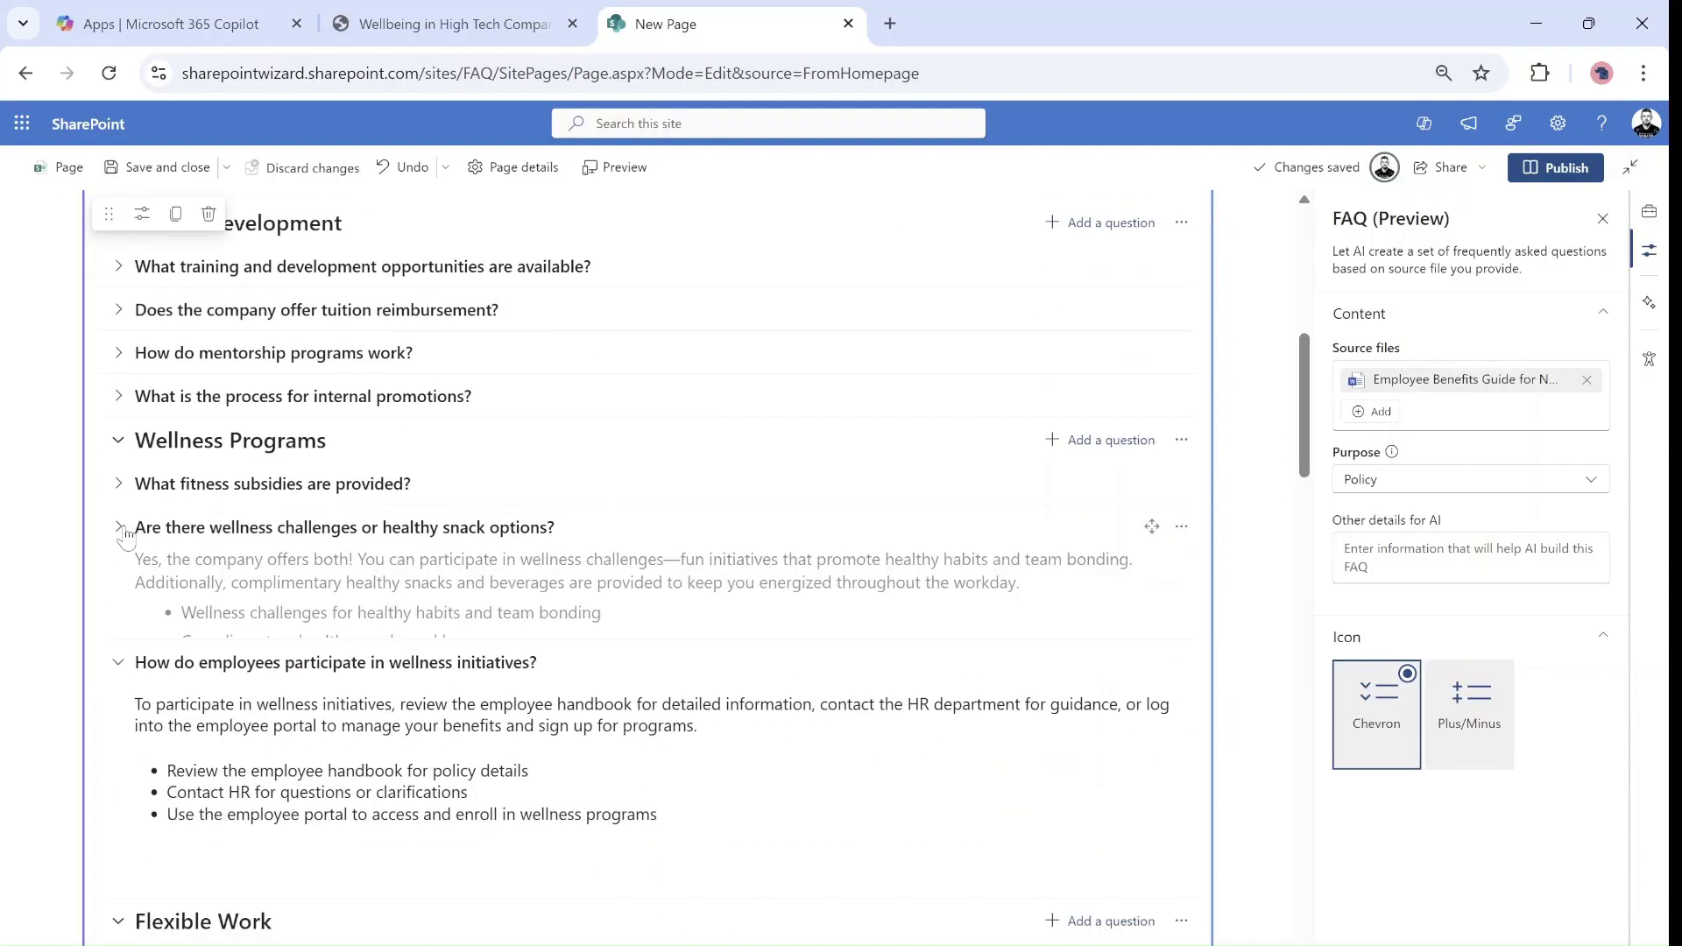
{"action": "left_click", "coordinate": [119, 572]}
{"action": "left_click", "coordinate": [118, 667]}
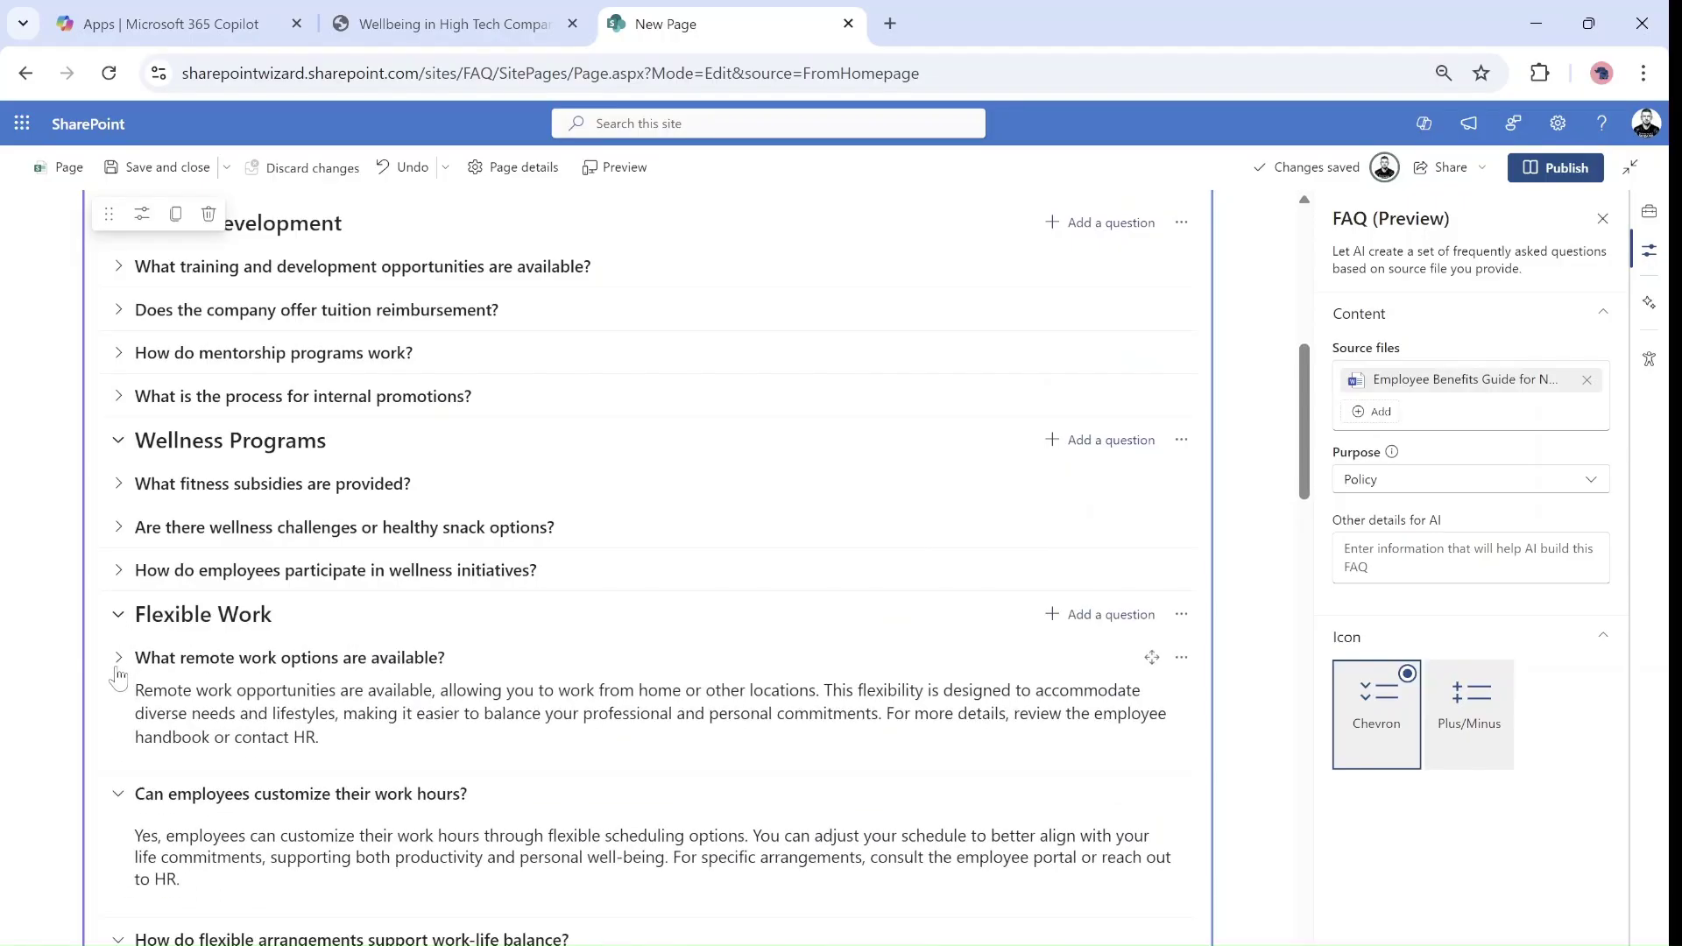
{"action": "left_click", "coordinate": [118, 701]}
{"action": "left_click", "coordinate": [120, 747]}
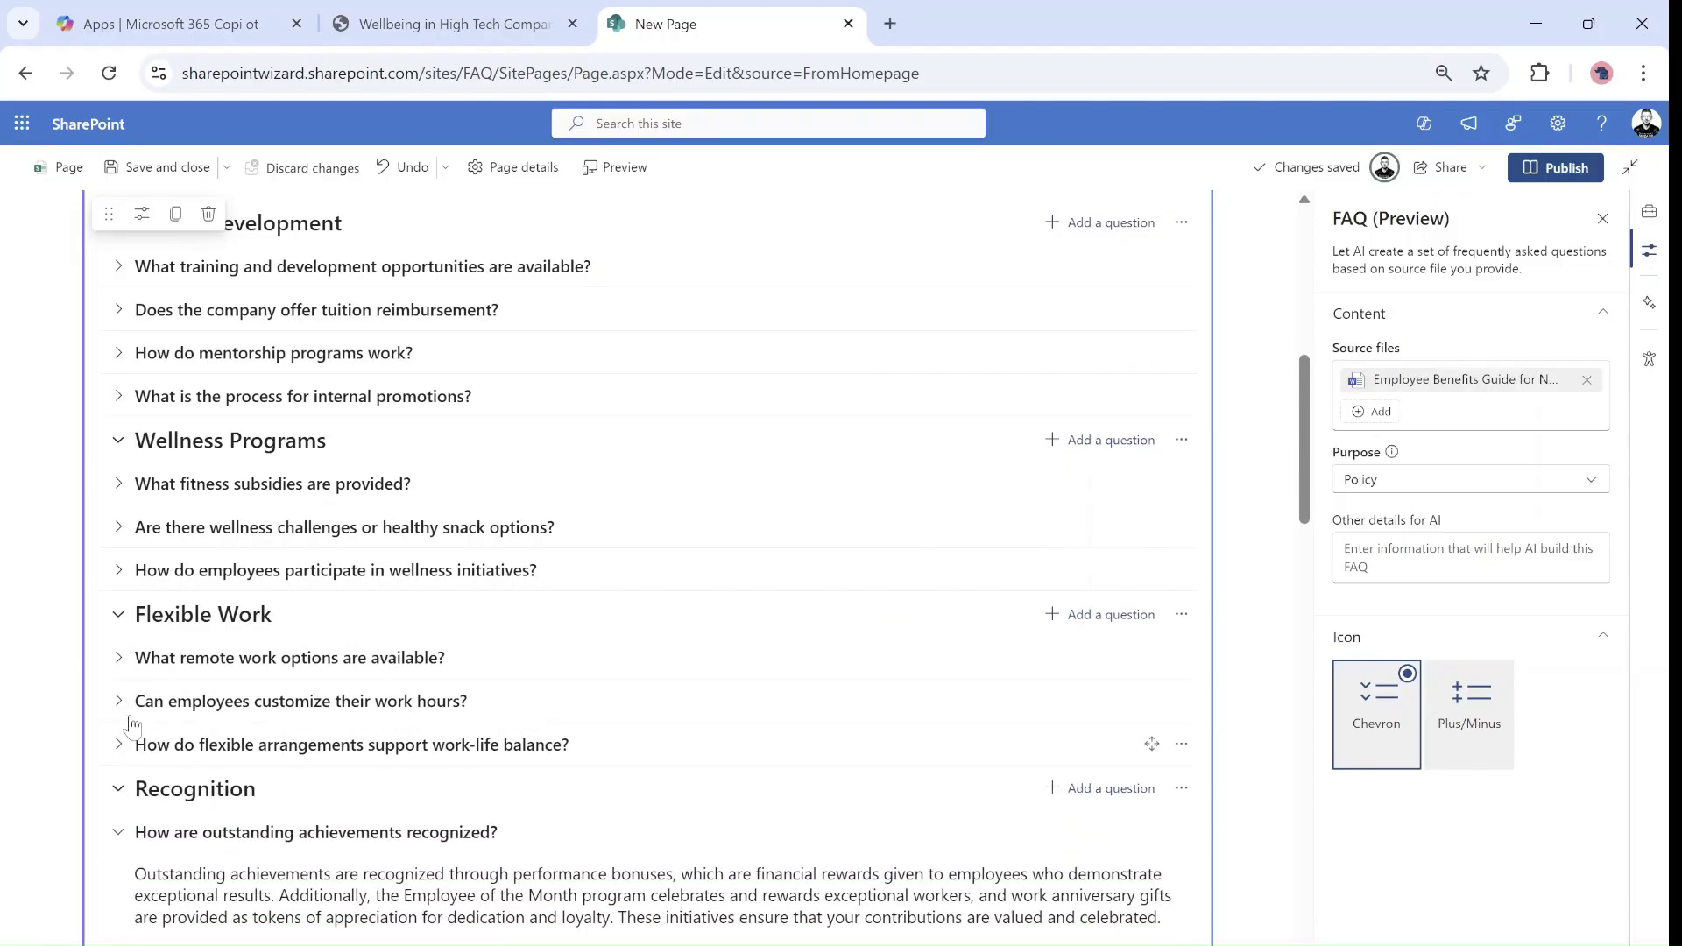
{"action": "left_click", "coordinate": [118, 615]}
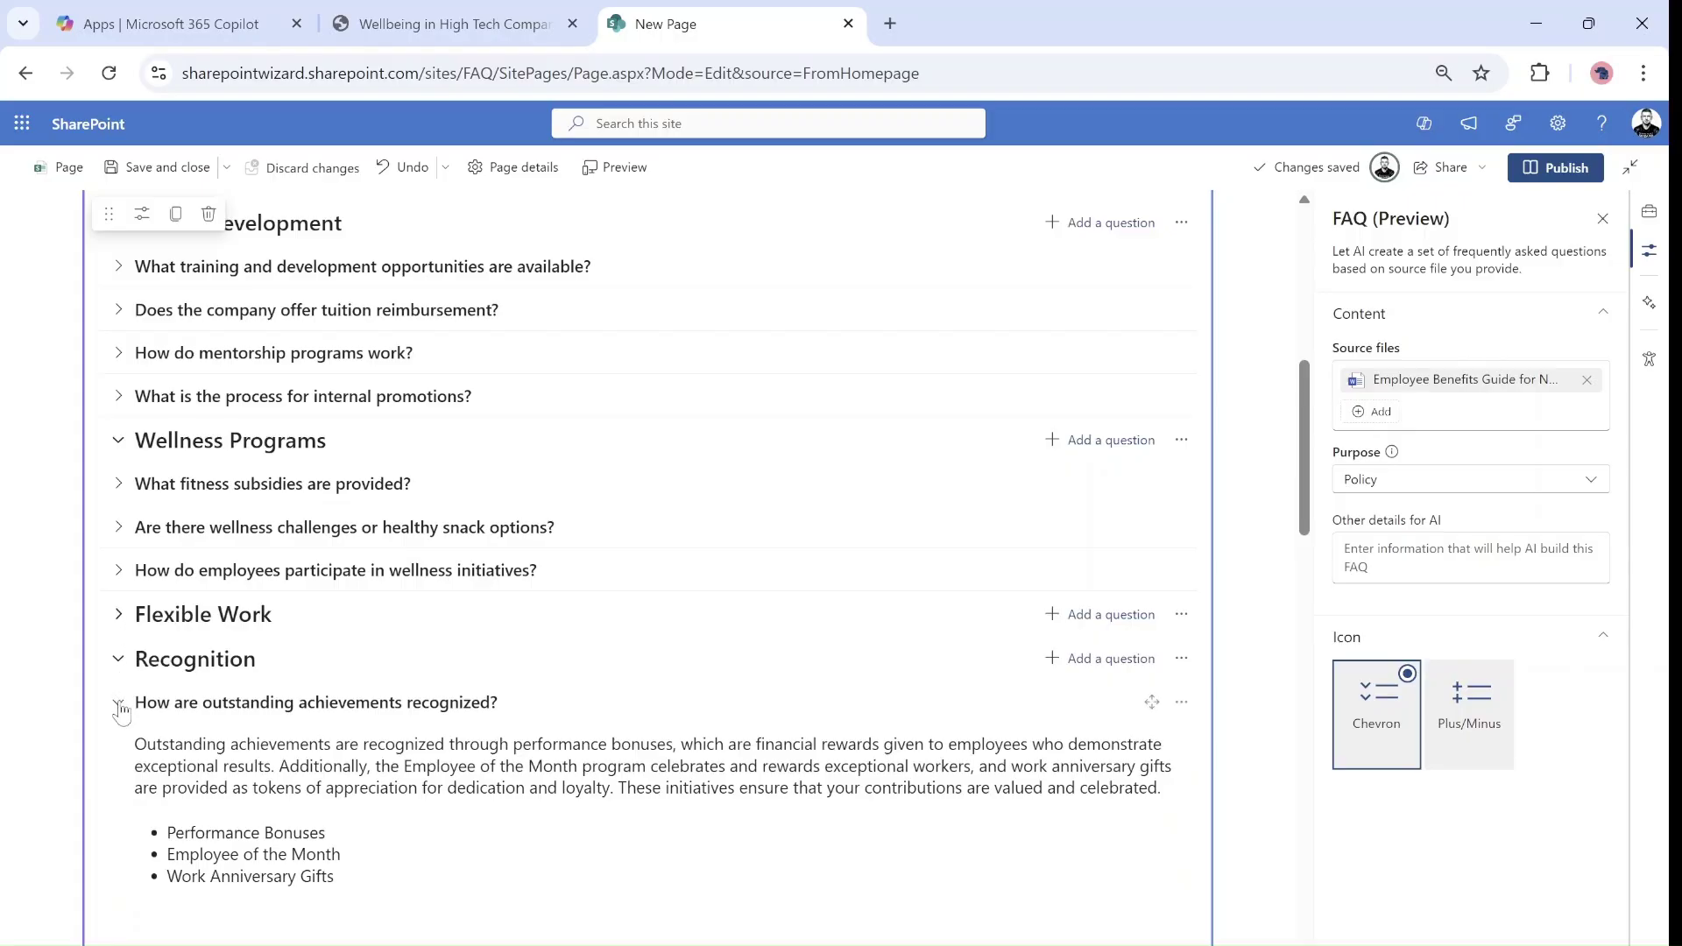
- Collapse the Career Development, Wellness Programs and Recognition categories and return to the page top
{"action": "left_click_drag", "start_coordinate": [1303, 514], "coordinate": [1293, 435]}
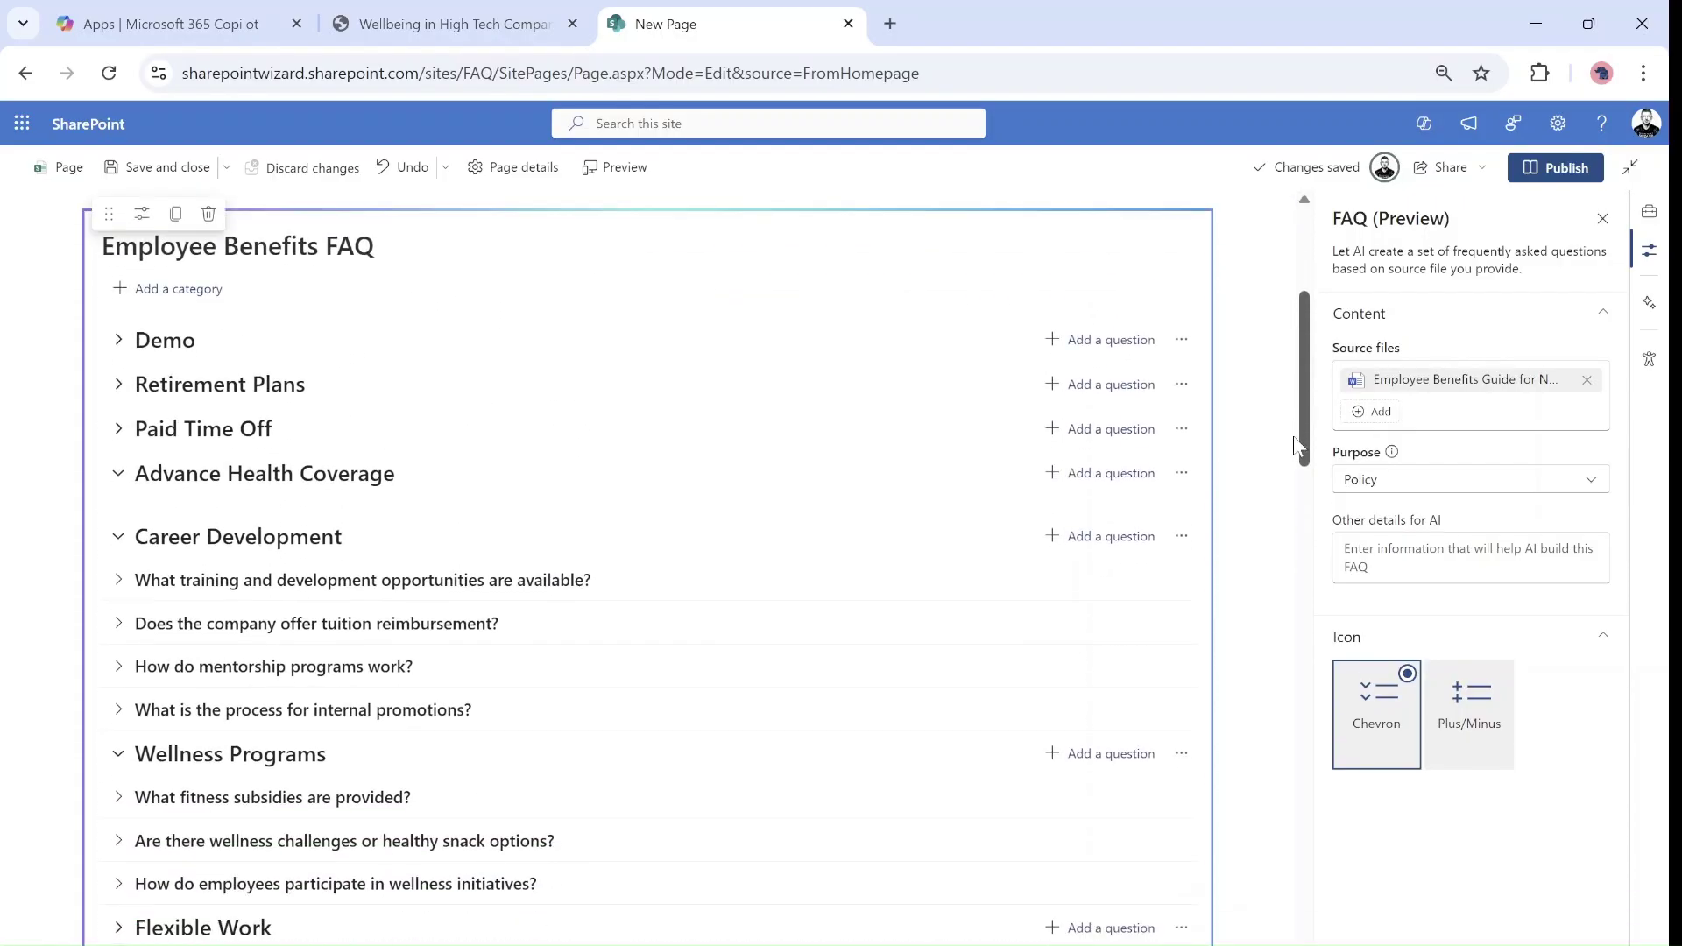
{"action": "left_click", "coordinate": [120, 540]}
{"action": "left_click", "coordinate": [121, 583]}
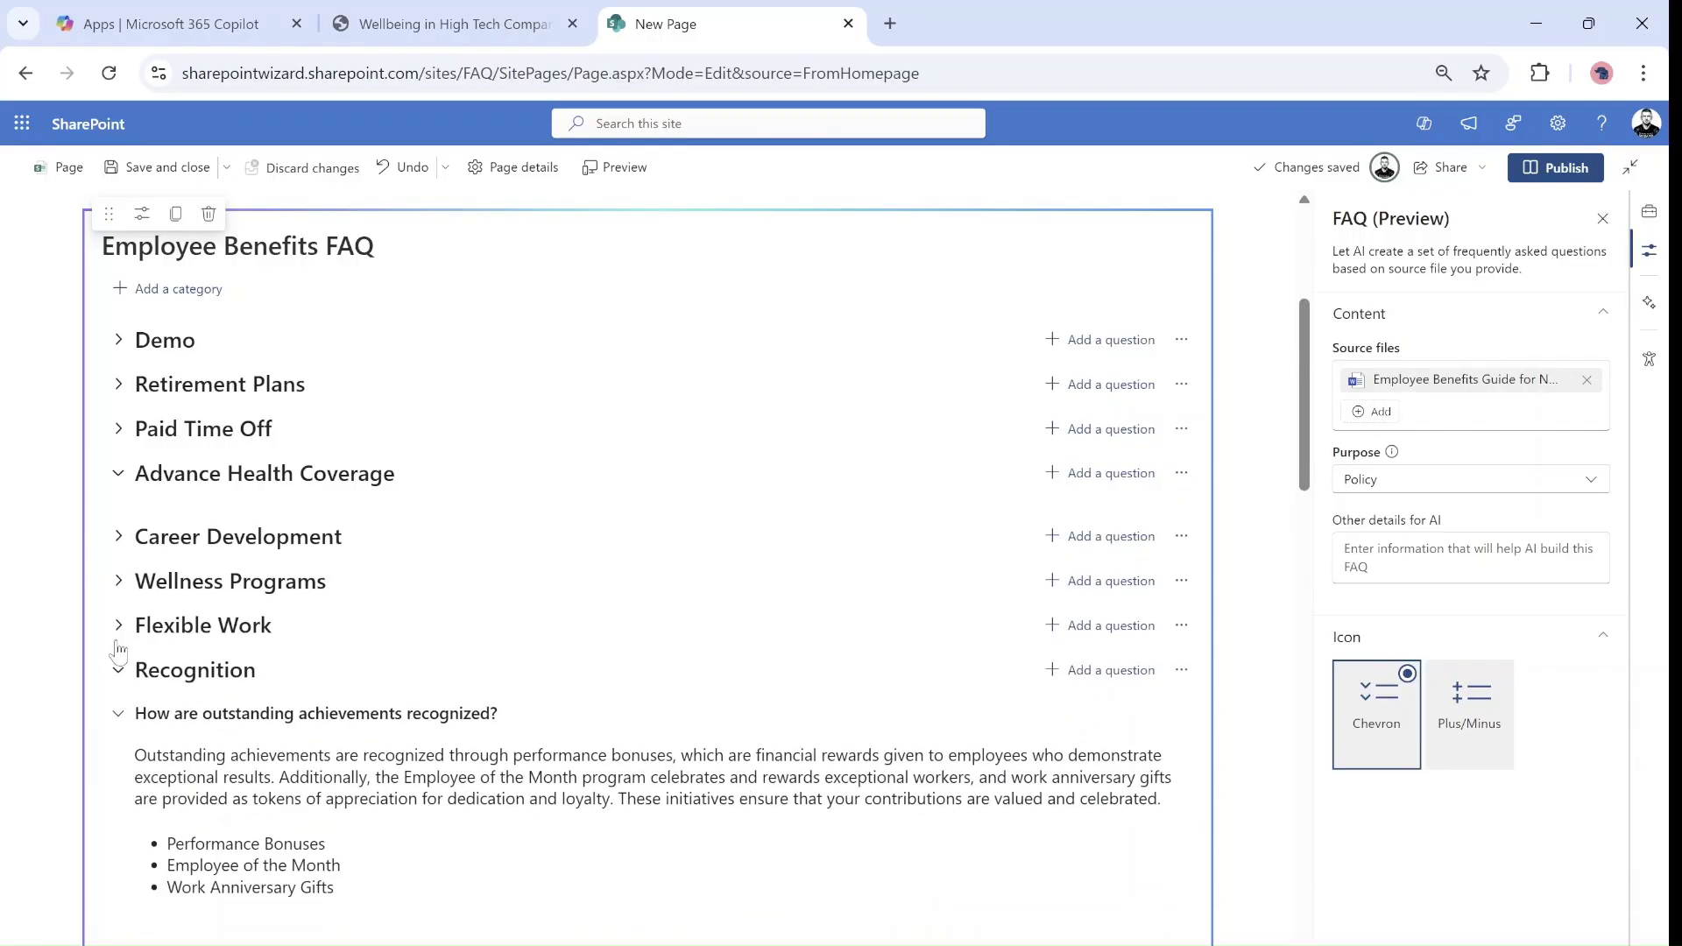
{"action": "left_click", "coordinate": [120, 672]}
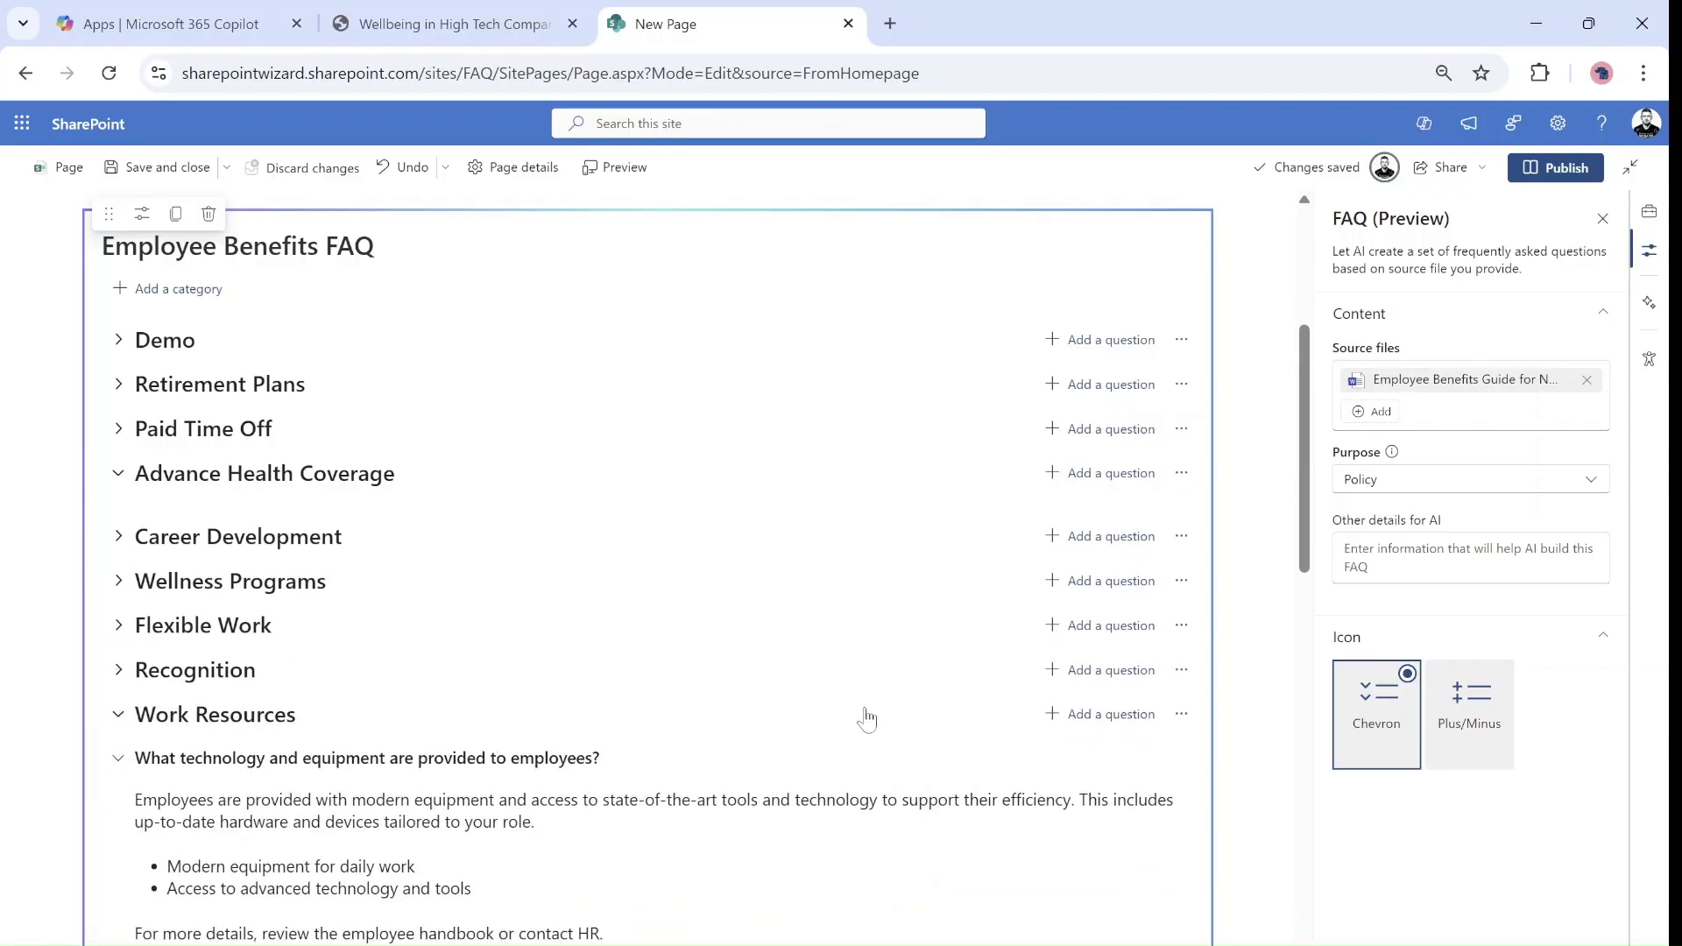
{"action": "left_click", "coordinate": [118, 759]}
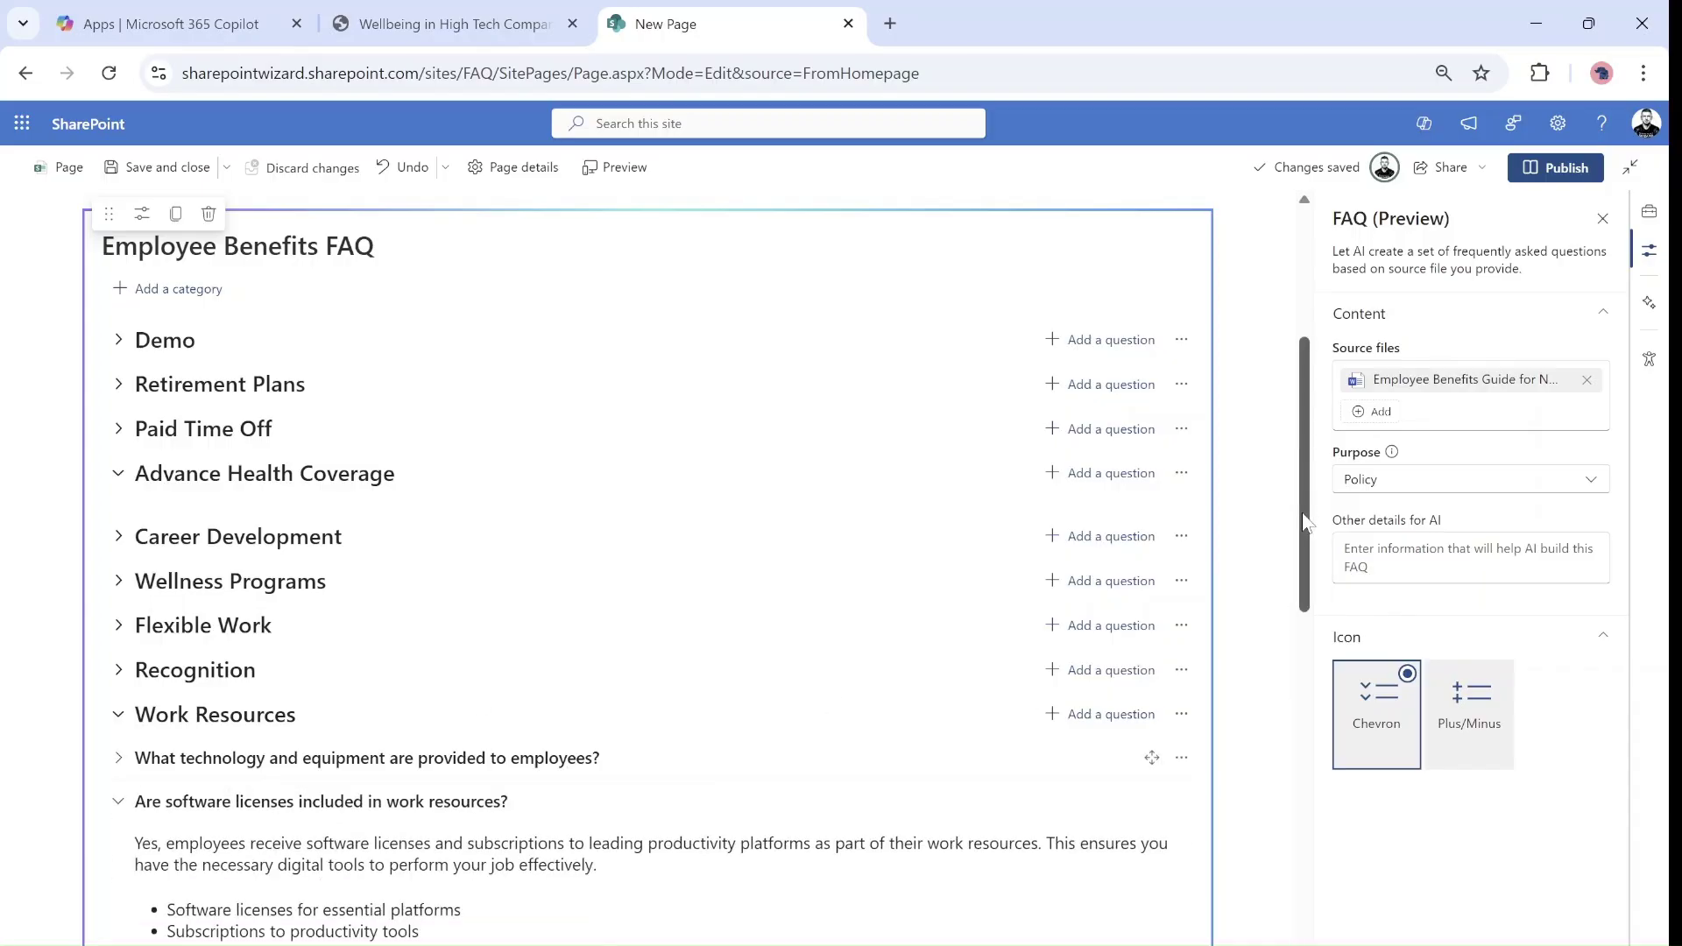
{"action": "scroll", "coordinate": [1292, 486], "scroll_direction": "up", "scroll_amount": 4}
{"action": "scroll", "coordinate": [1291, 425], "scroll_direction": "up", "scroll_amount": 1}
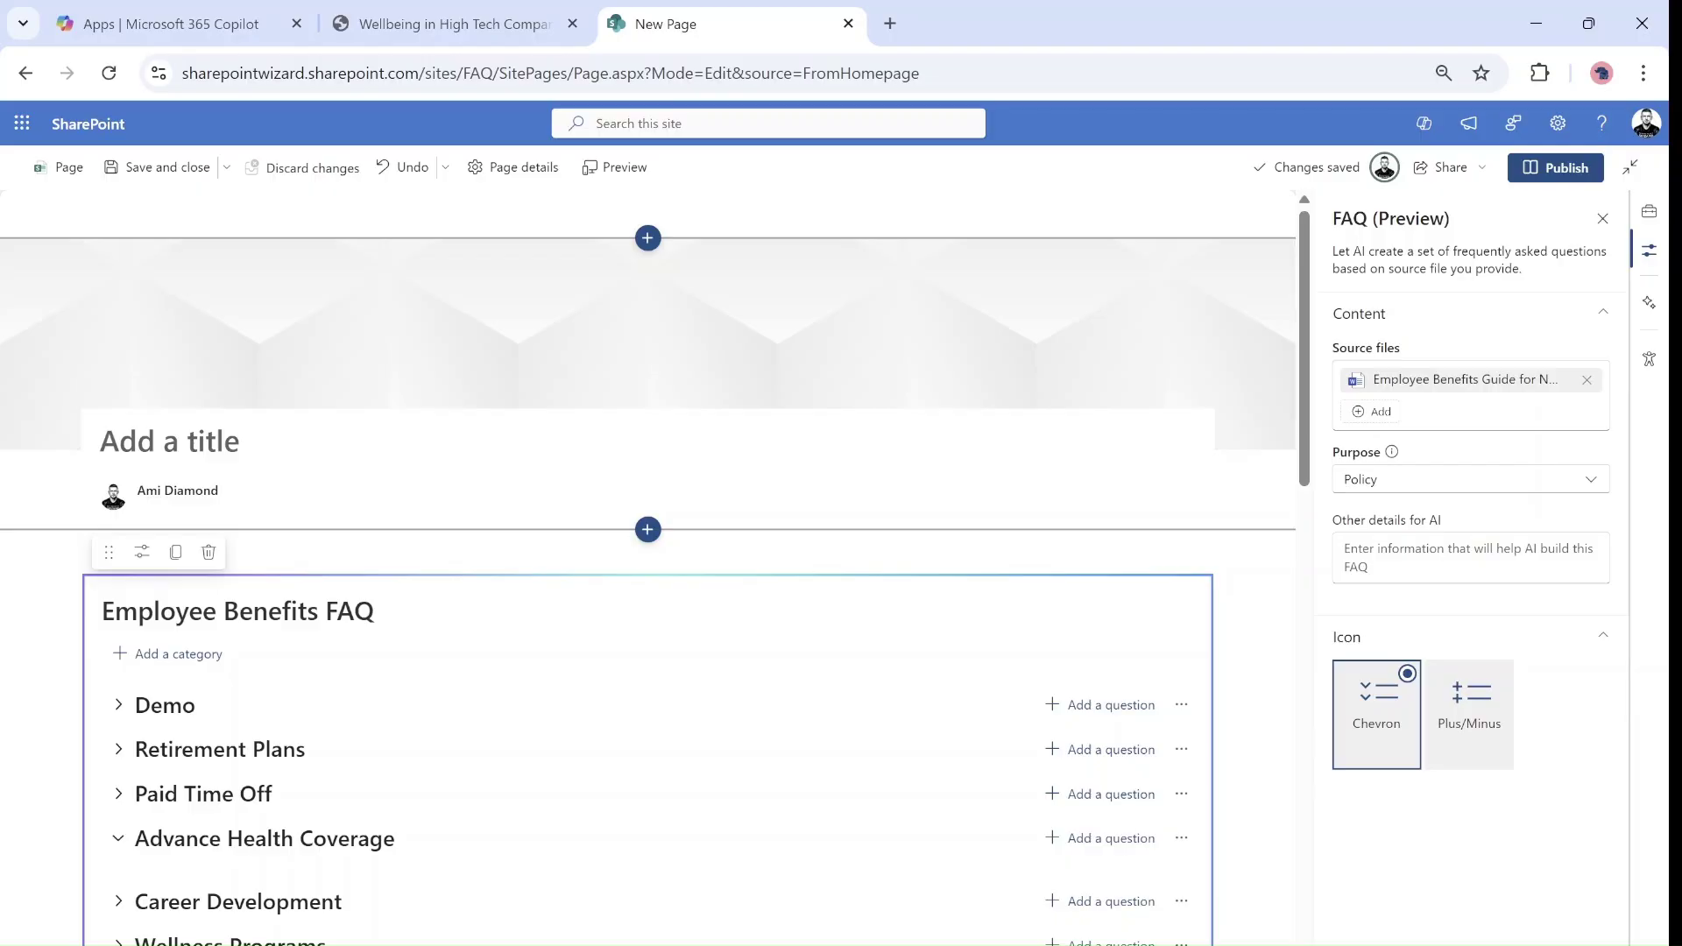
- Open the section's layout settings, reload the page and attempt Save and close
{"action": "left_click", "coordinate": [429, 549]}
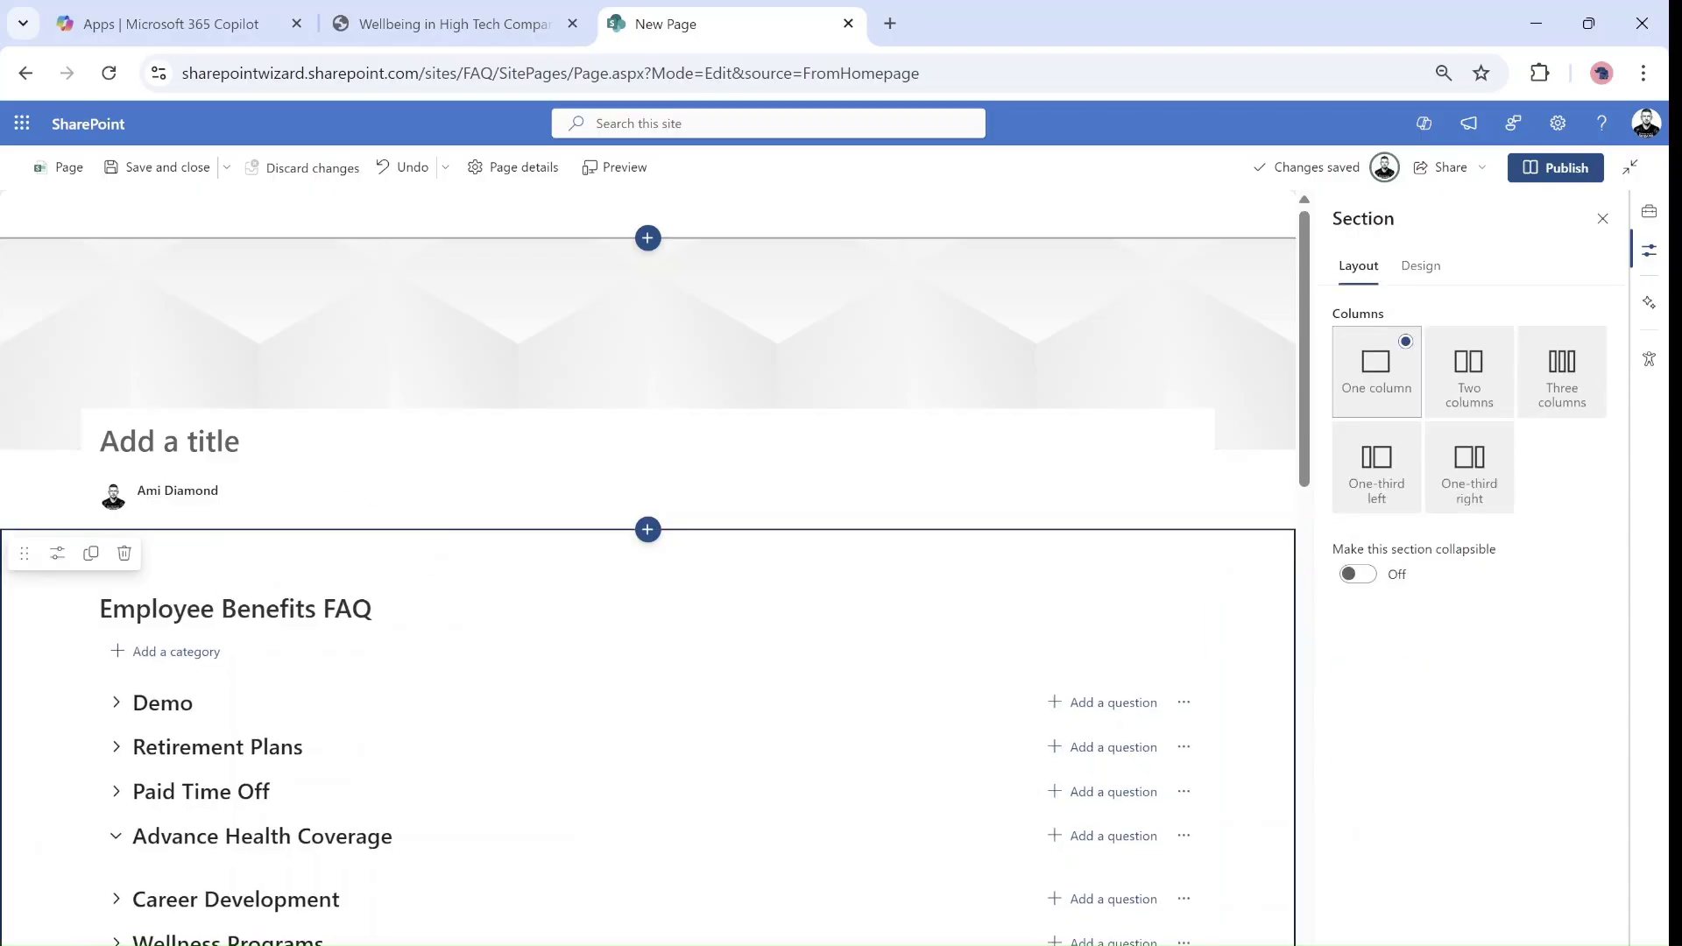
{"action": "left_click", "coordinate": [108, 72]}
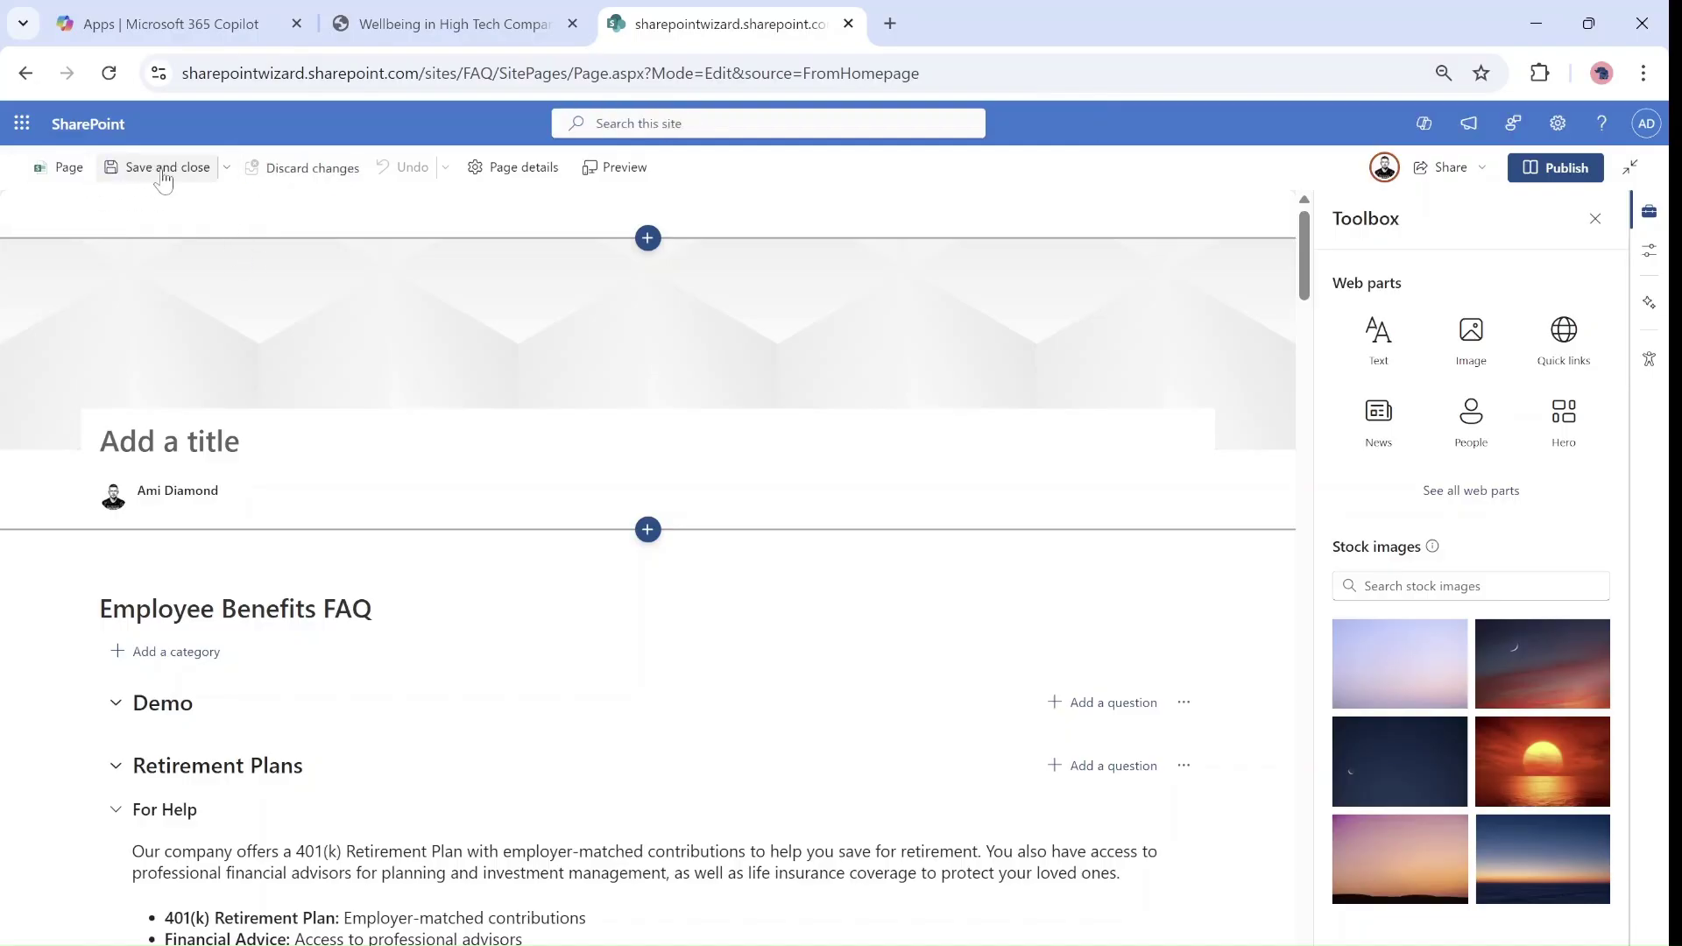
{"action": "left_click", "coordinate": [163, 178]}
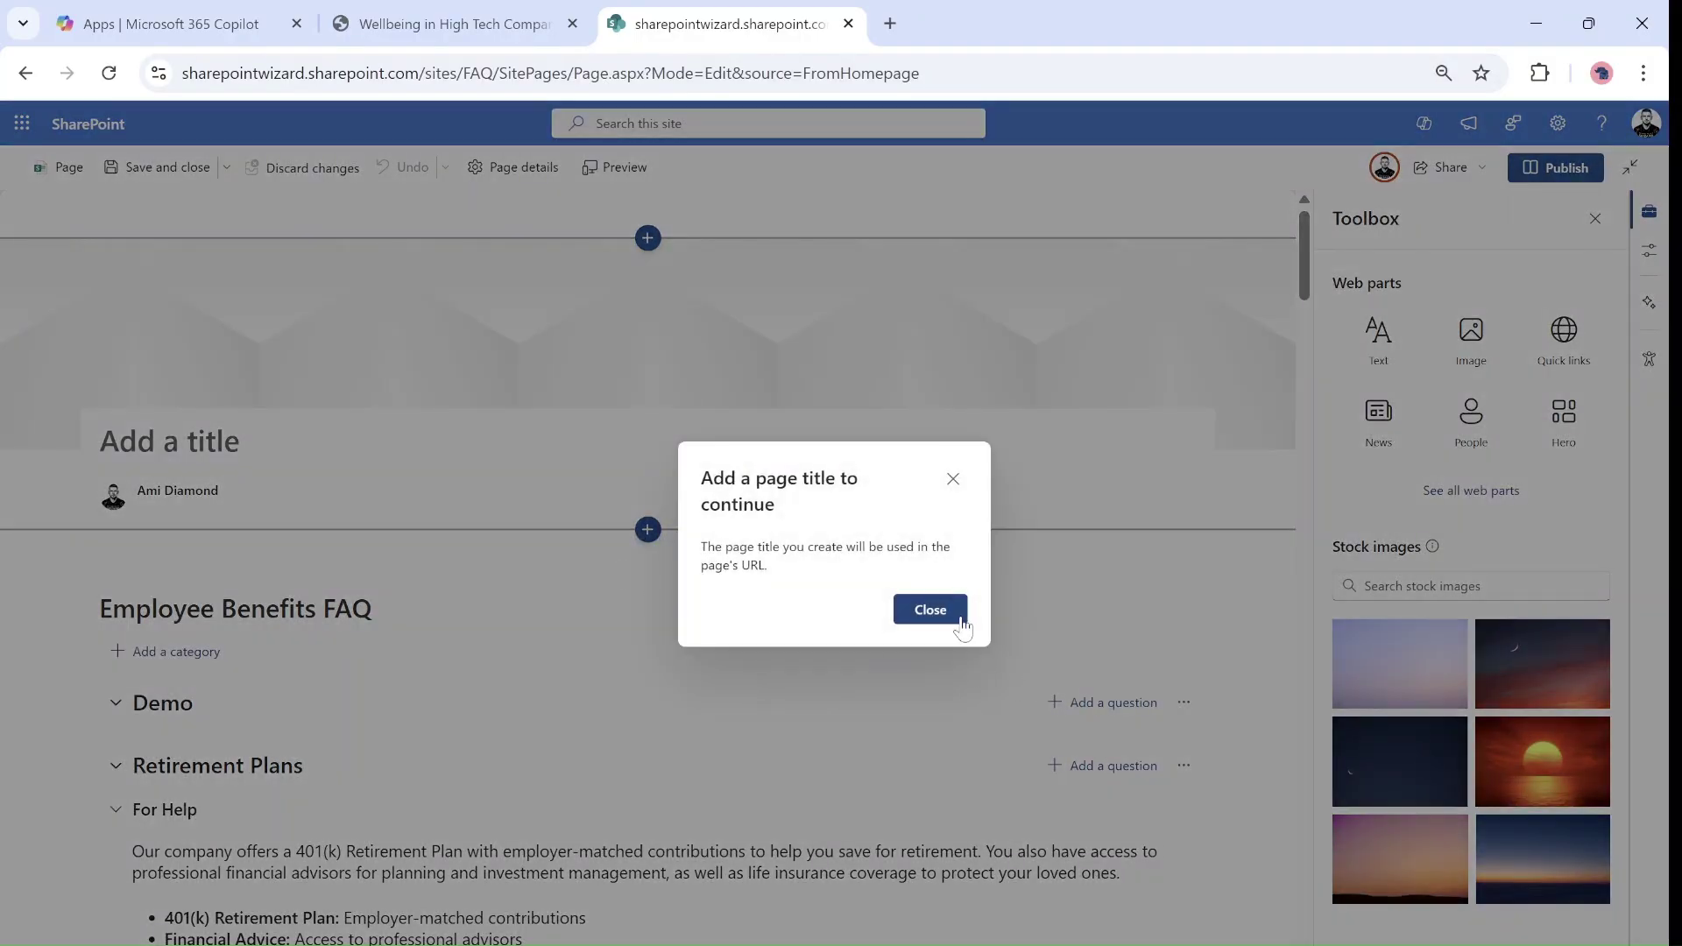
- Title the page 'demo' and save and close it
{"action": "left_click", "coordinate": [956, 615]}
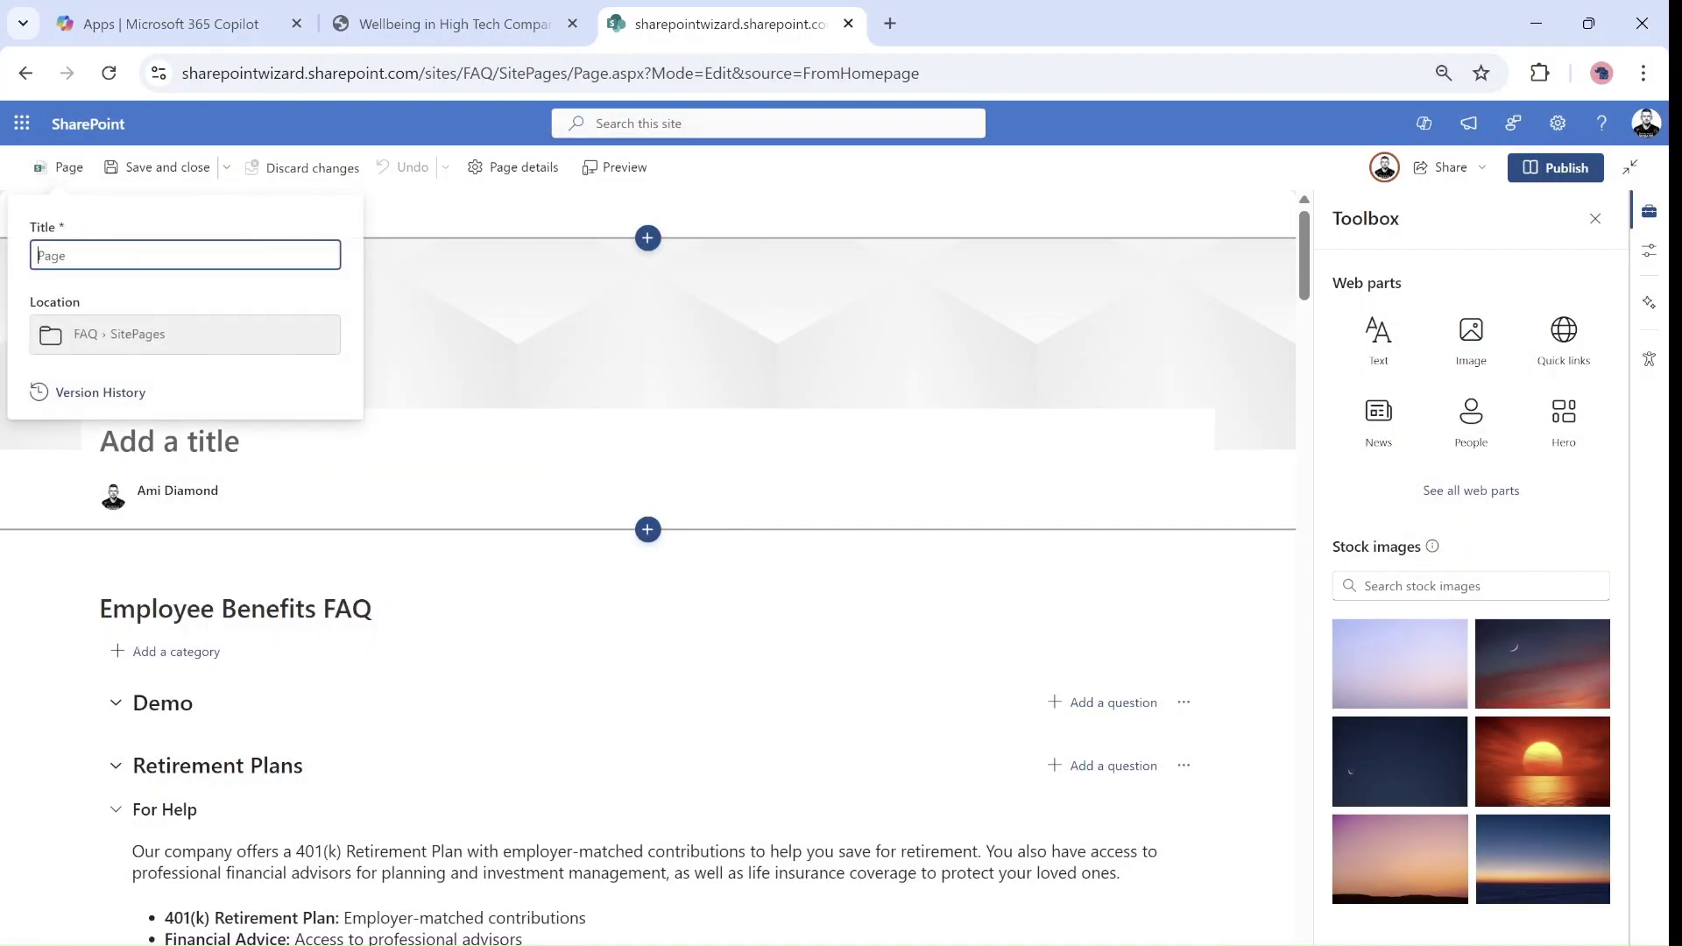
{"action": "type", "text": "demo"}
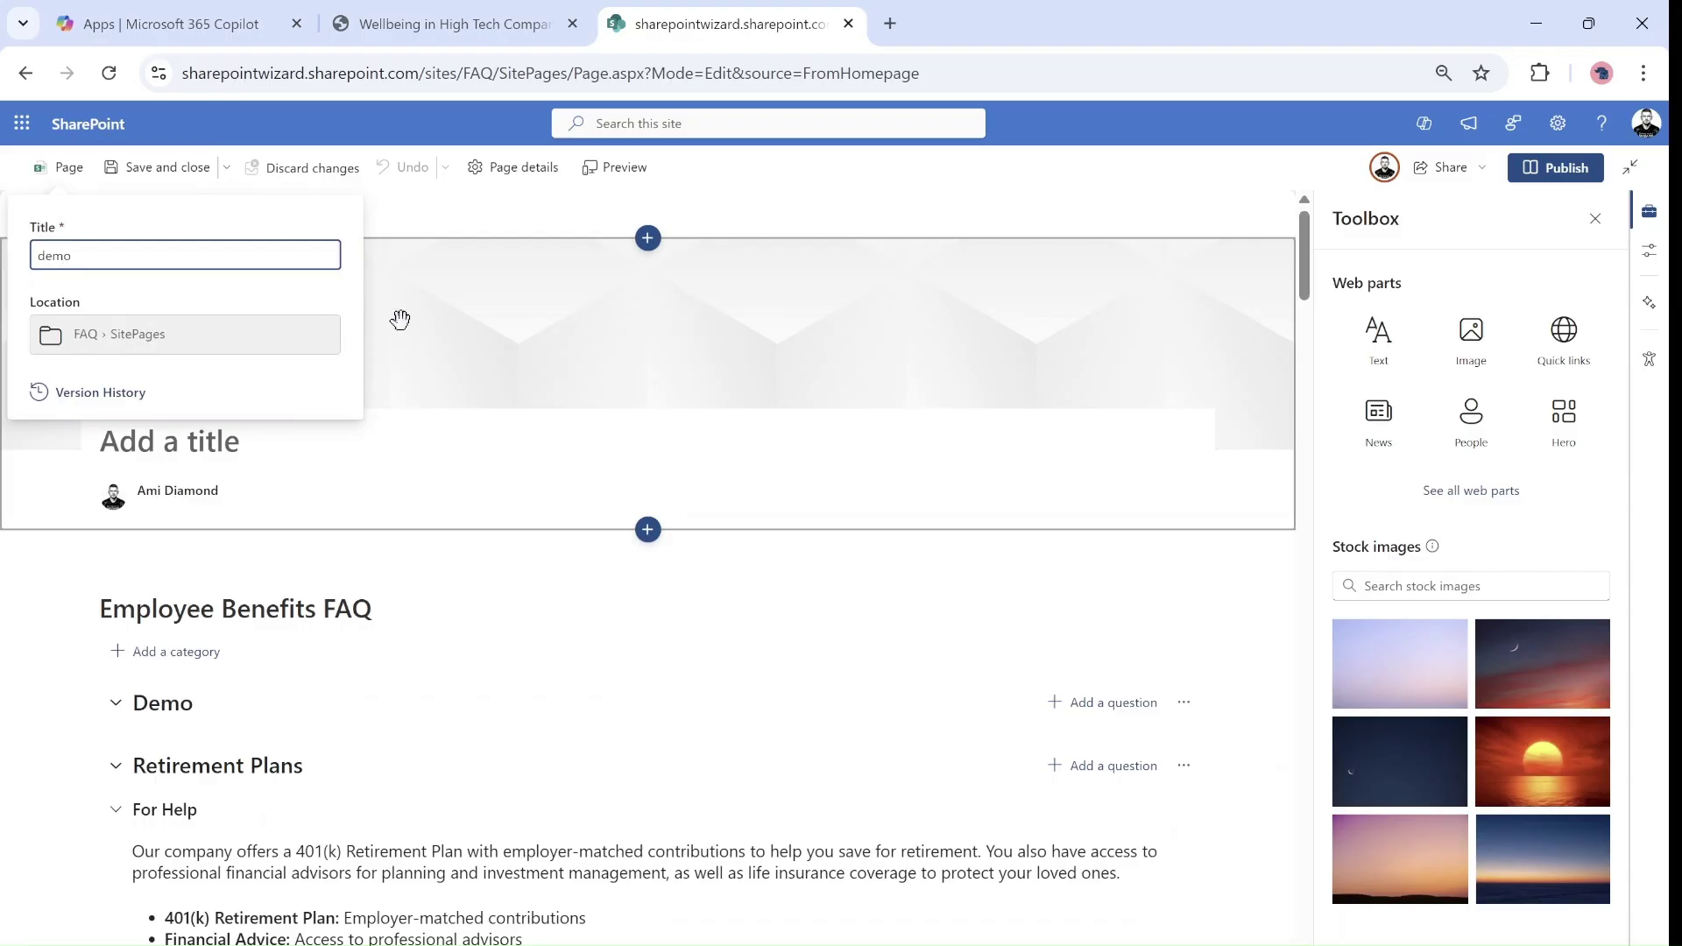
{"action": "left_click", "coordinate": [208, 171]}
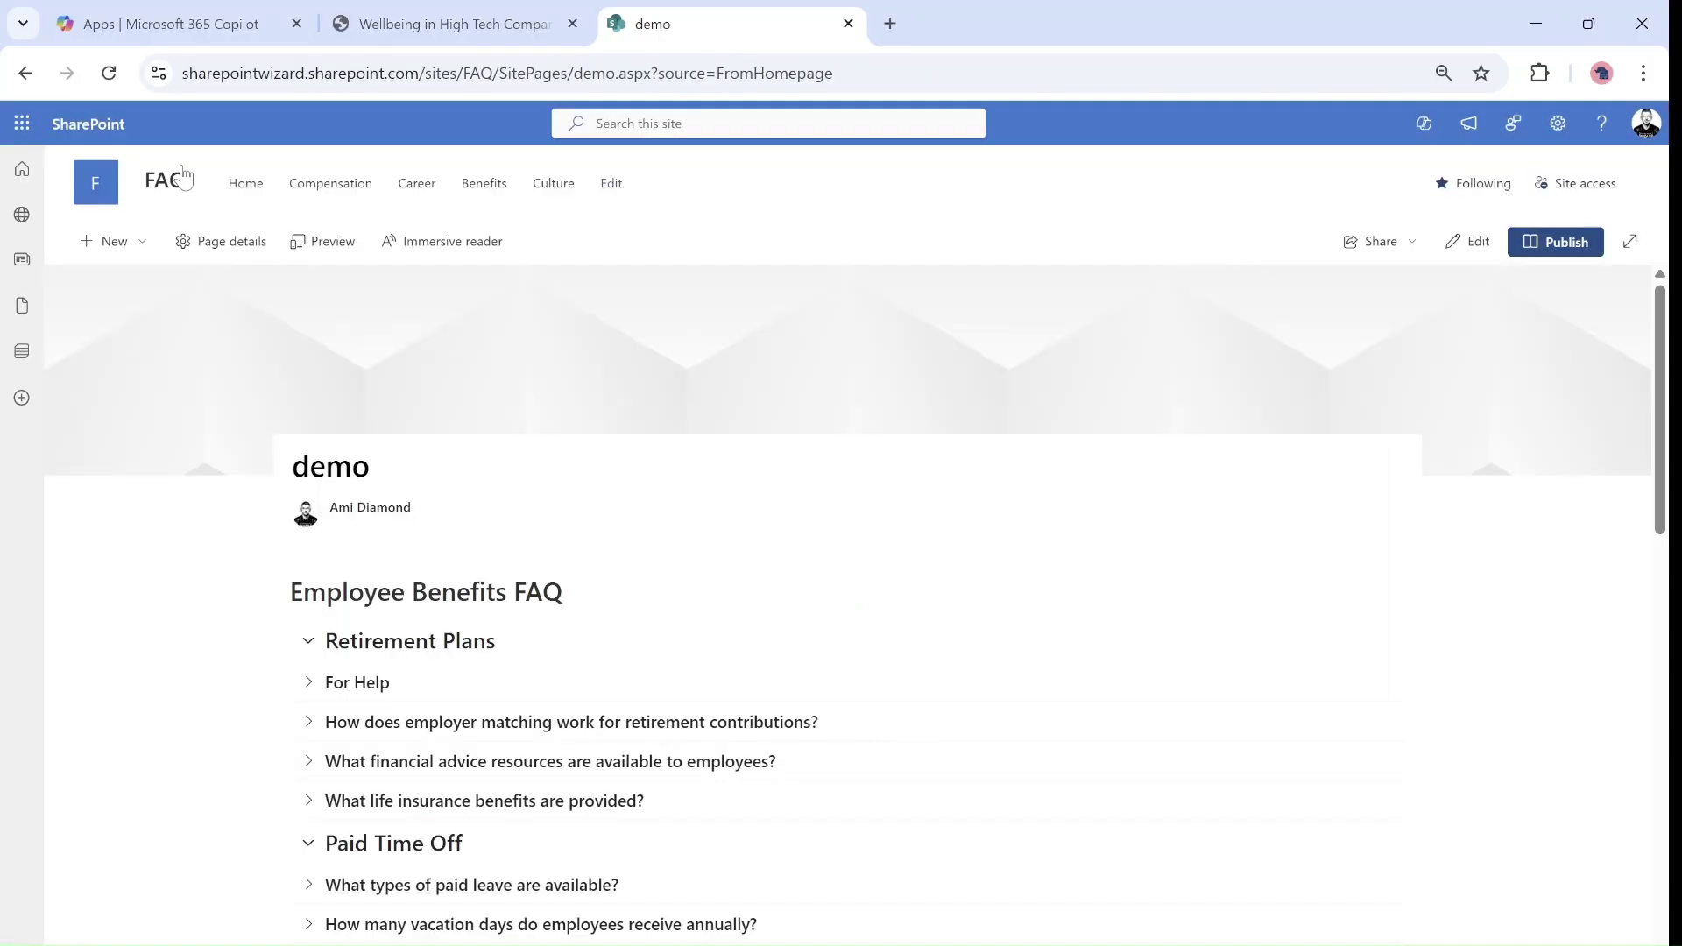
- Create a new site page from the blank layout
{"action": "left_click", "coordinate": [114, 241]}
{"action": "left_click", "coordinate": [130, 289]}
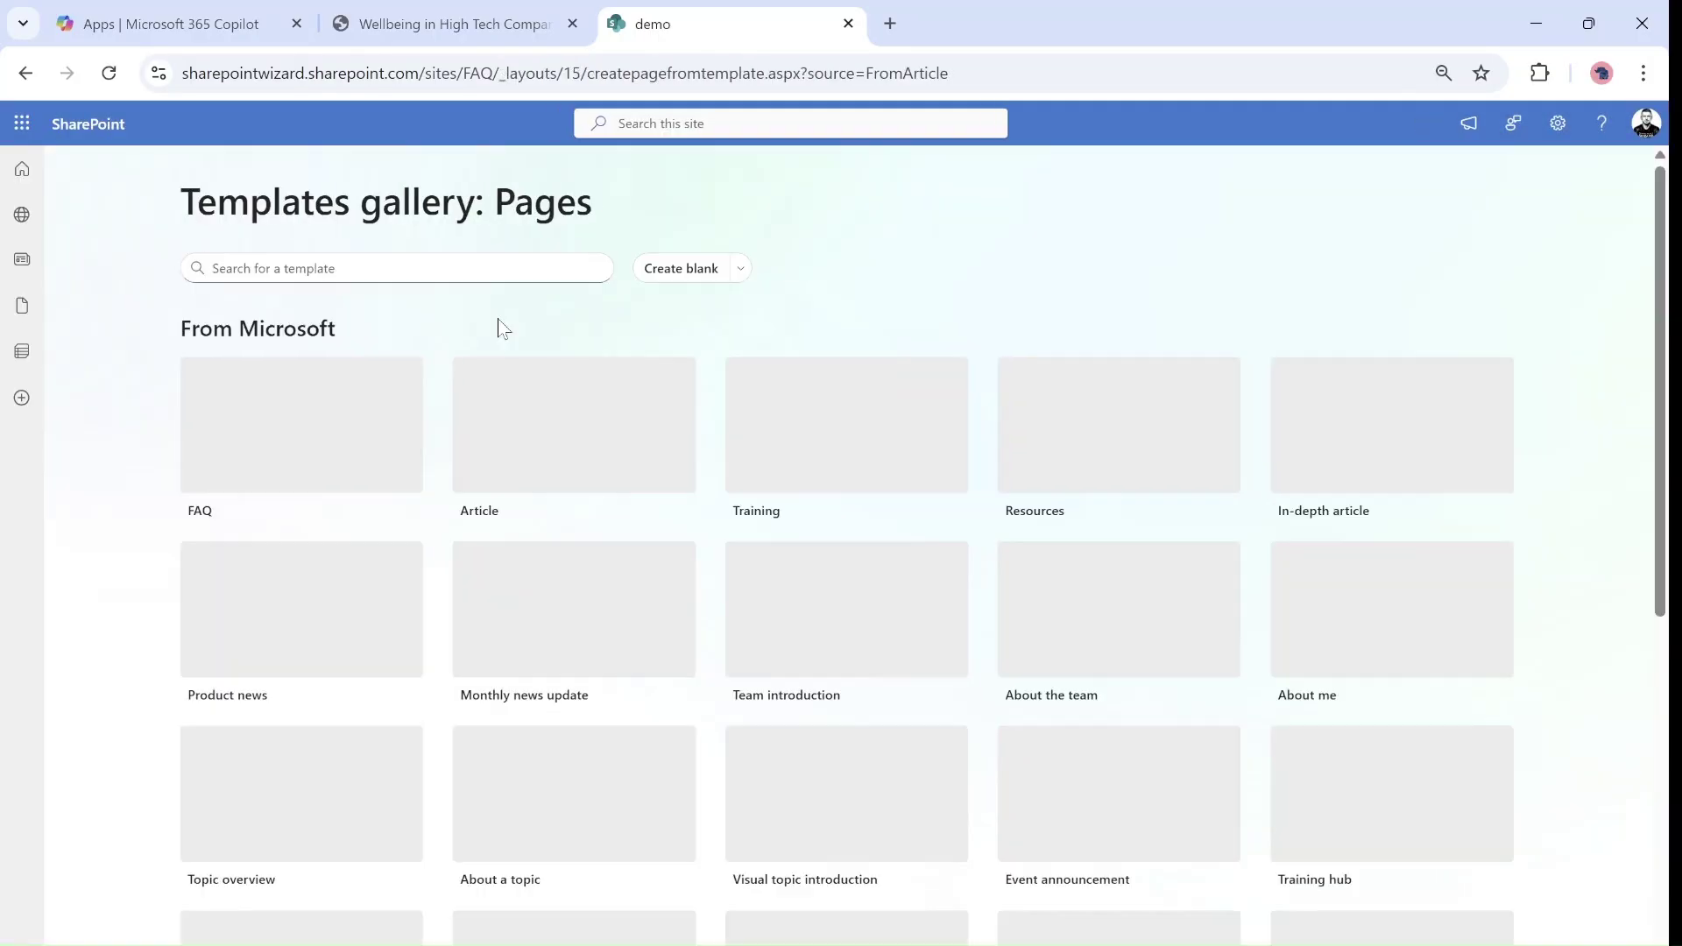
{"action": "left_click", "coordinate": [652, 268]}
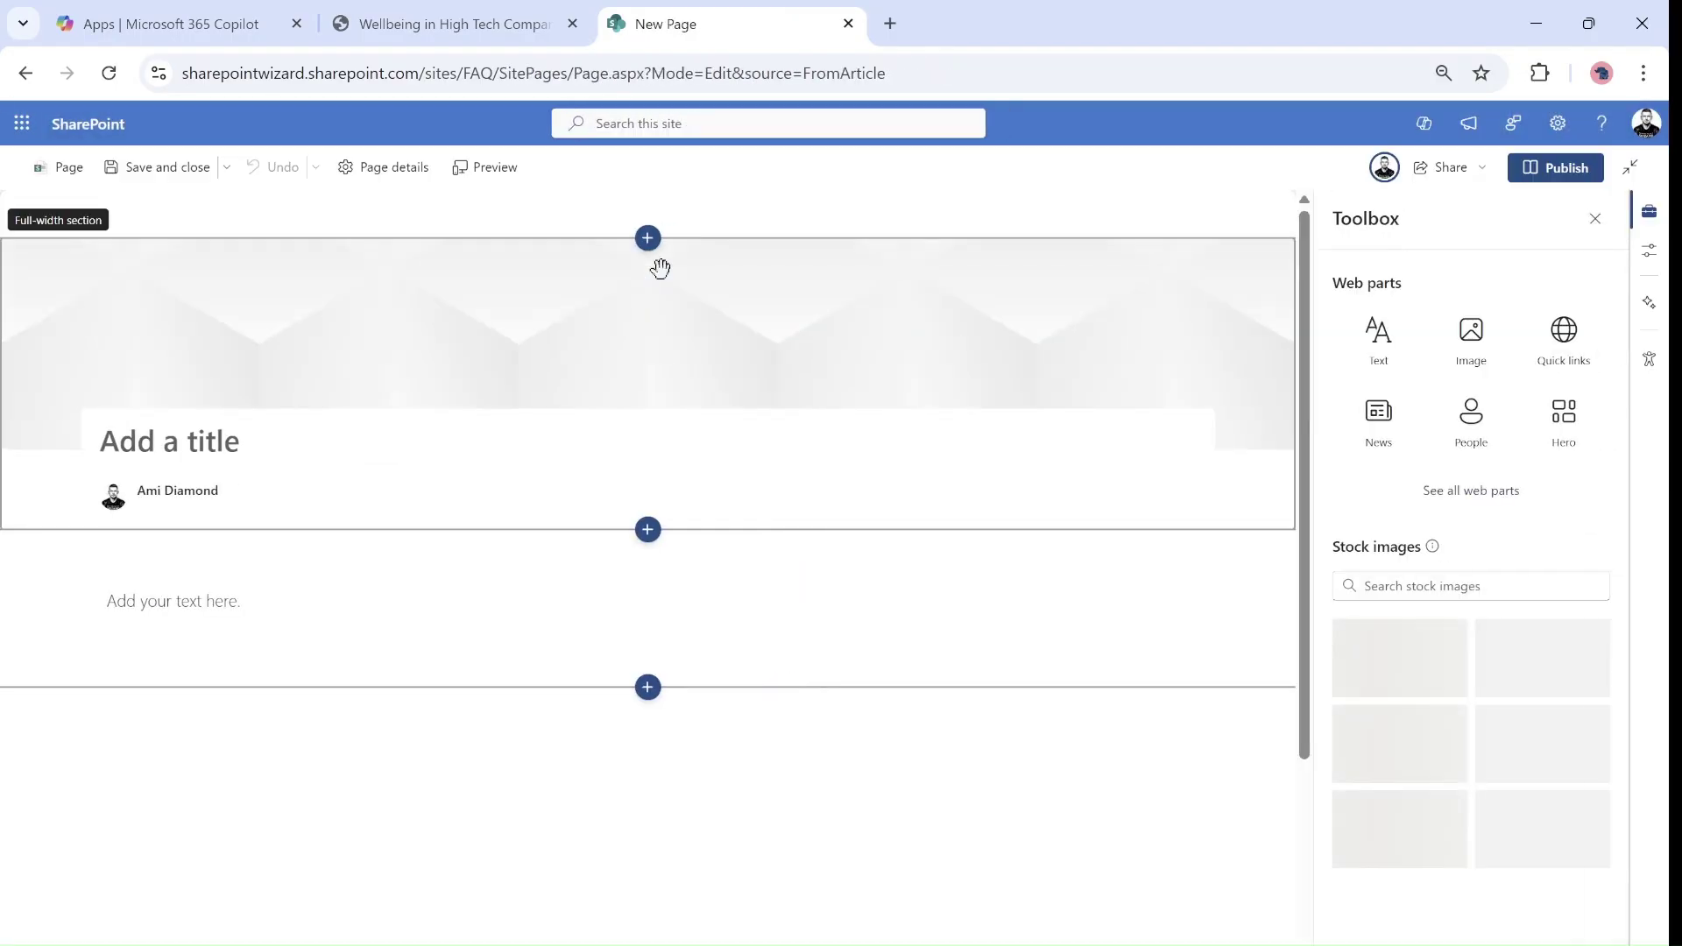
- Add the FAQ (Preview) web part with the Wellbeing in High Tech Company file as source
{"action": "left_click", "coordinate": [648, 559]}
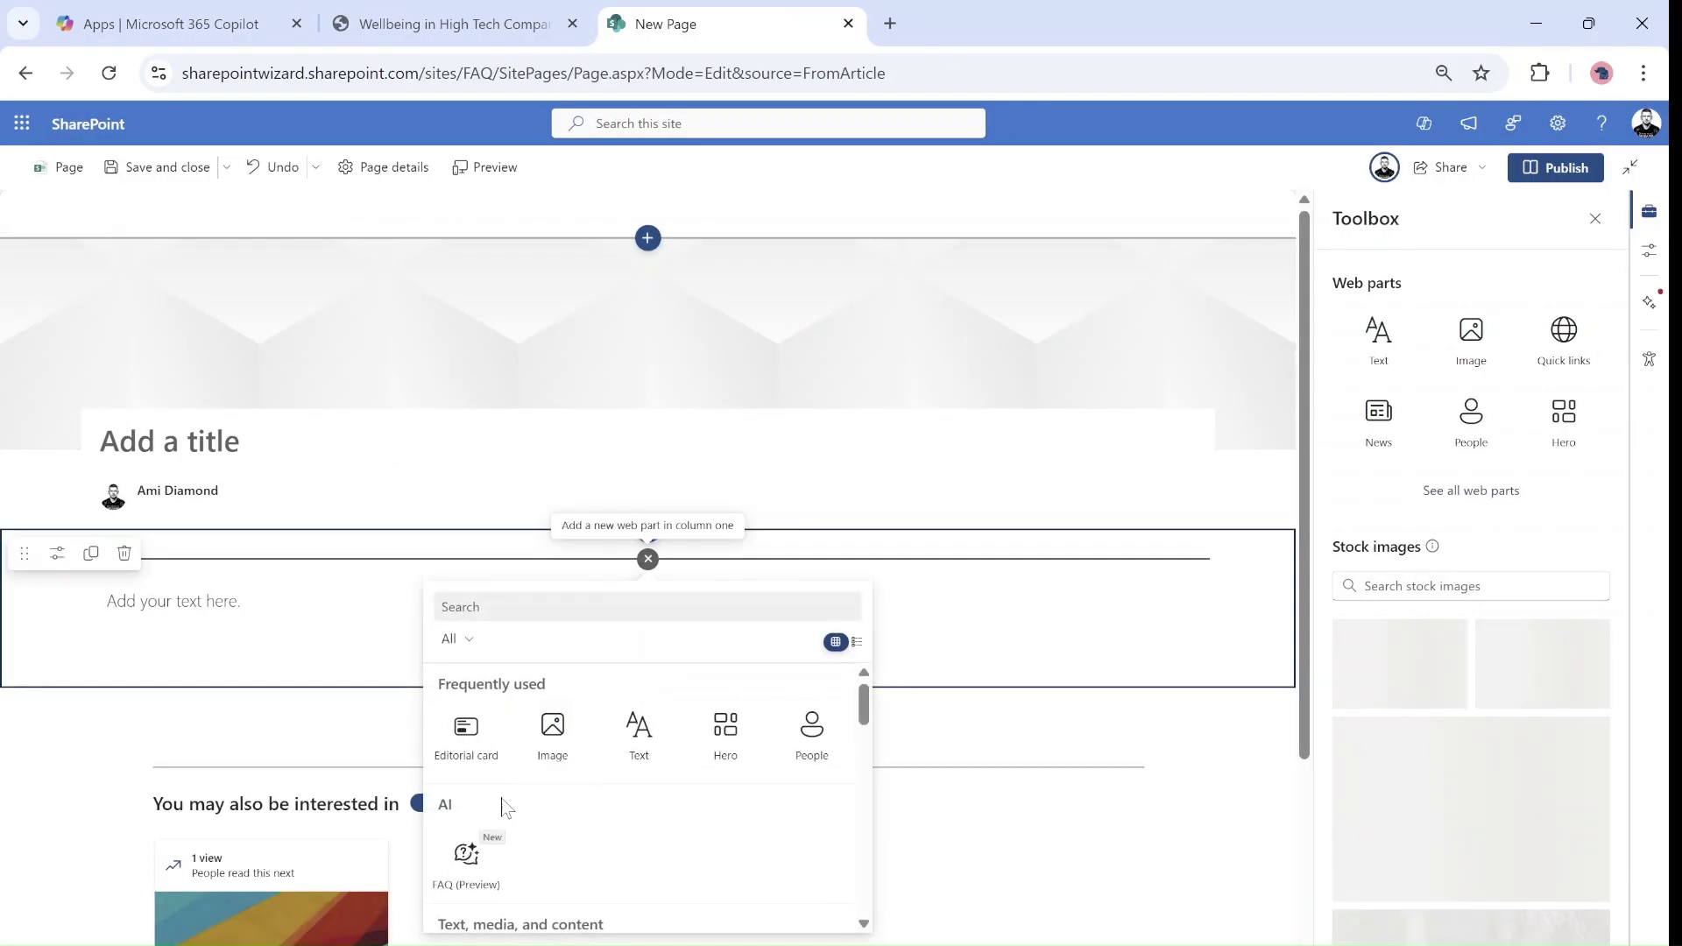
{"action": "left_click", "coordinate": [467, 858]}
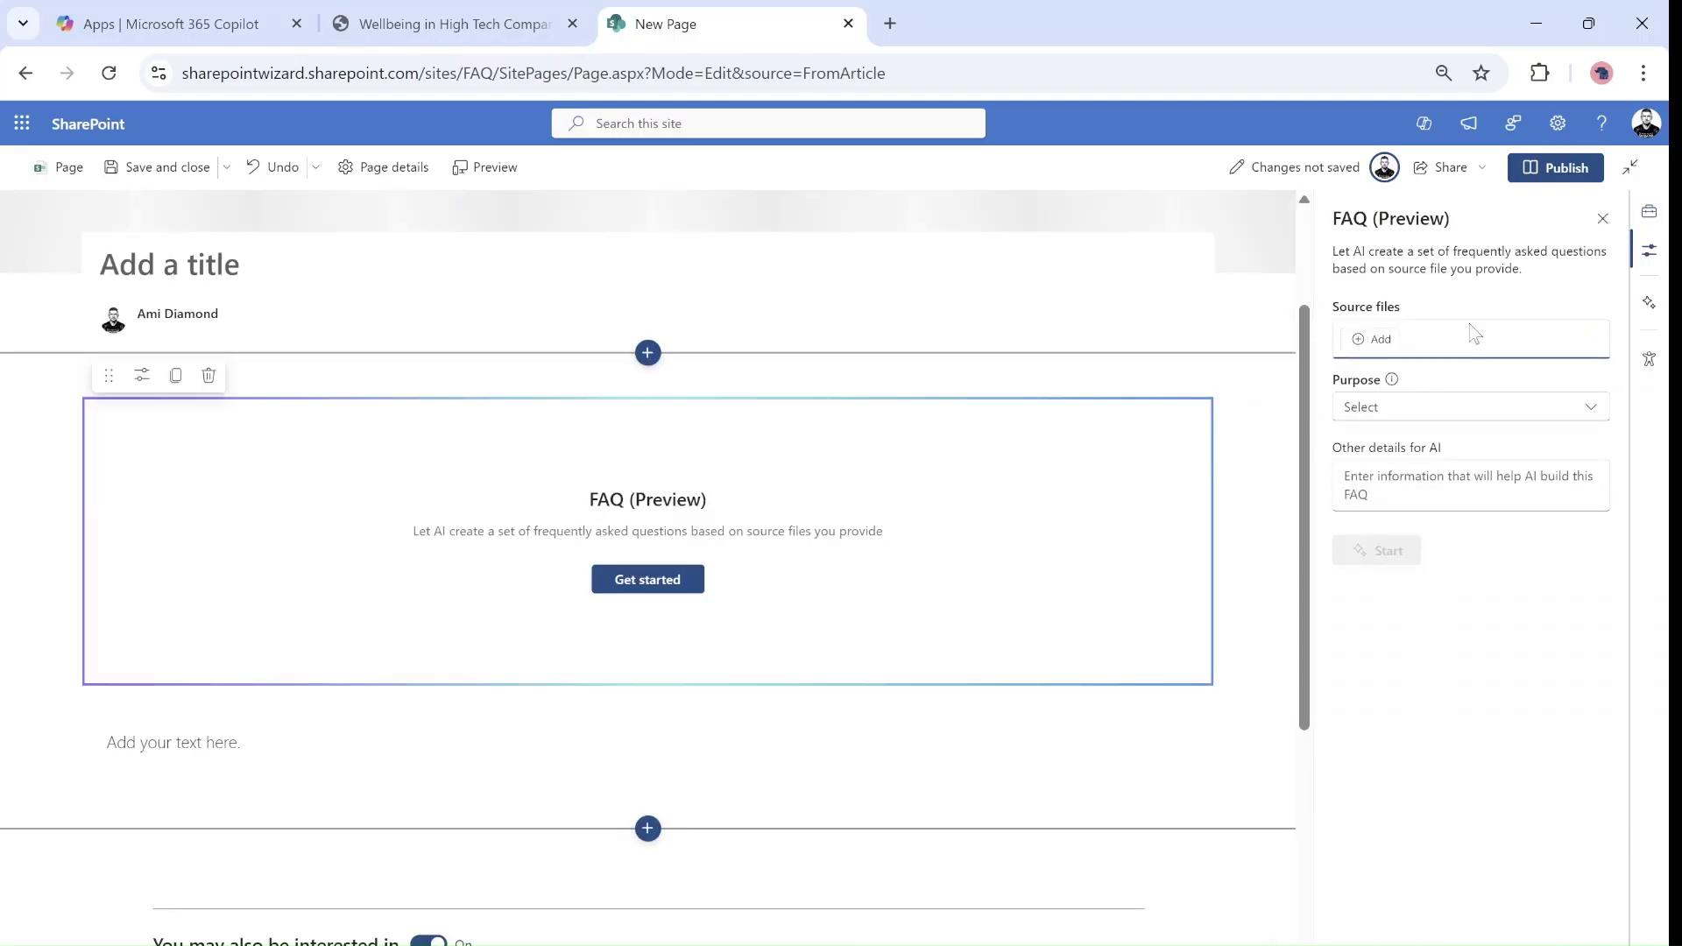
{"action": "left_click", "coordinate": [1374, 339]}
{"action": "left_click", "coordinate": [1122, 472]}
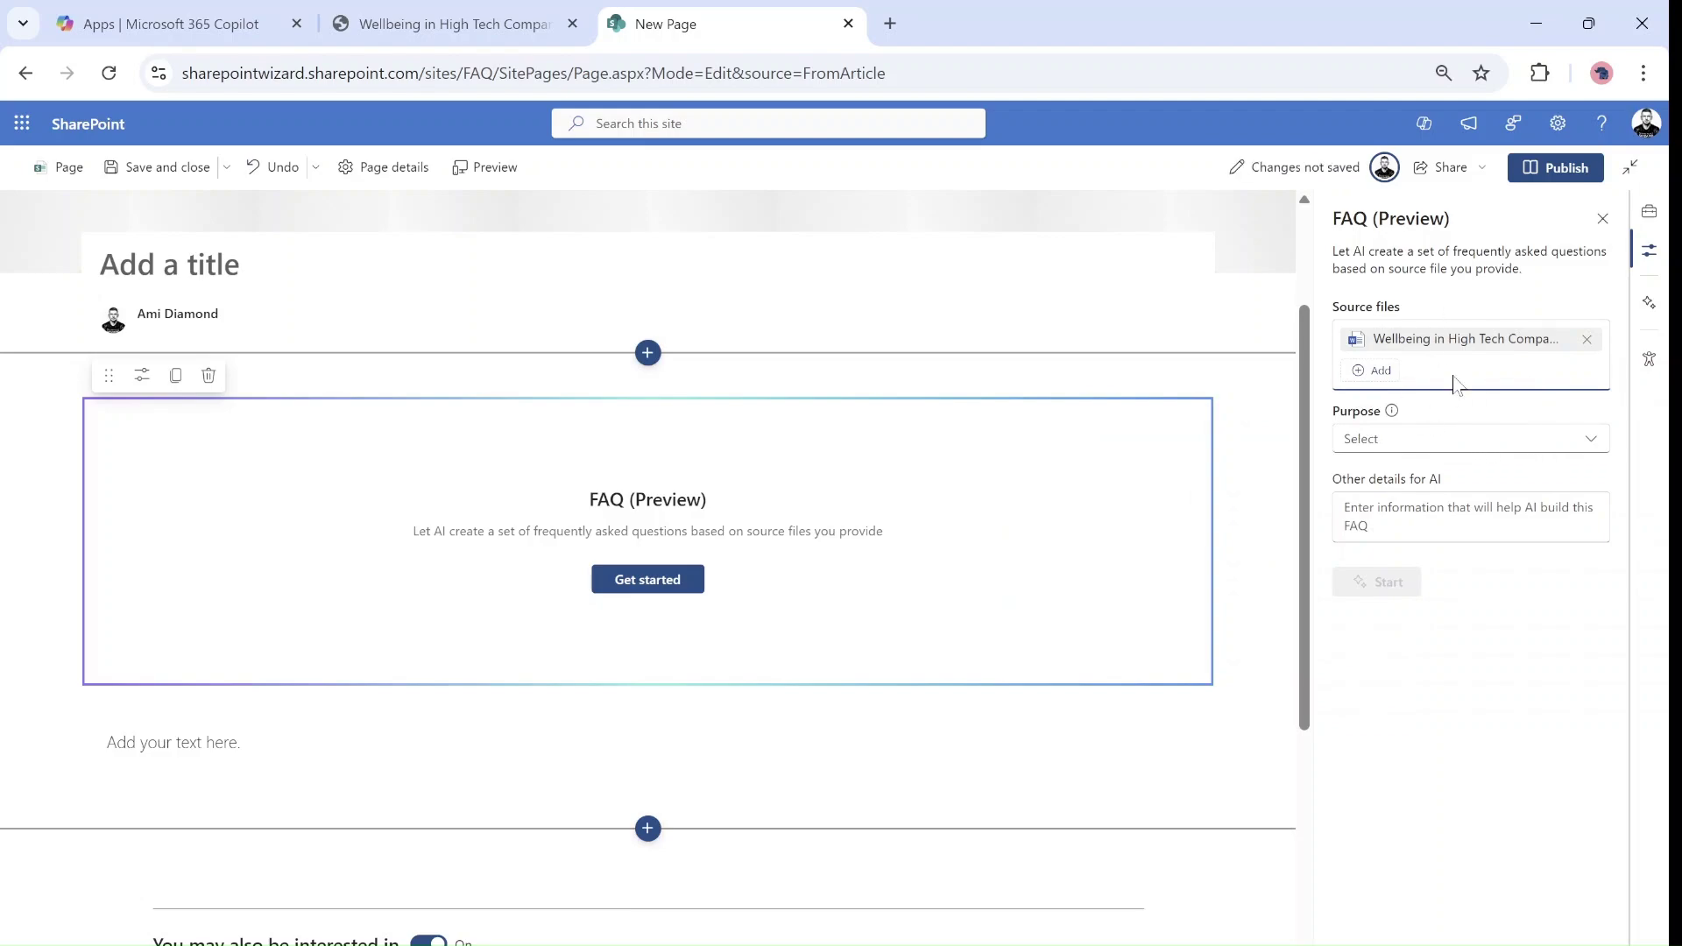
- Replace the Wellbeing source file with the Employee Benefits Guide for New Workers
{"action": "left_click", "coordinate": [1587, 339]}
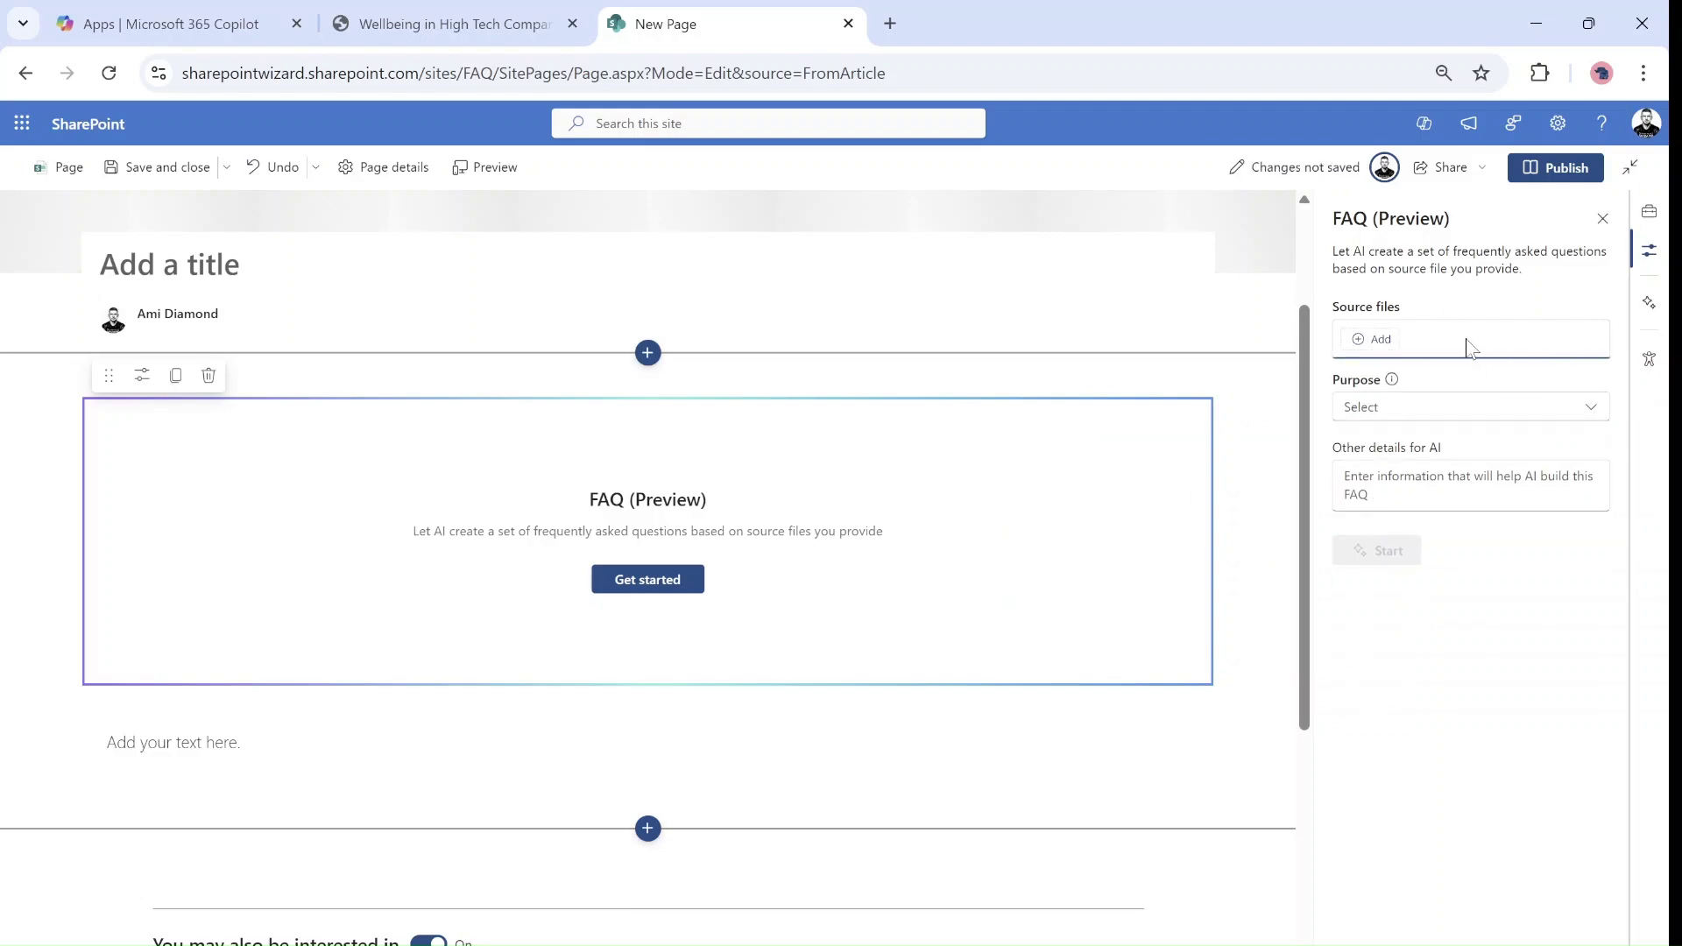
{"action": "left_click", "coordinate": [1386, 347]}
{"action": "type", "text": "wel"}
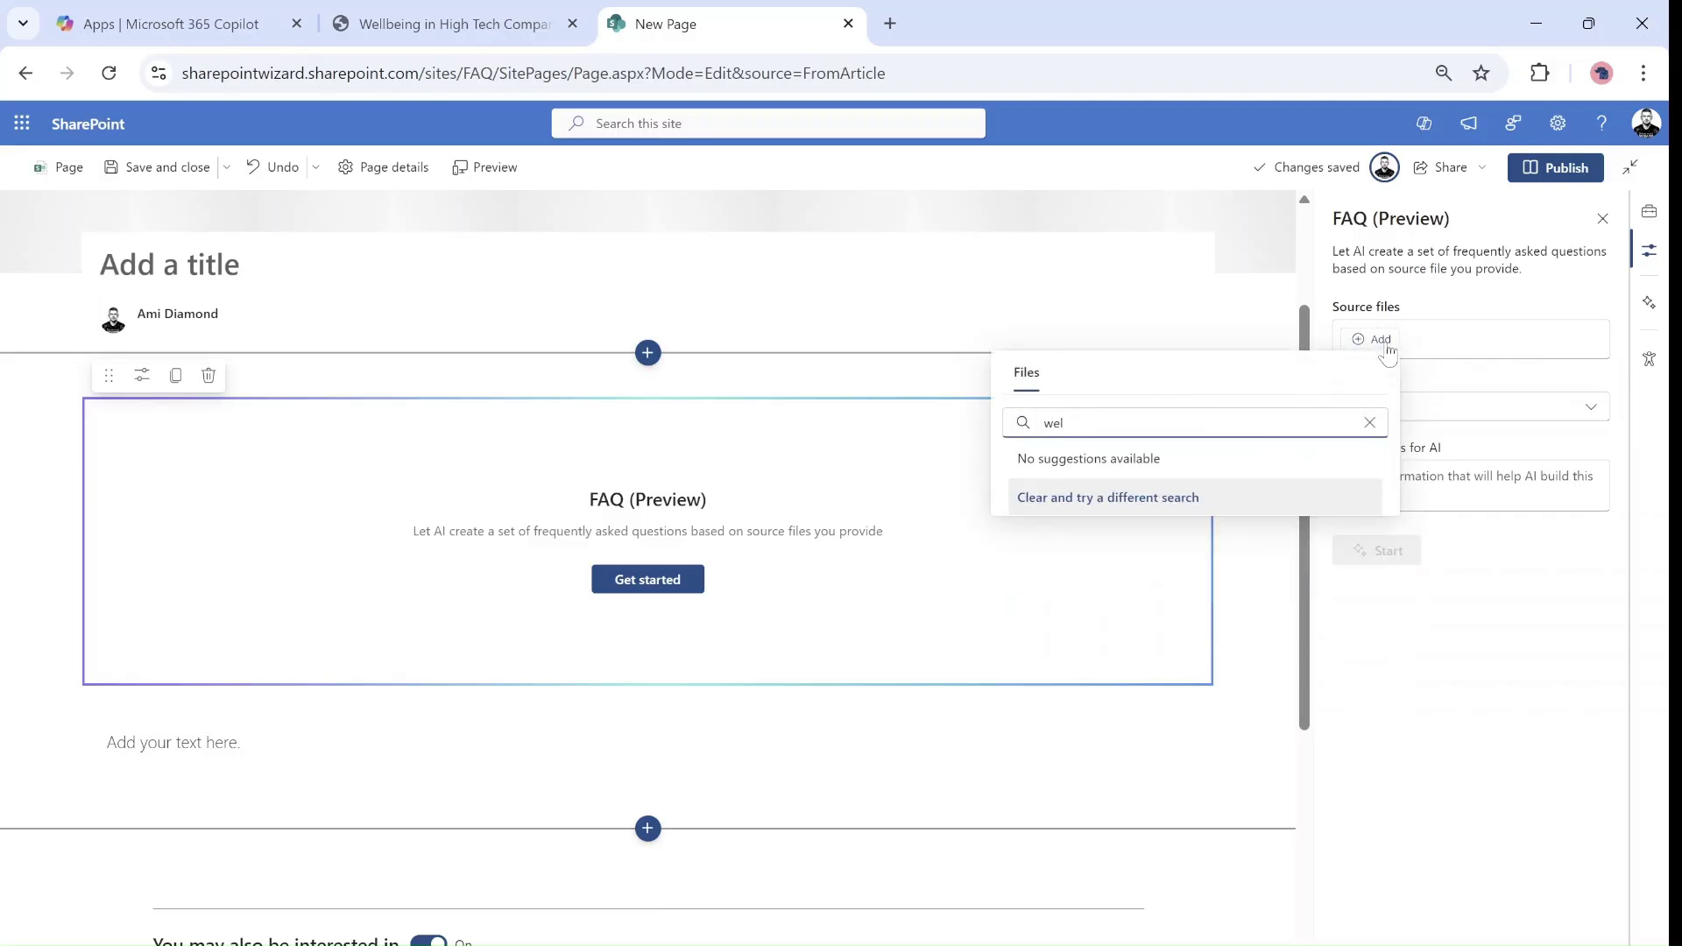
{"action": "key", "text": "BackSpace"}
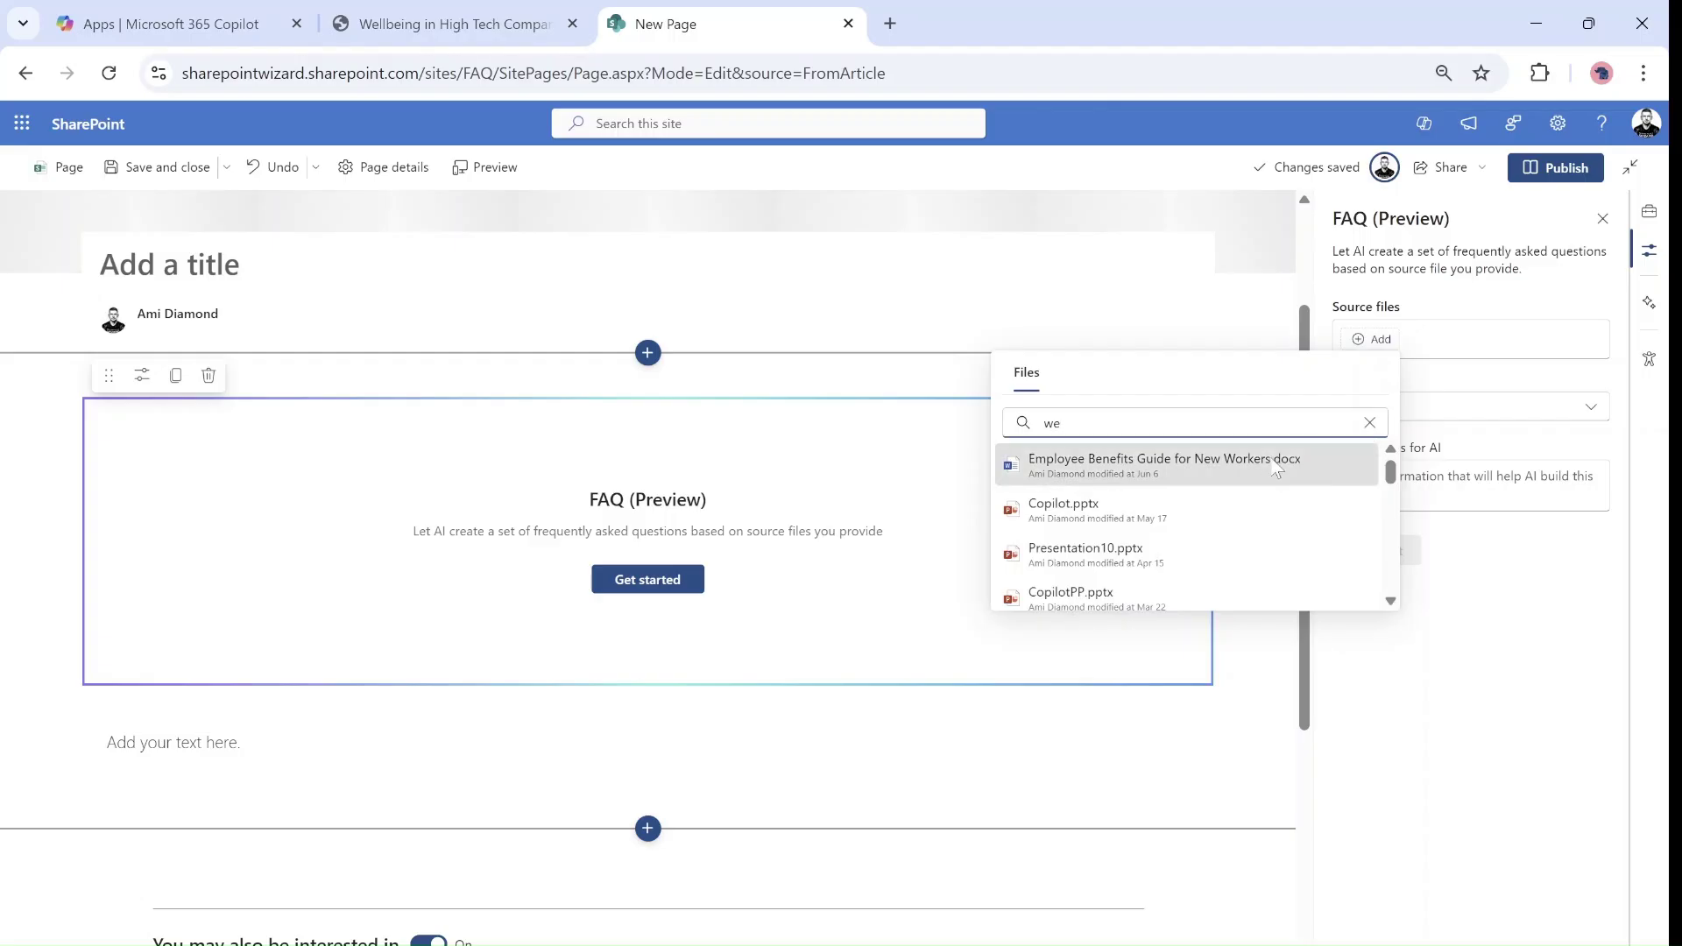
{"action": "left_click", "coordinate": [1363, 462]}
- Set the purpose to Policy, add the detail 'make only 3', and generate the FAQ
{"action": "left_click", "coordinate": [1394, 454]}
{"action": "left_click", "coordinate": [1377, 598]}
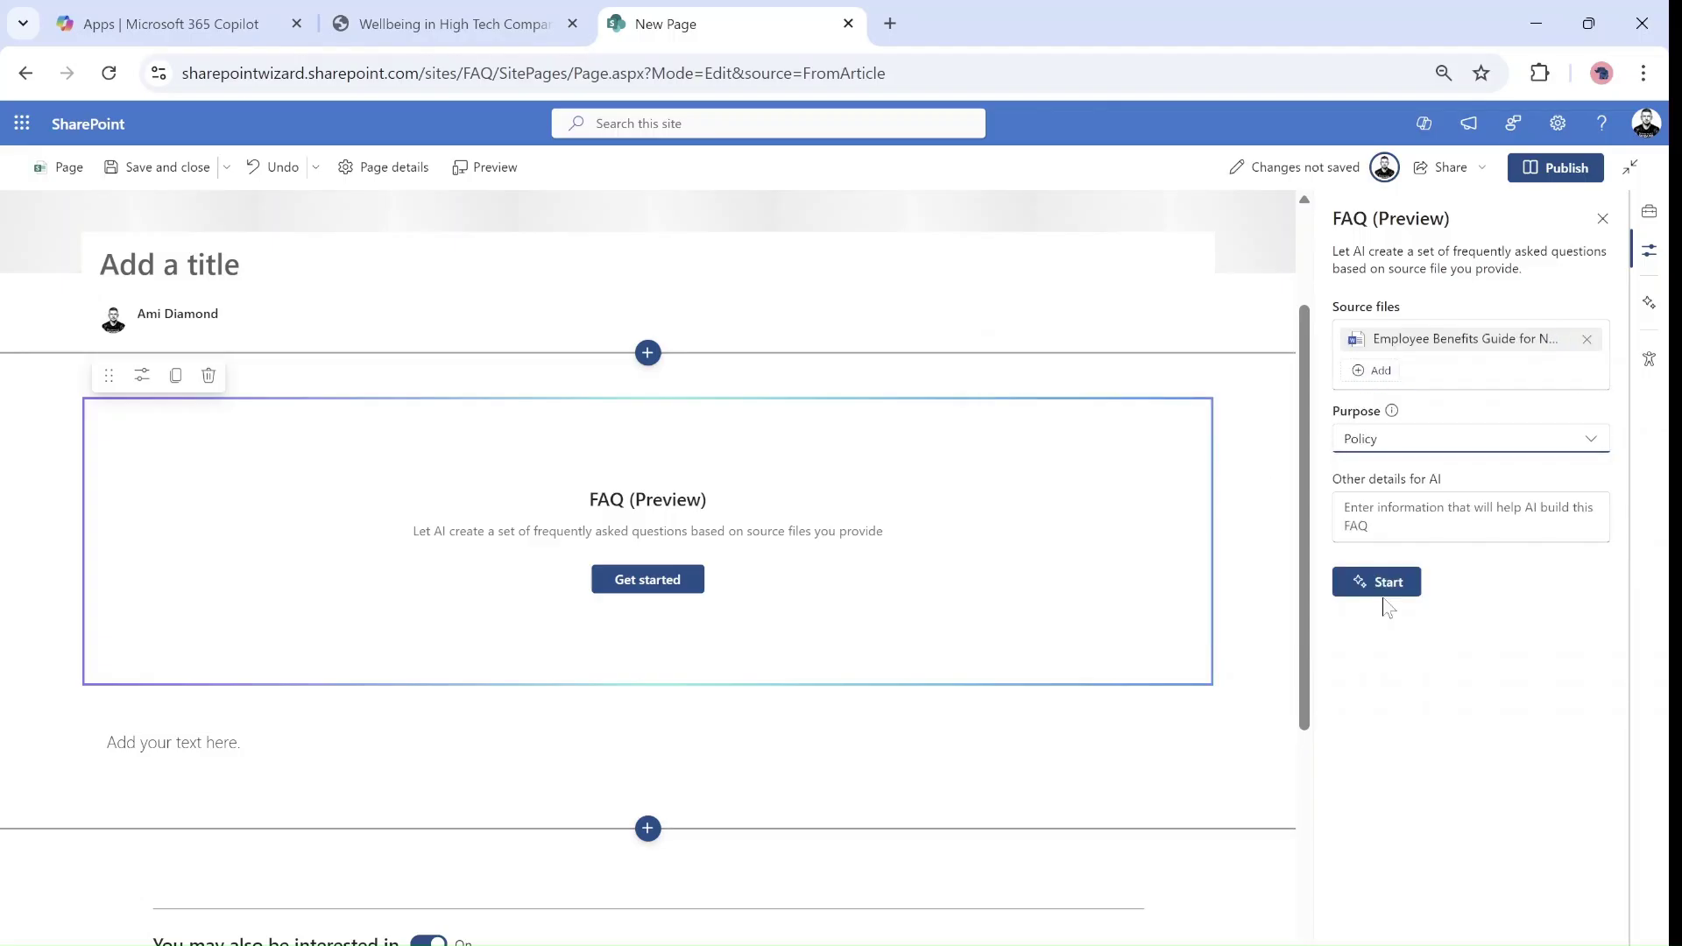
{"action": "key", "text": "Tab"}
{"action": "type", "text": "make on"}
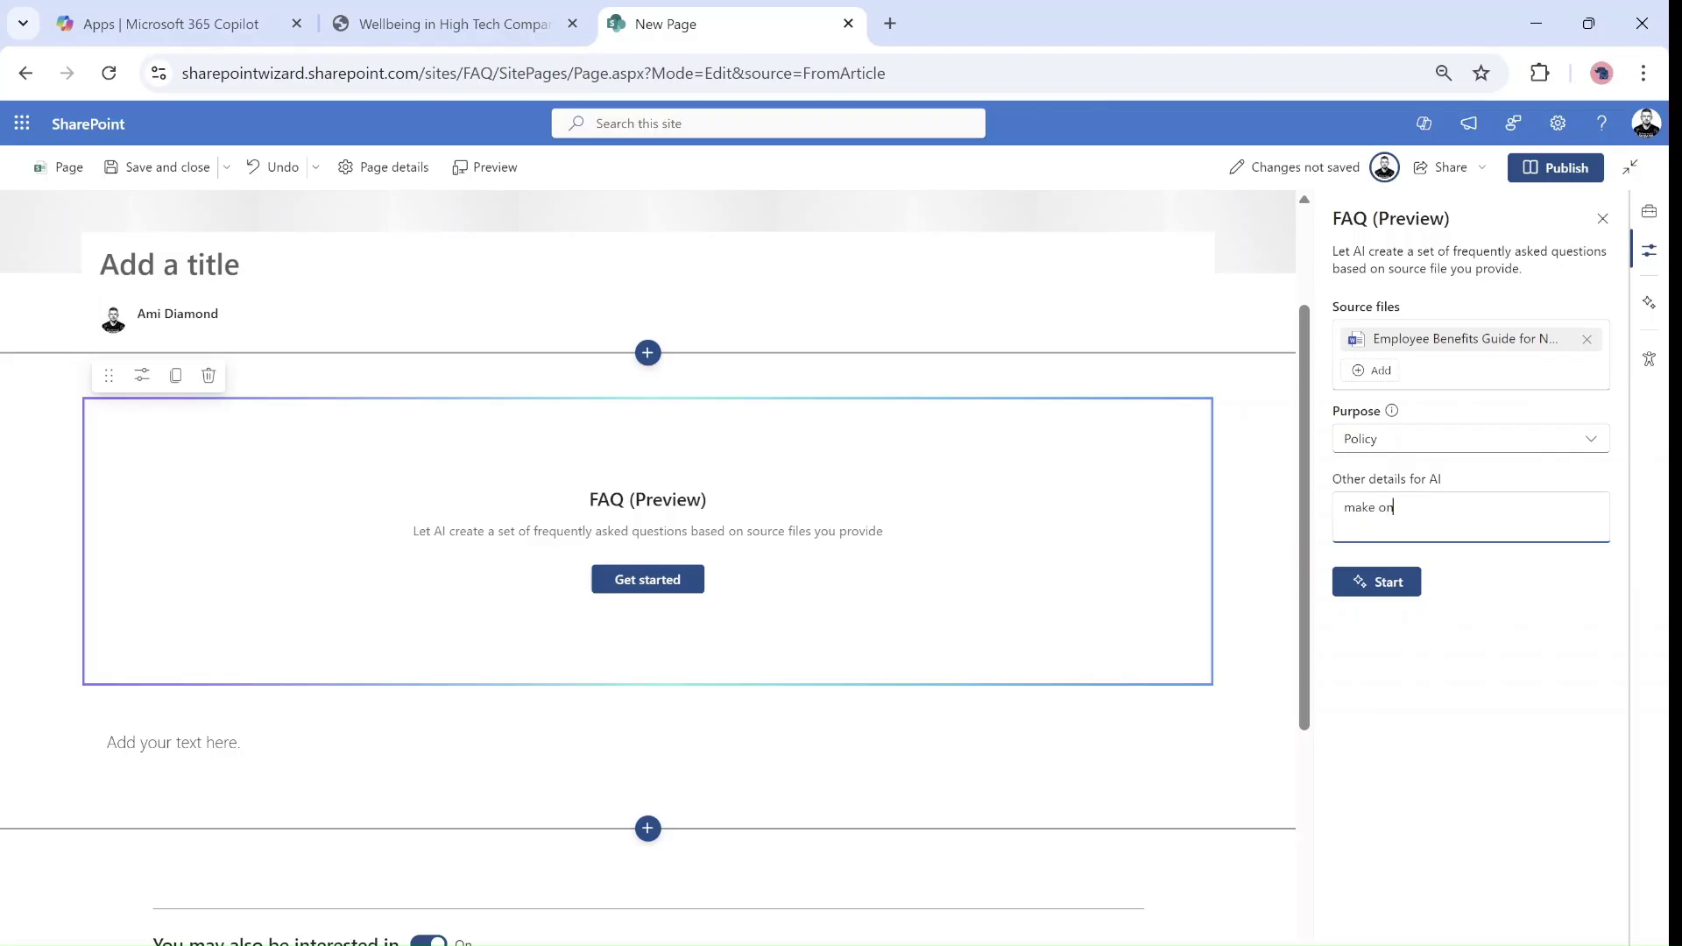
{"action": "type", "text": "ly 3 catagory"}
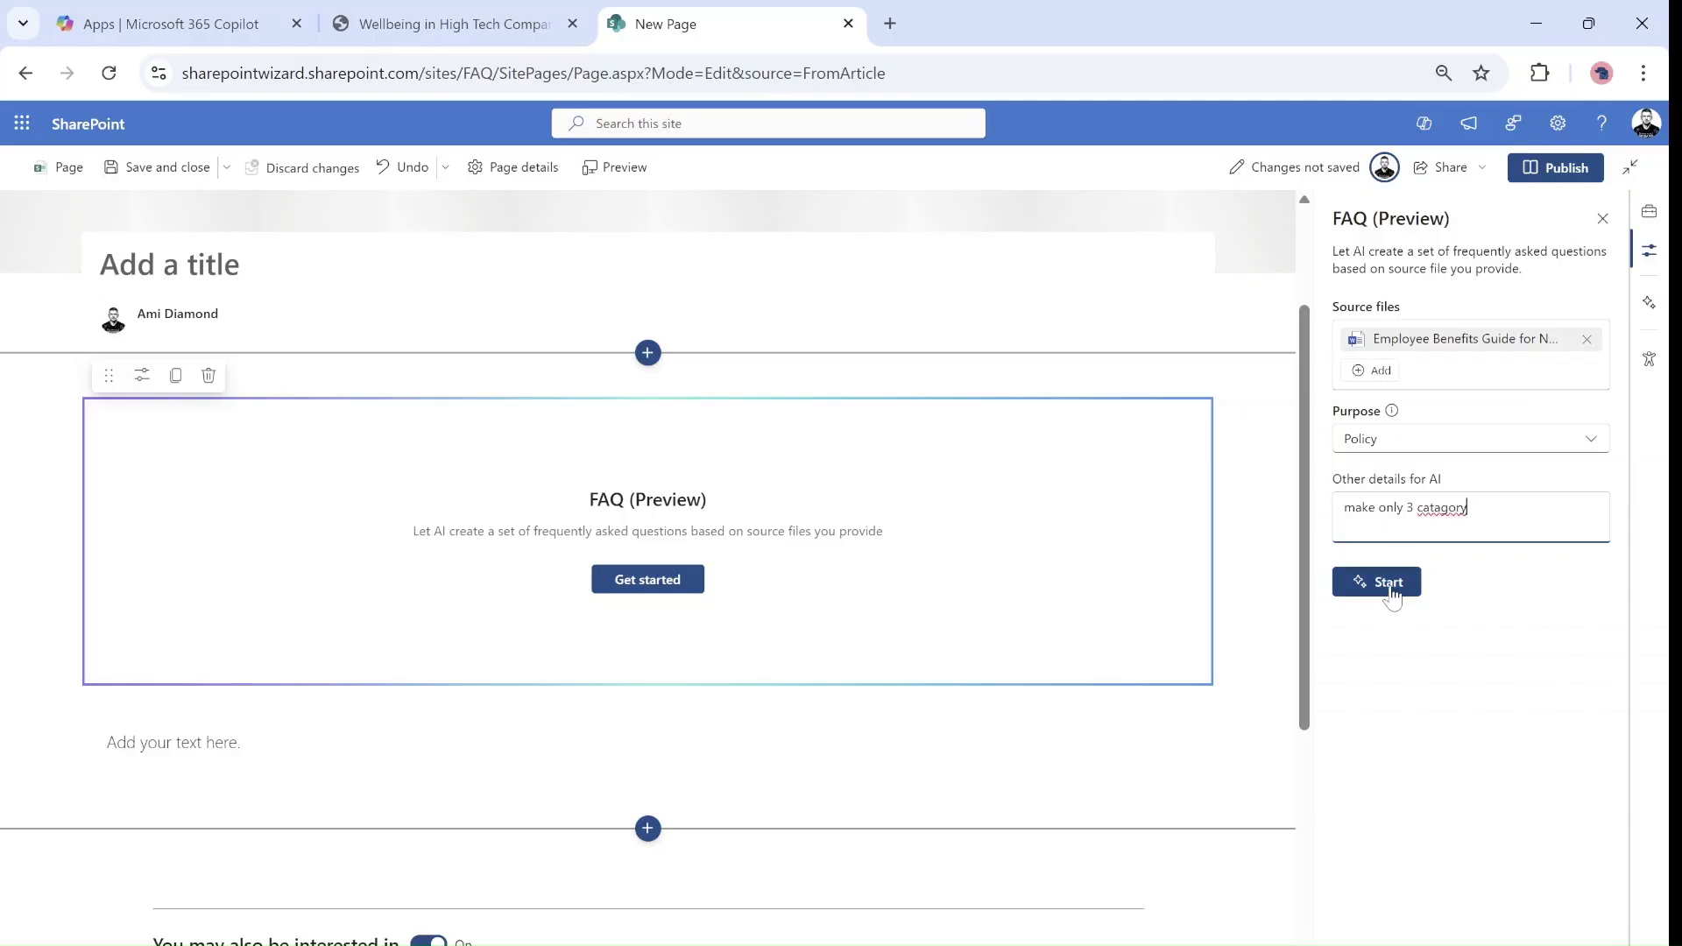
{"action": "left_click", "coordinate": [1391, 581]}
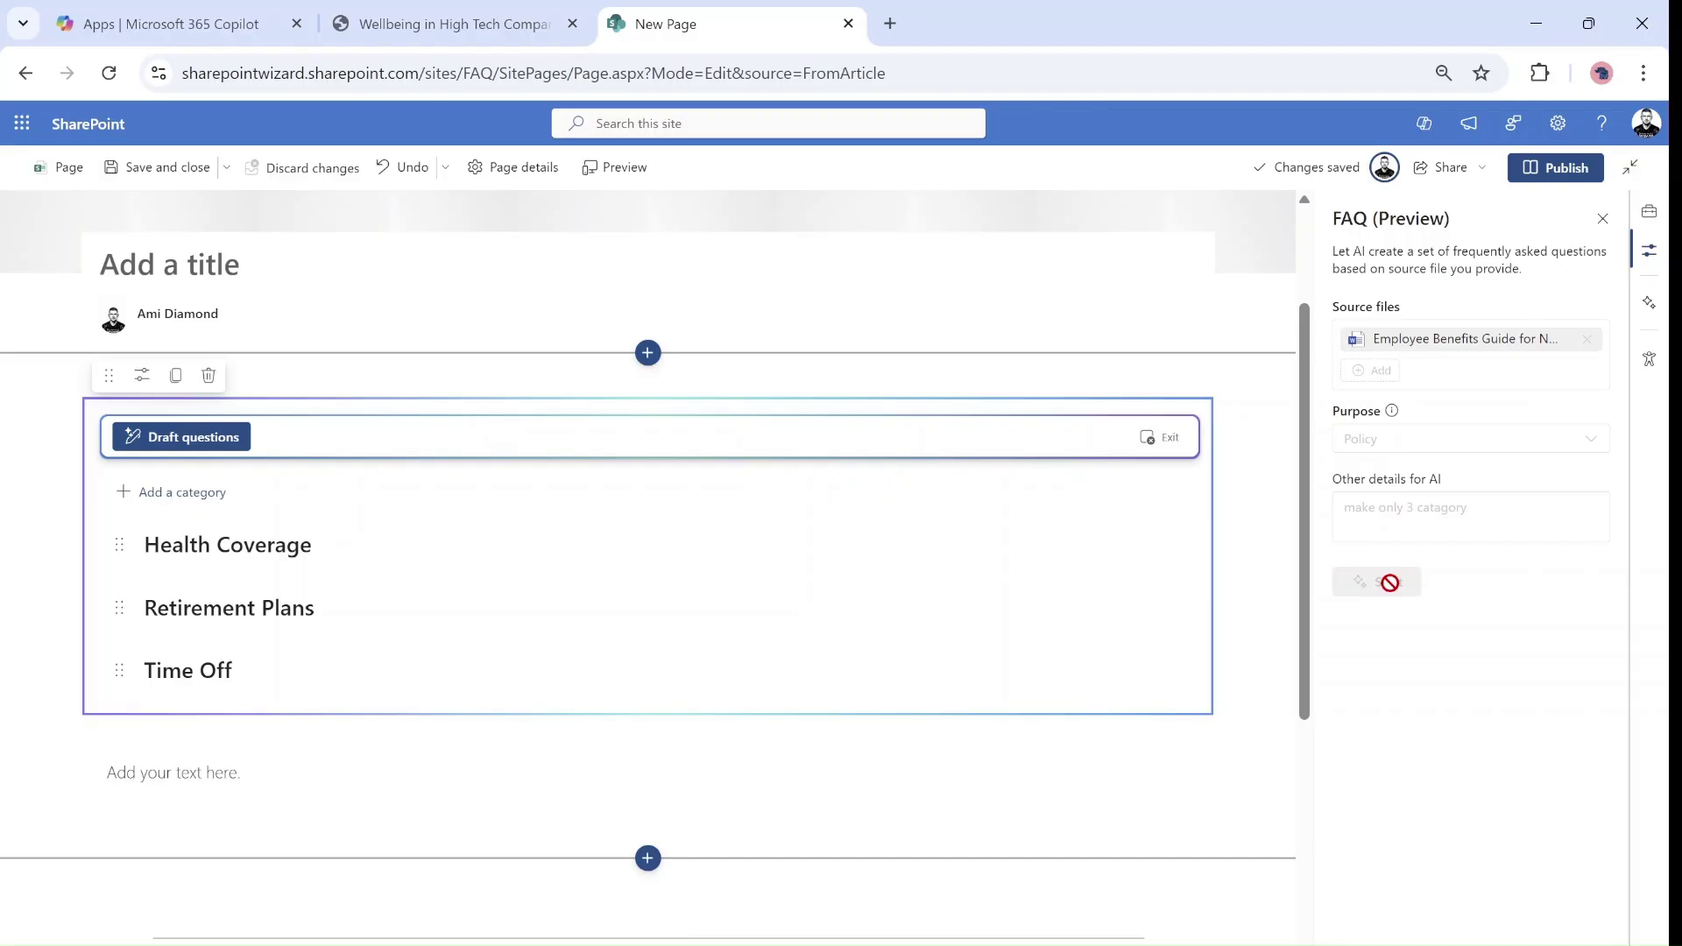
- Swap the generated FAQ for a fresh FAQ (Preview) web part with AI details 'make 3 Category'
{"action": "left_click", "coordinate": [209, 375]}
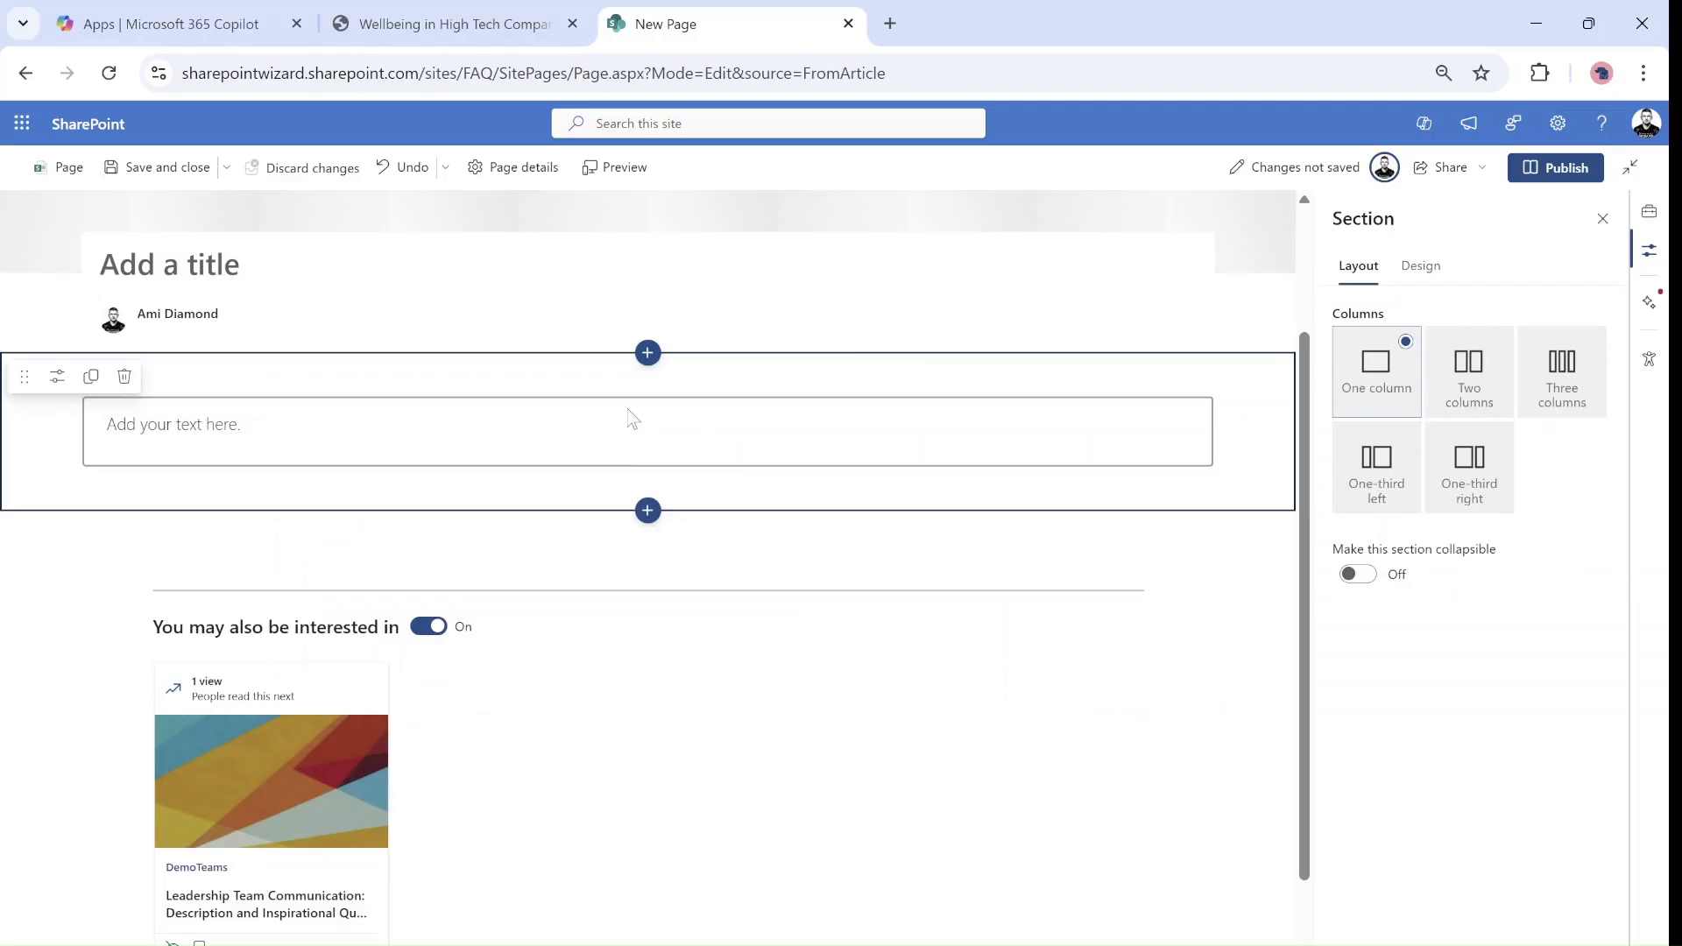
{"action": "left_click", "coordinate": [647, 382]}
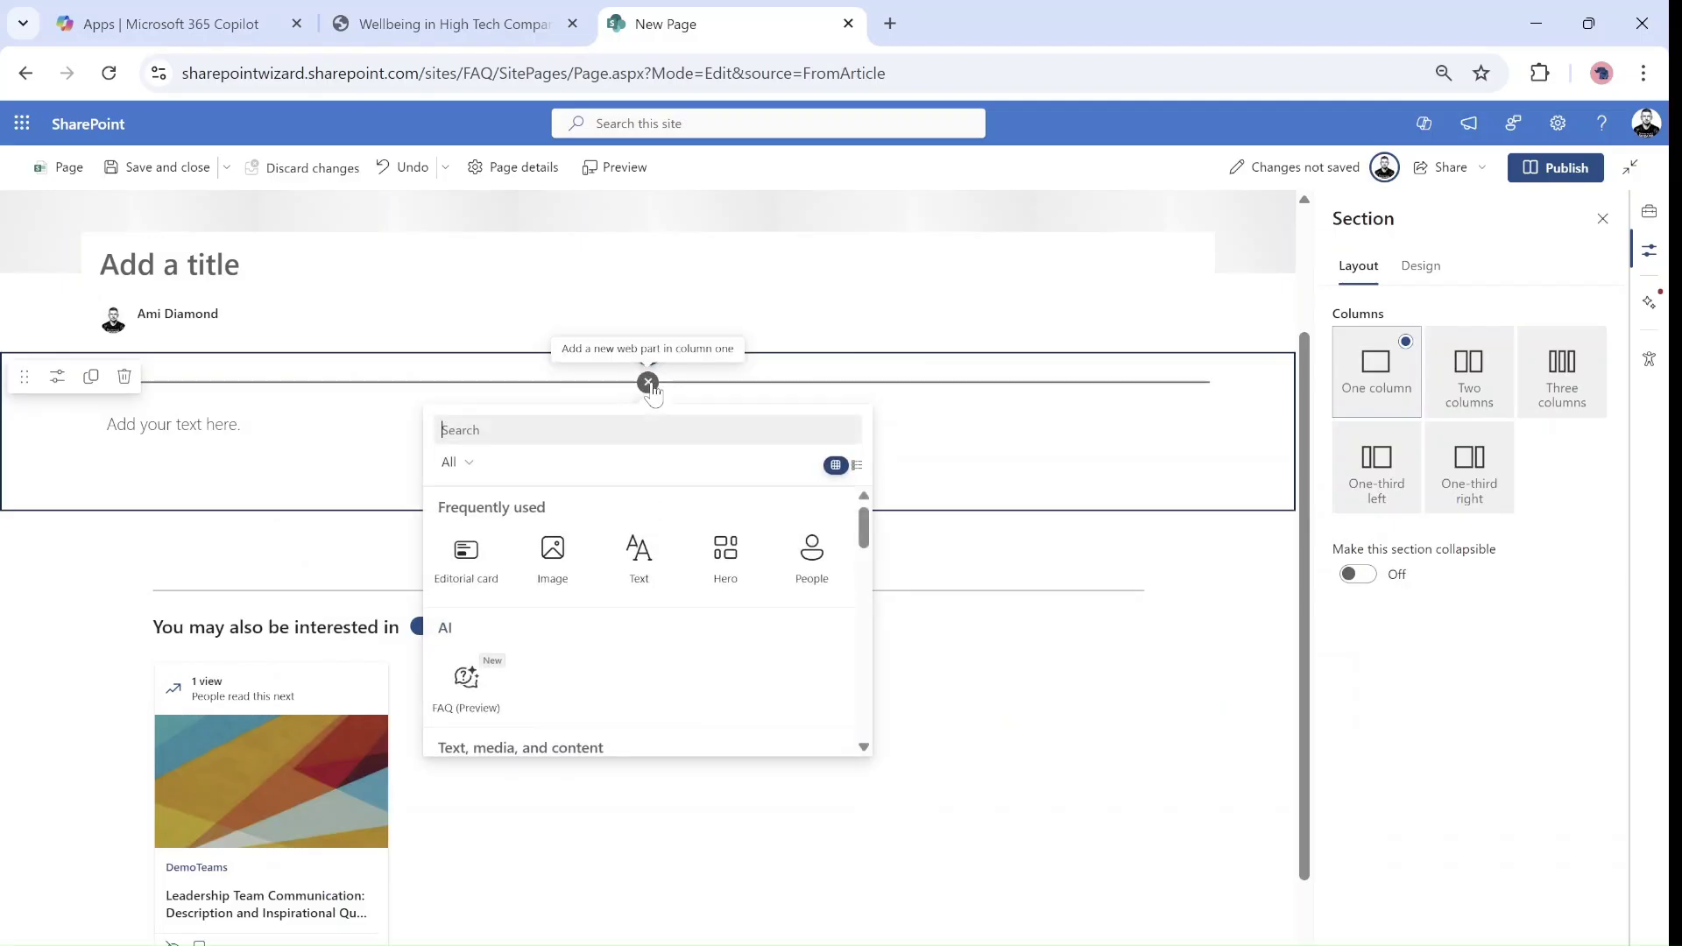
{"action": "left_click", "coordinate": [467, 679]}
{"action": "left_click", "coordinate": [1470, 485]}
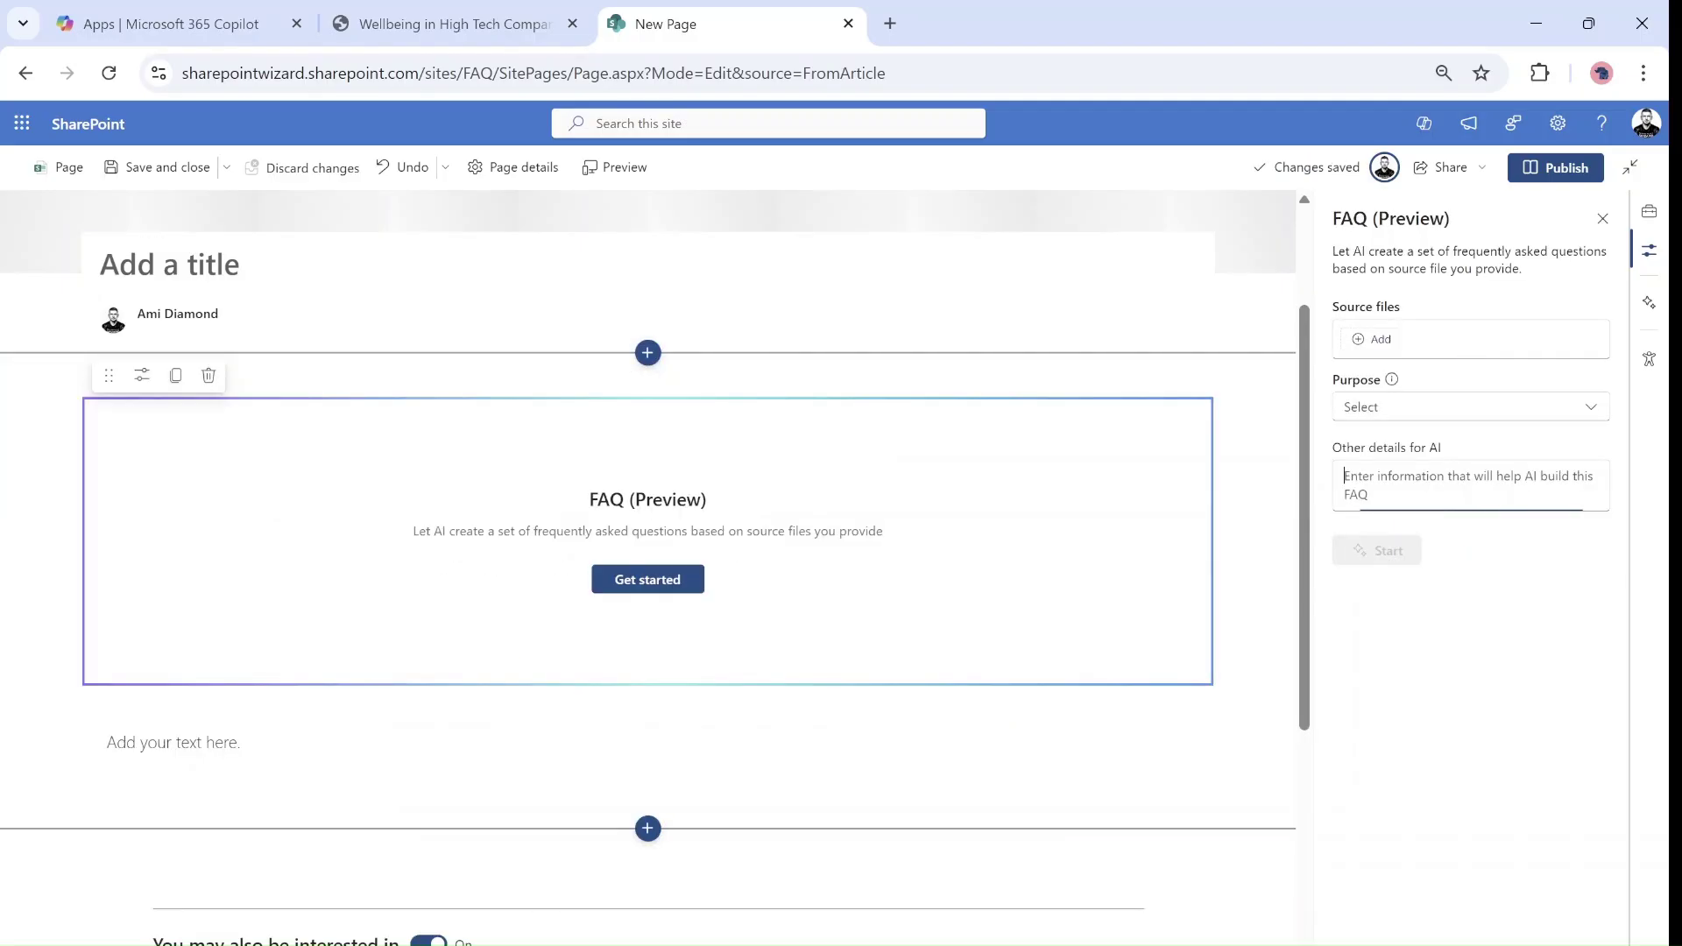
{"action": "type", "text": "make 3 Cate"}
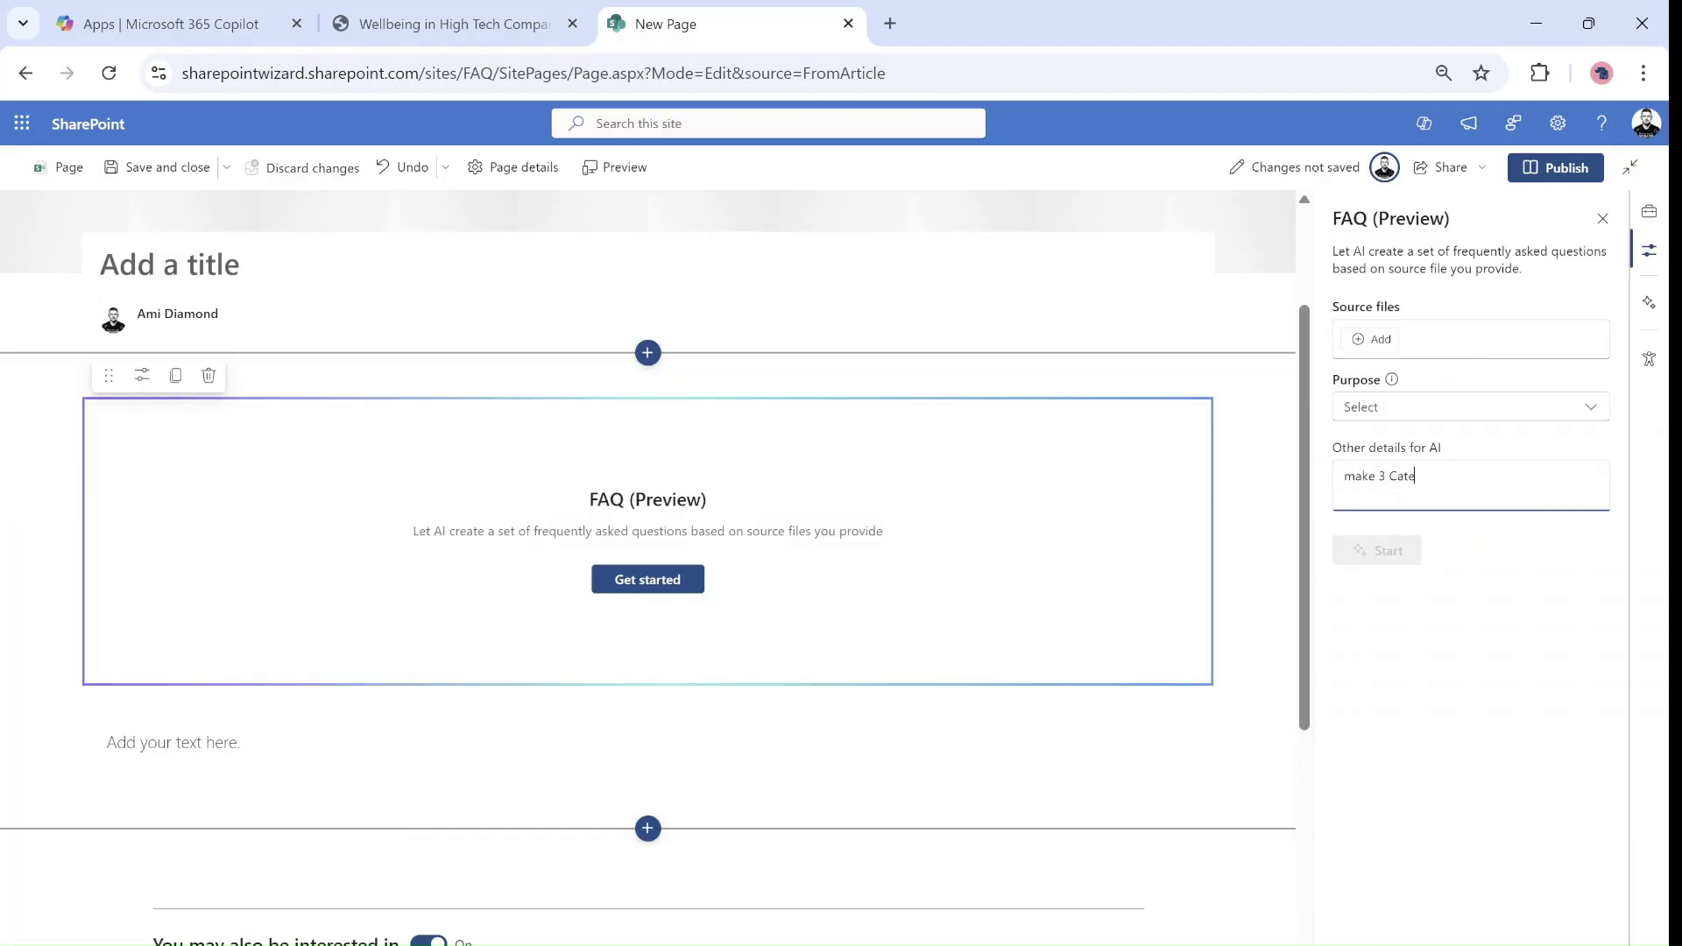
{"action": "type", "text": "gory"}
- Set the FAQ purpose to Policy and start searching the source-file picker for the guide
{"action": "left_click", "coordinate": [1407, 407]}
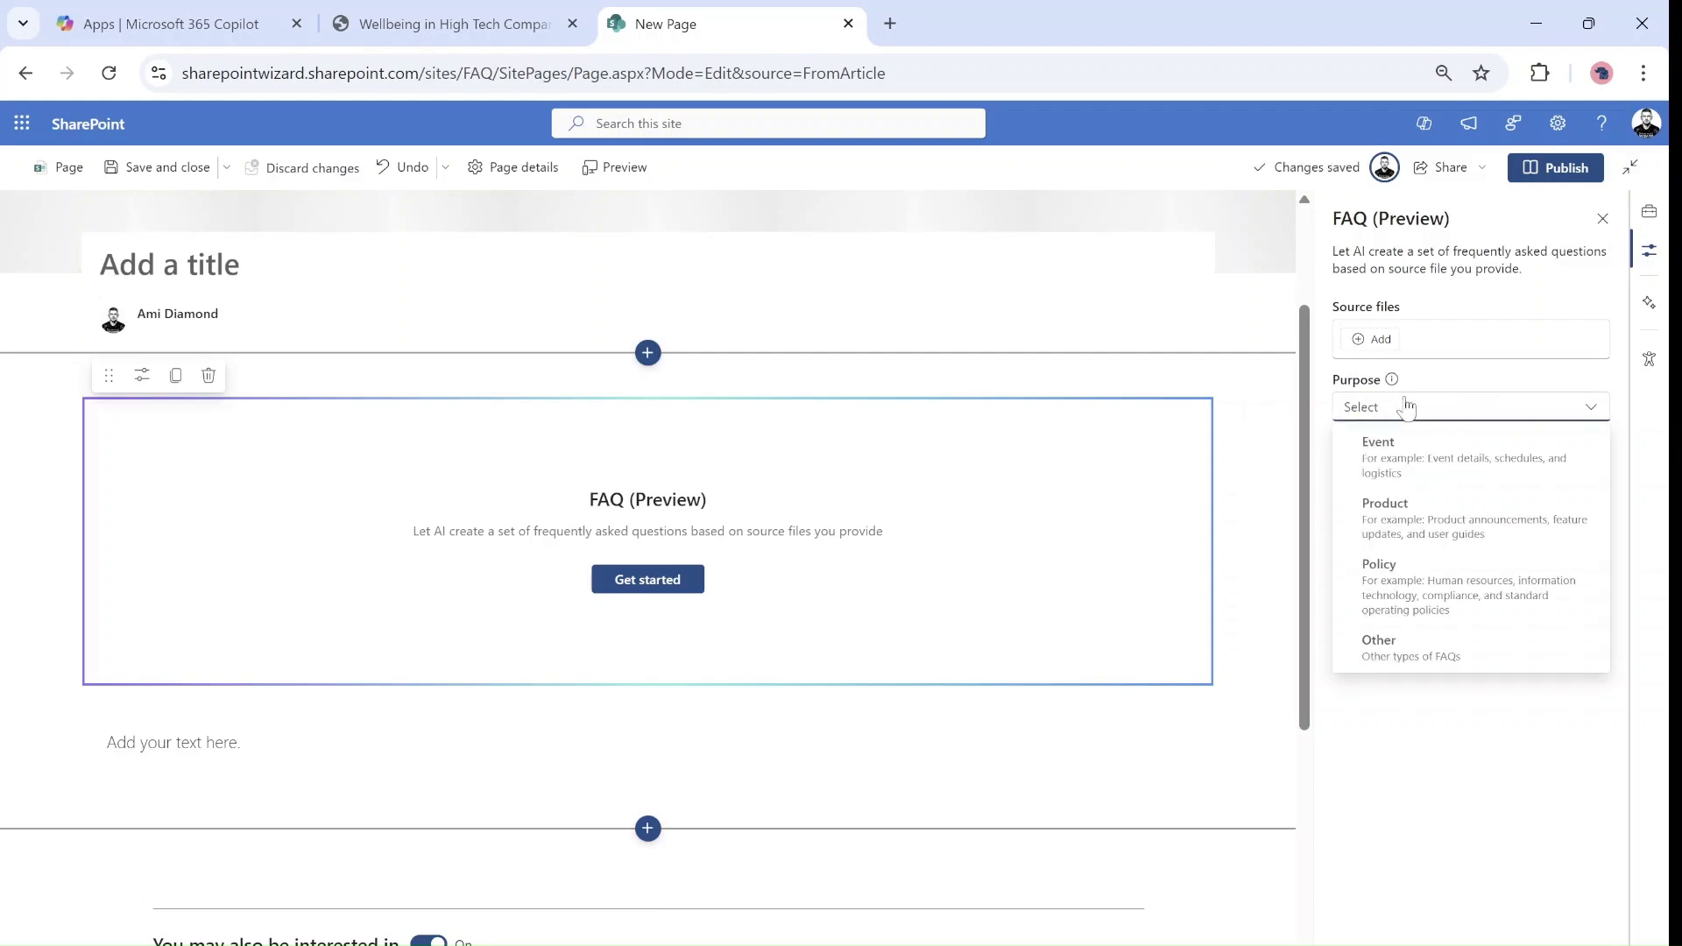
{"action": "left_click", "coordinate": [1390, 617]}
{"action": "left_click", "coordinate": [1372, 342]}
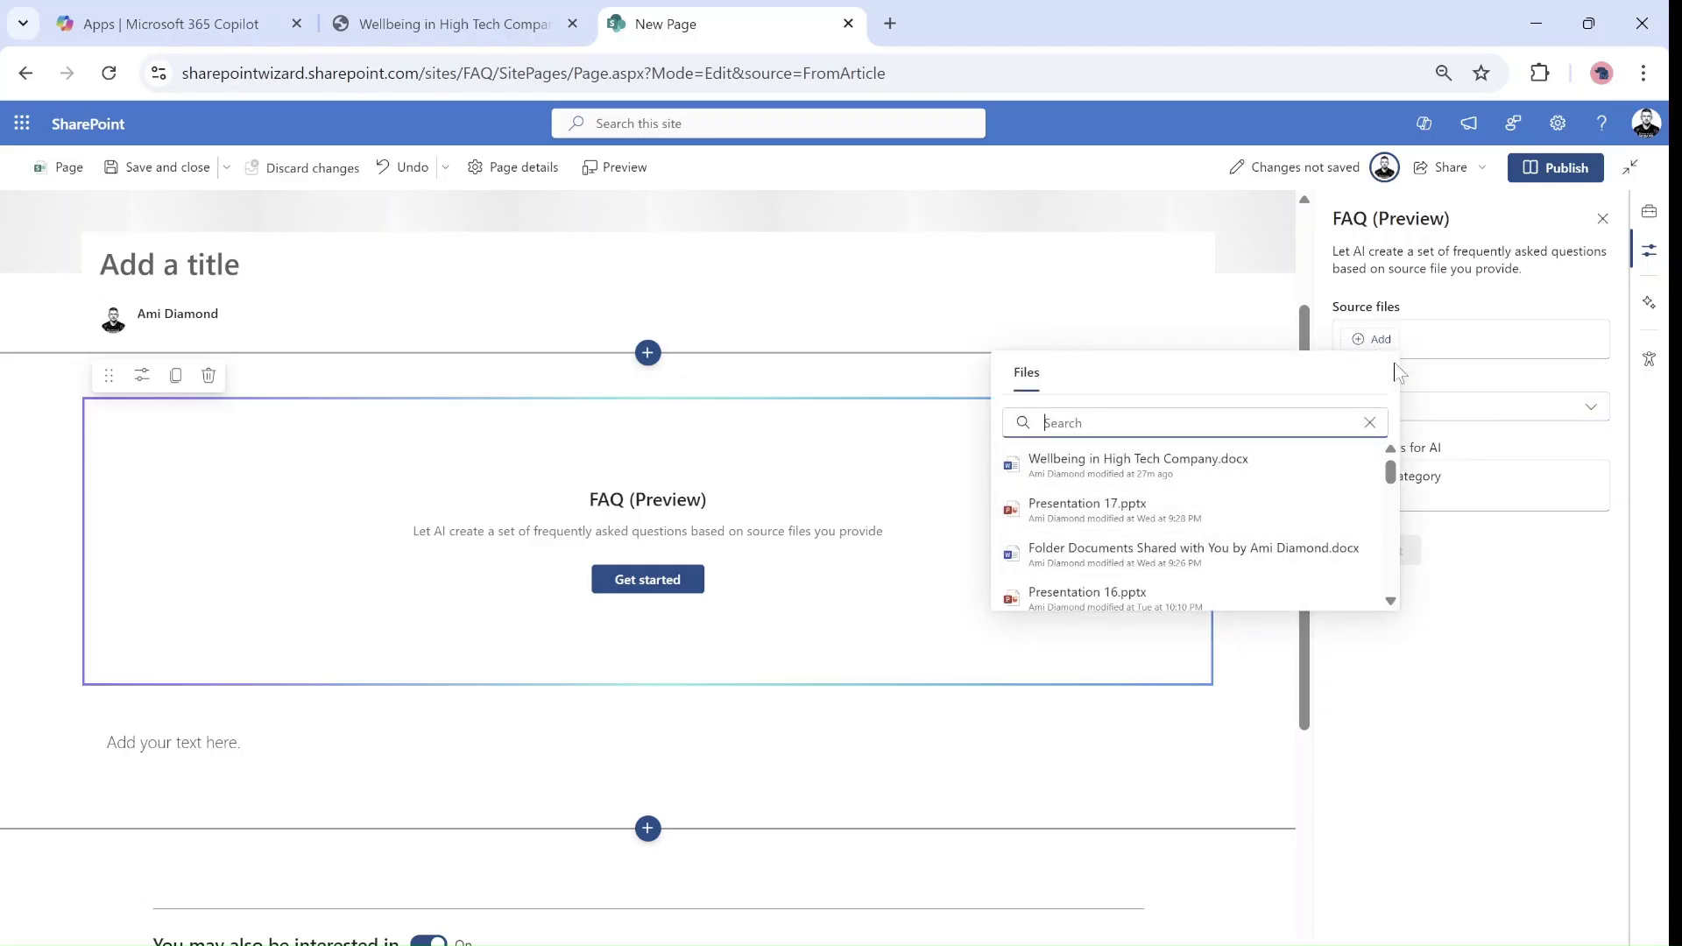
{"action": "type", "text": "wel"}
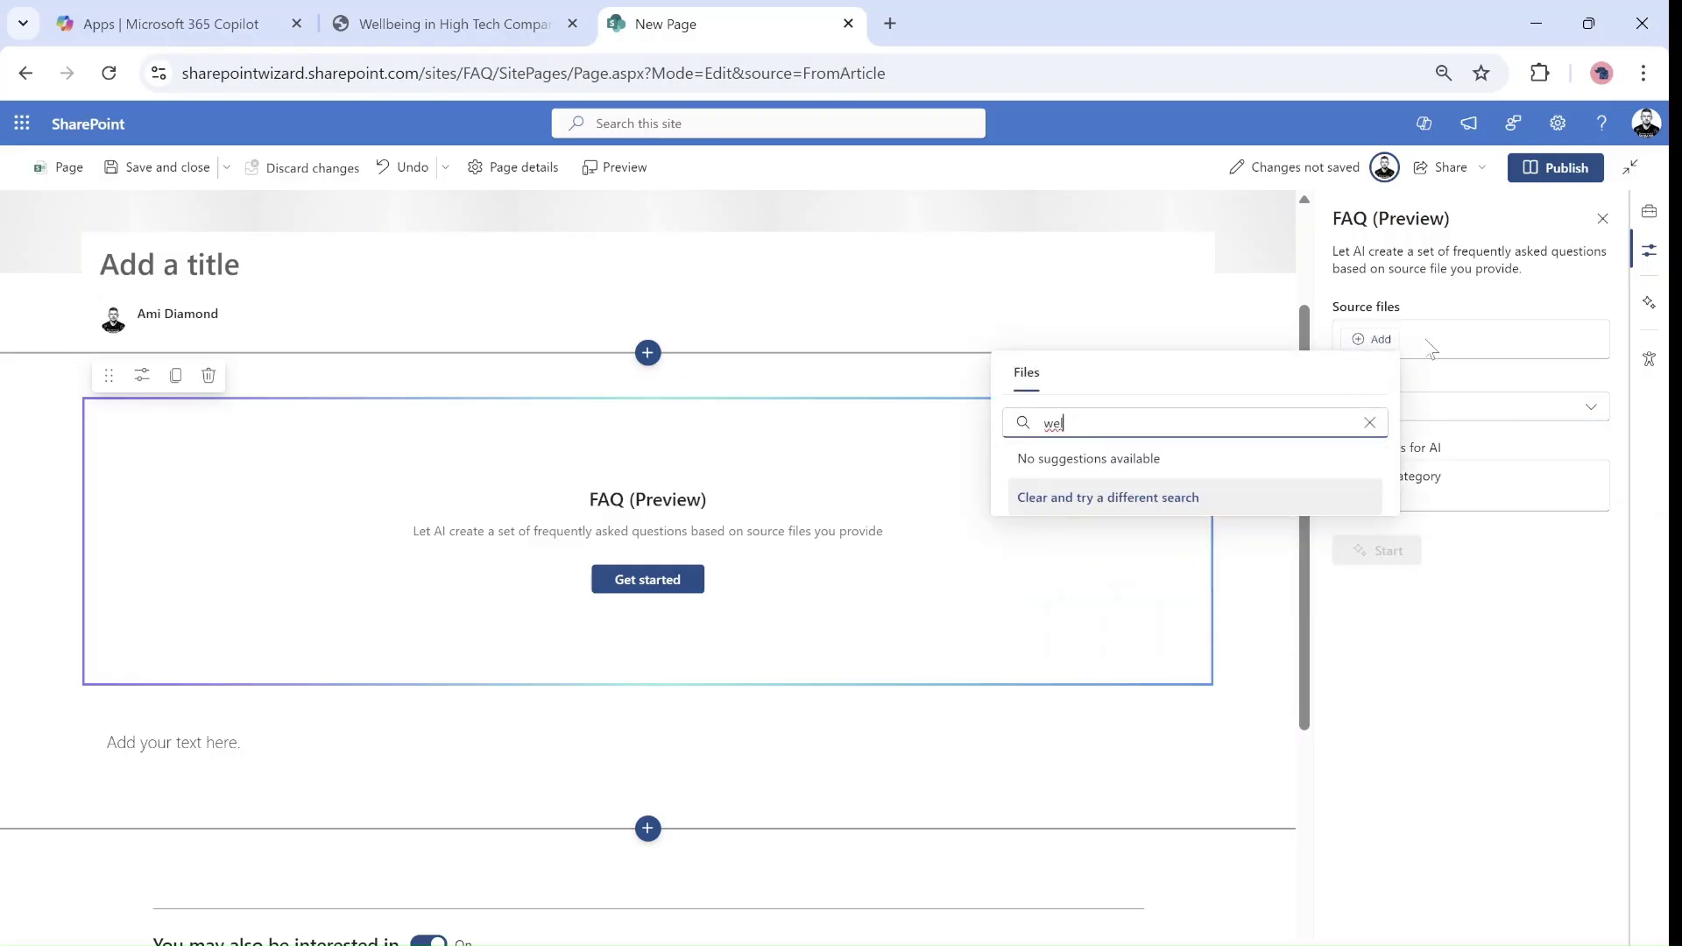
{"action": "type", "text": "l"}
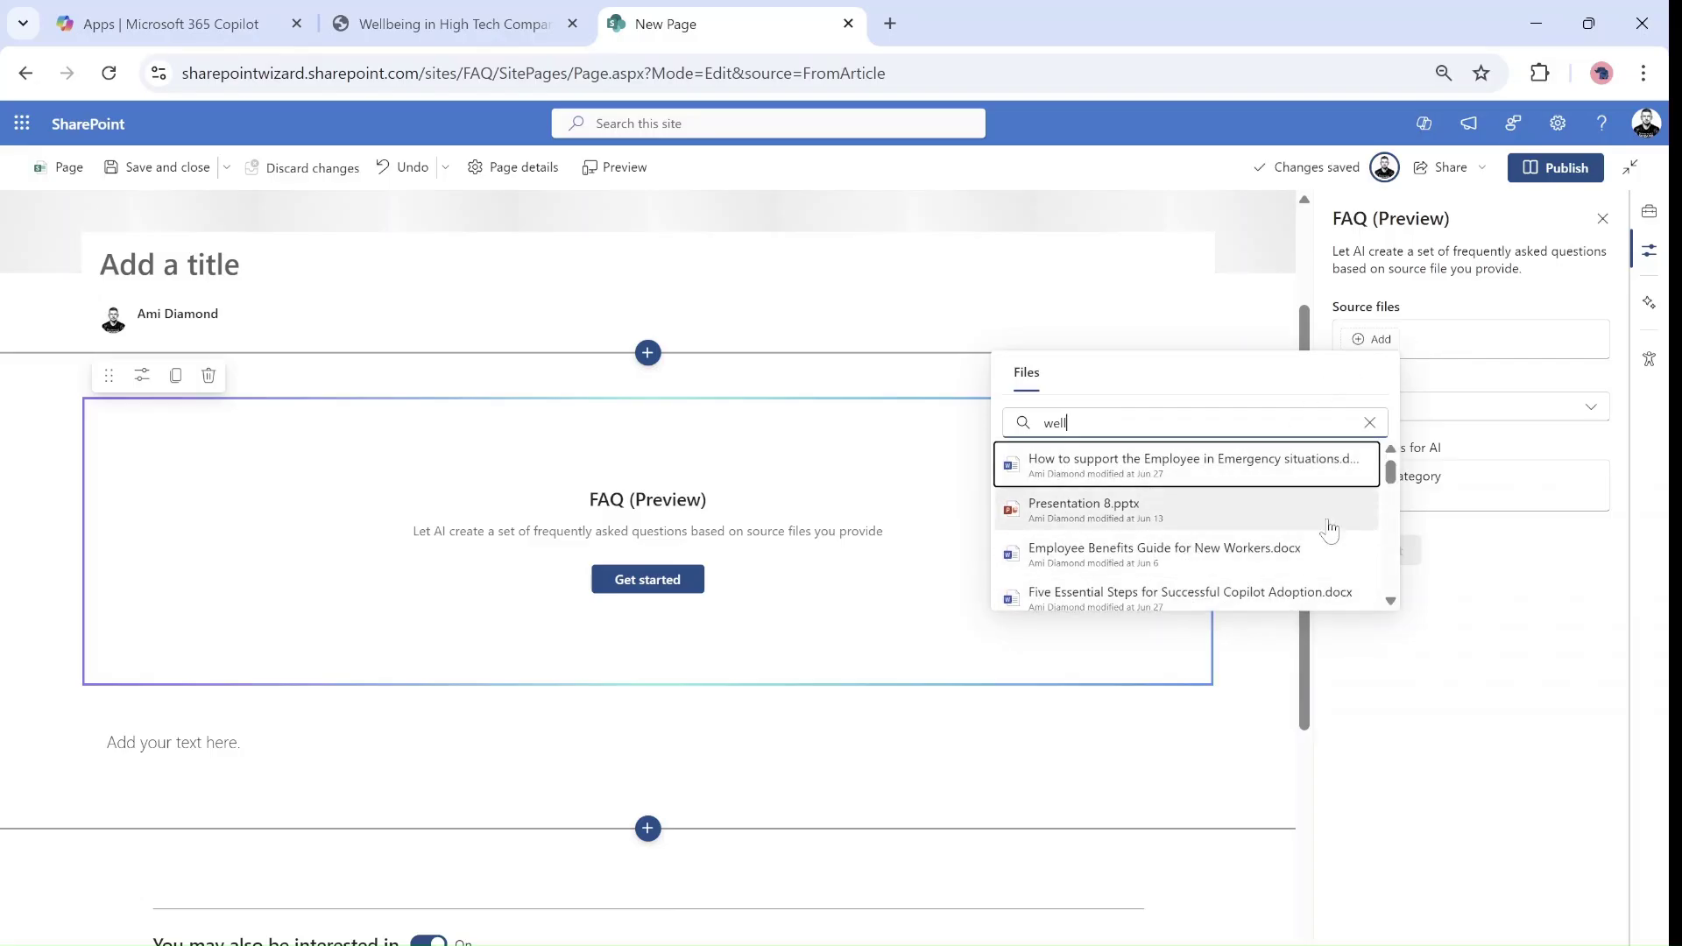
{"action": "type", "text": "b"}
{"action": "key", "text": "BackSpace"}
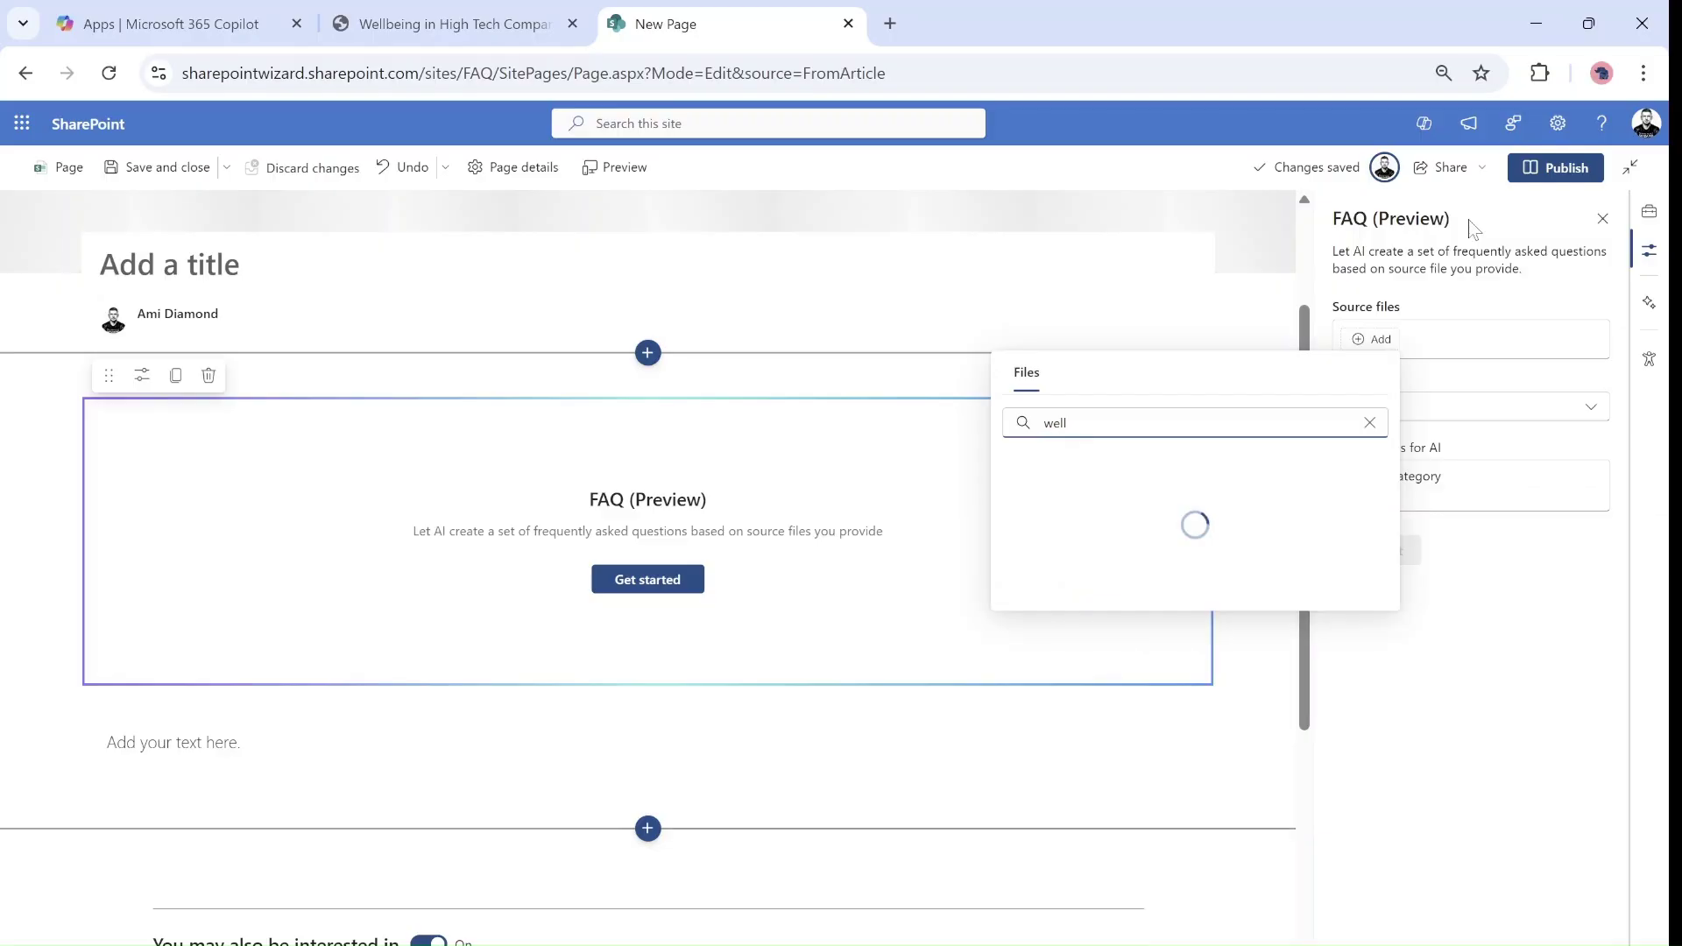
{"action": "key", "text": "BackSpace"}
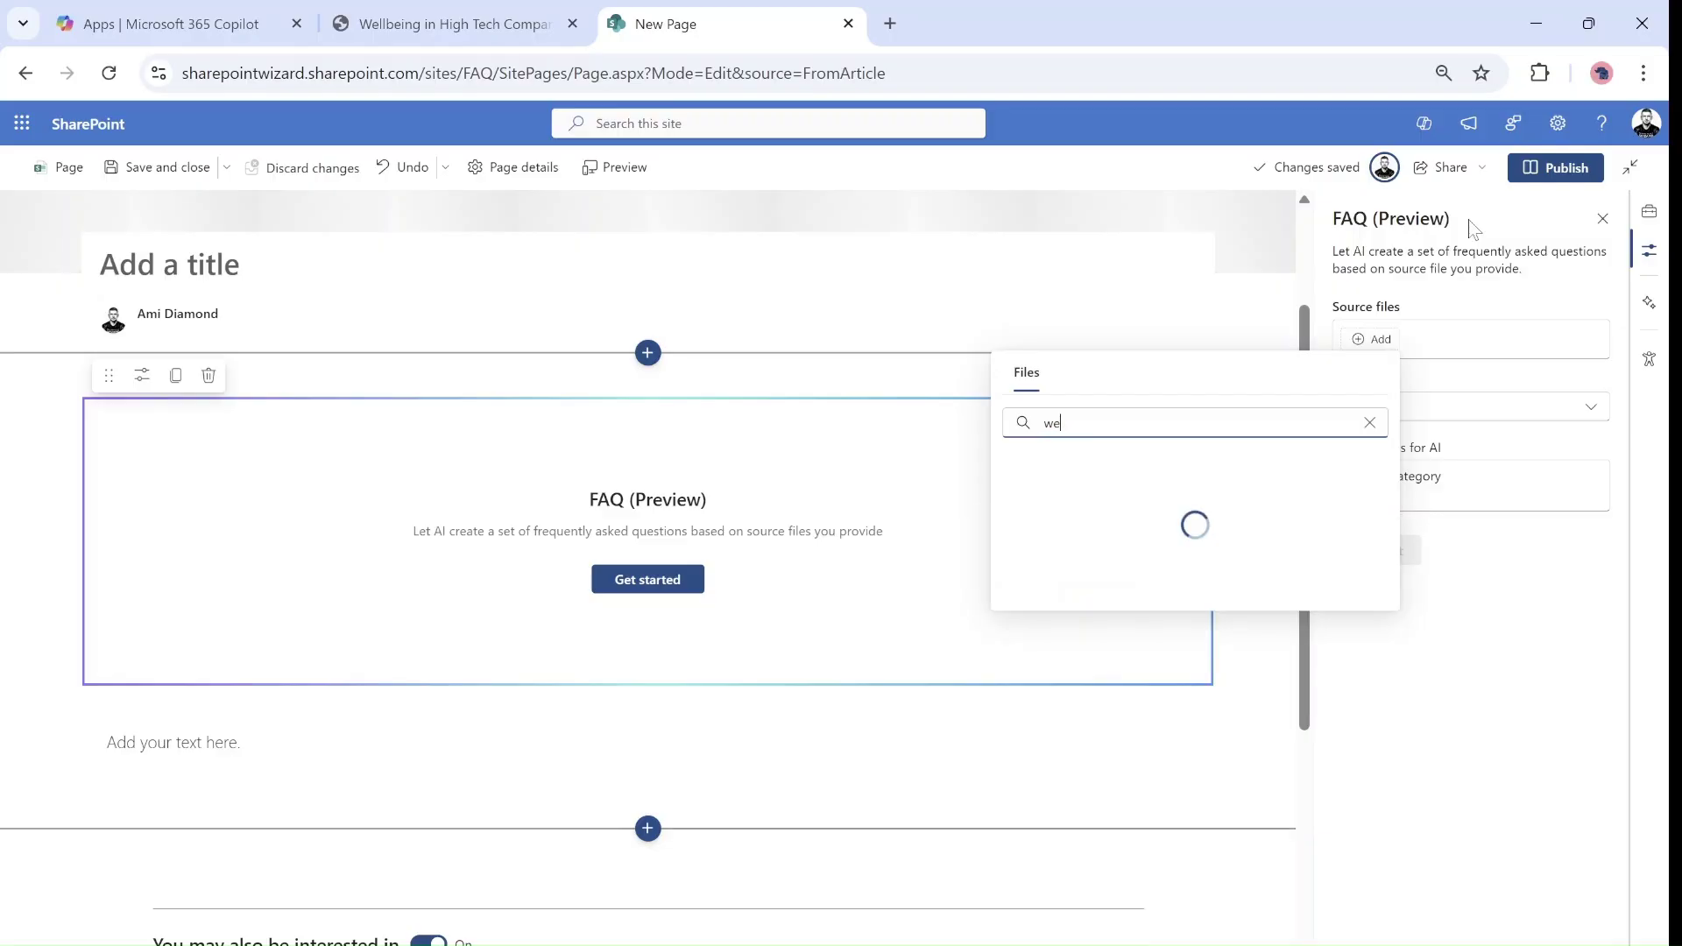